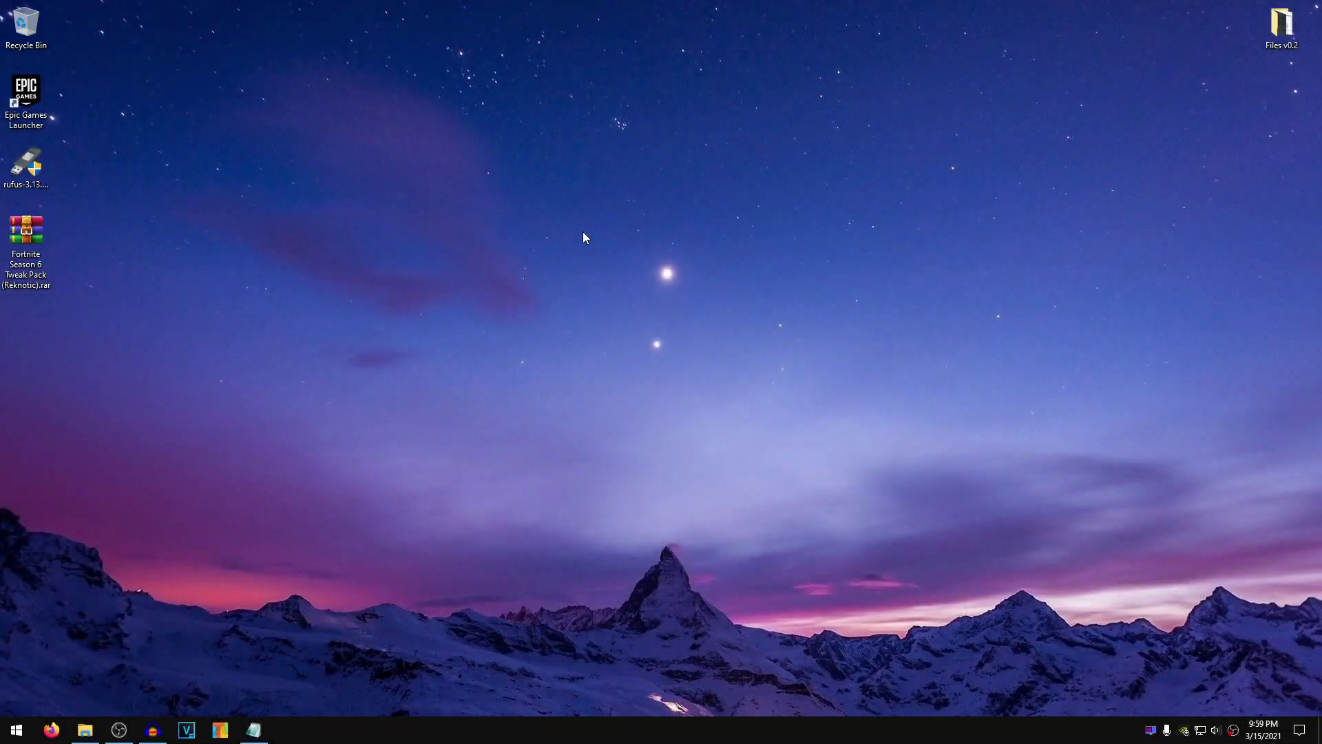
- Extract the Fortnite Season 6 Tweak Pack archive onto the desktop, open the extracted folder and select the 0-System Restore Point shortcut
left_click(14, 254)
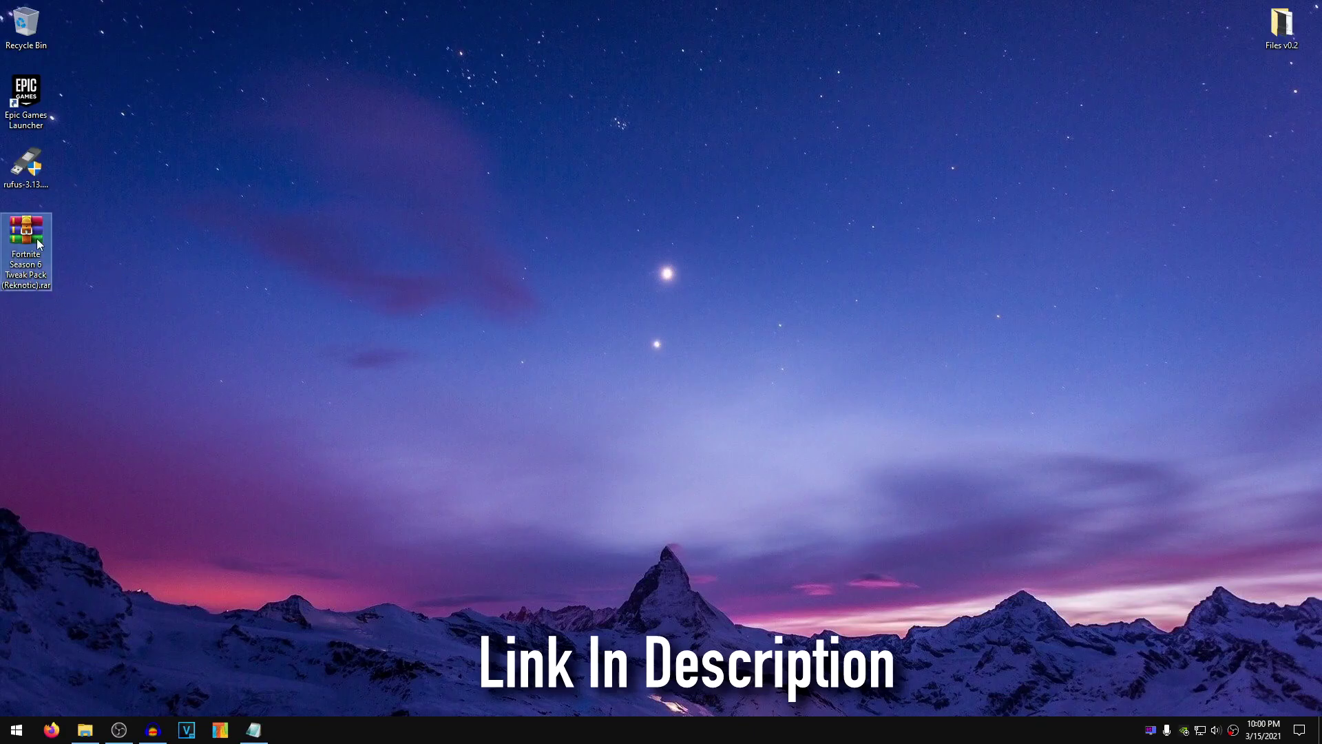
right_click(37, 240)
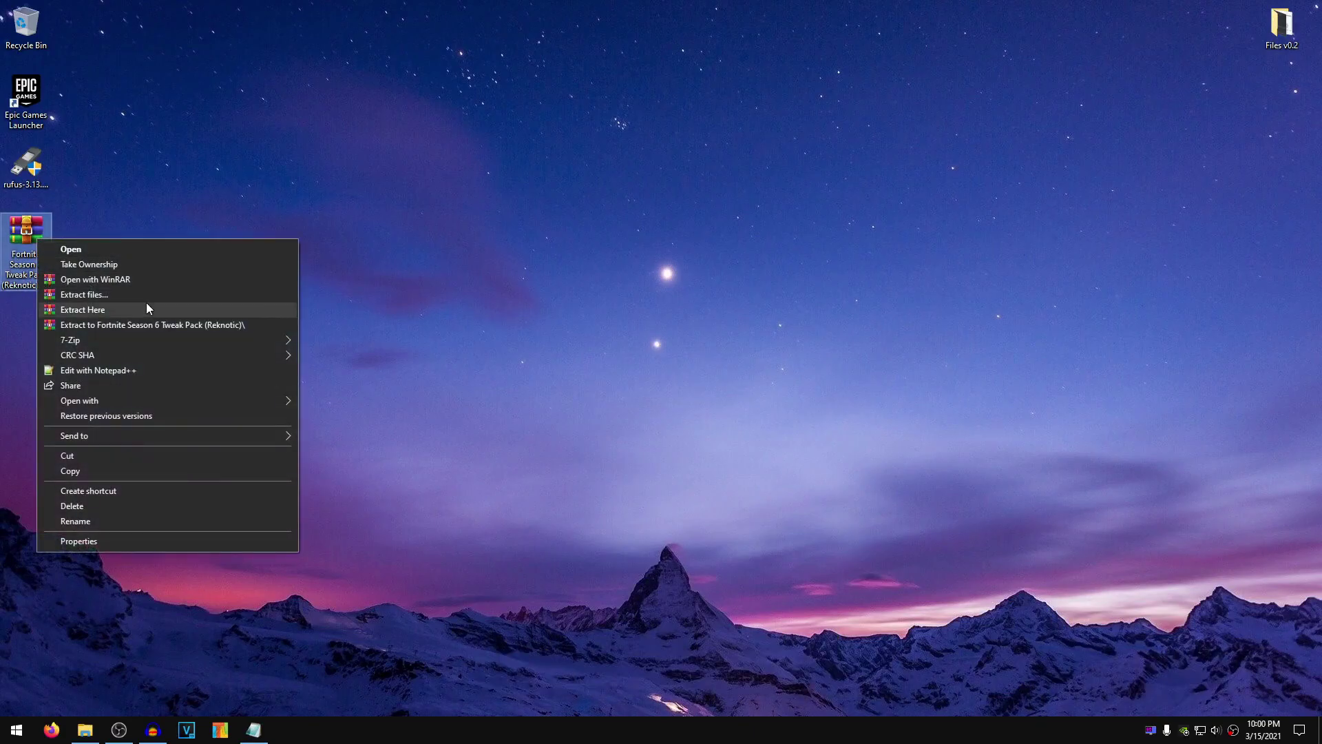
left_click(83, 310)
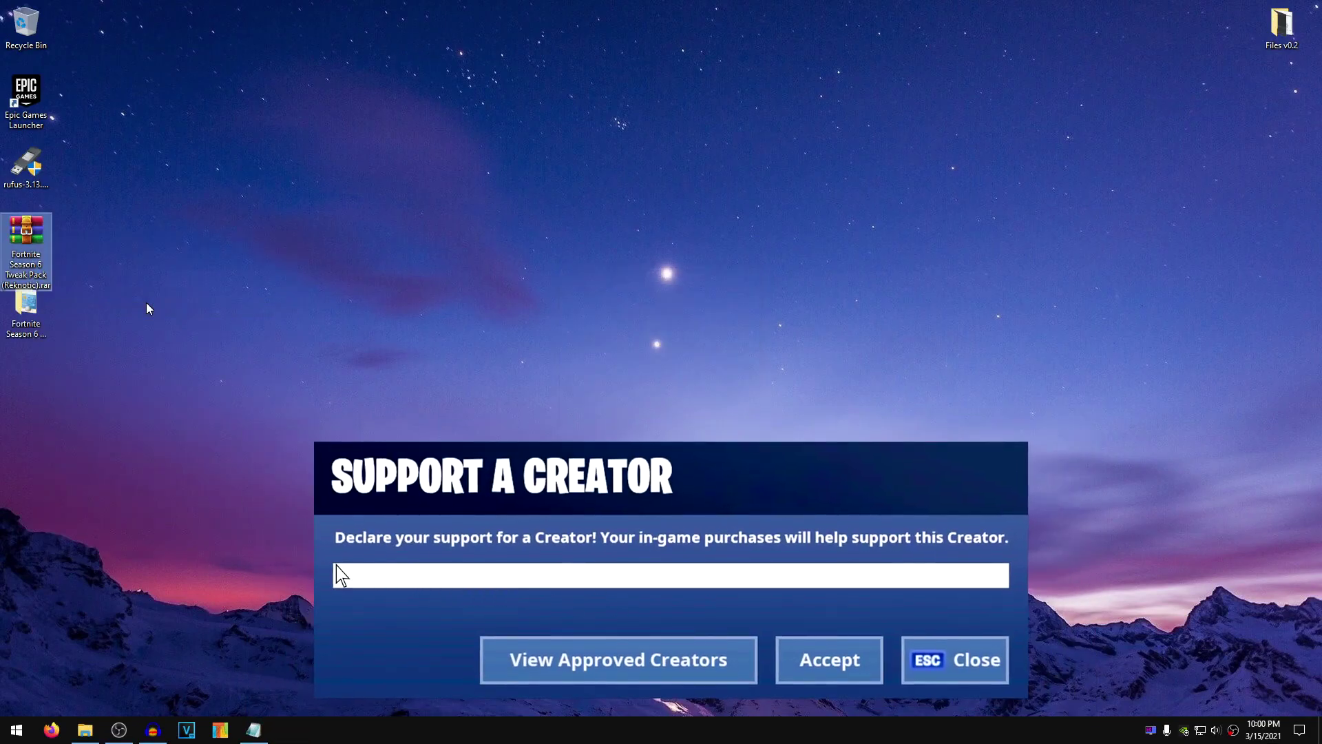
double_click(49, 331)
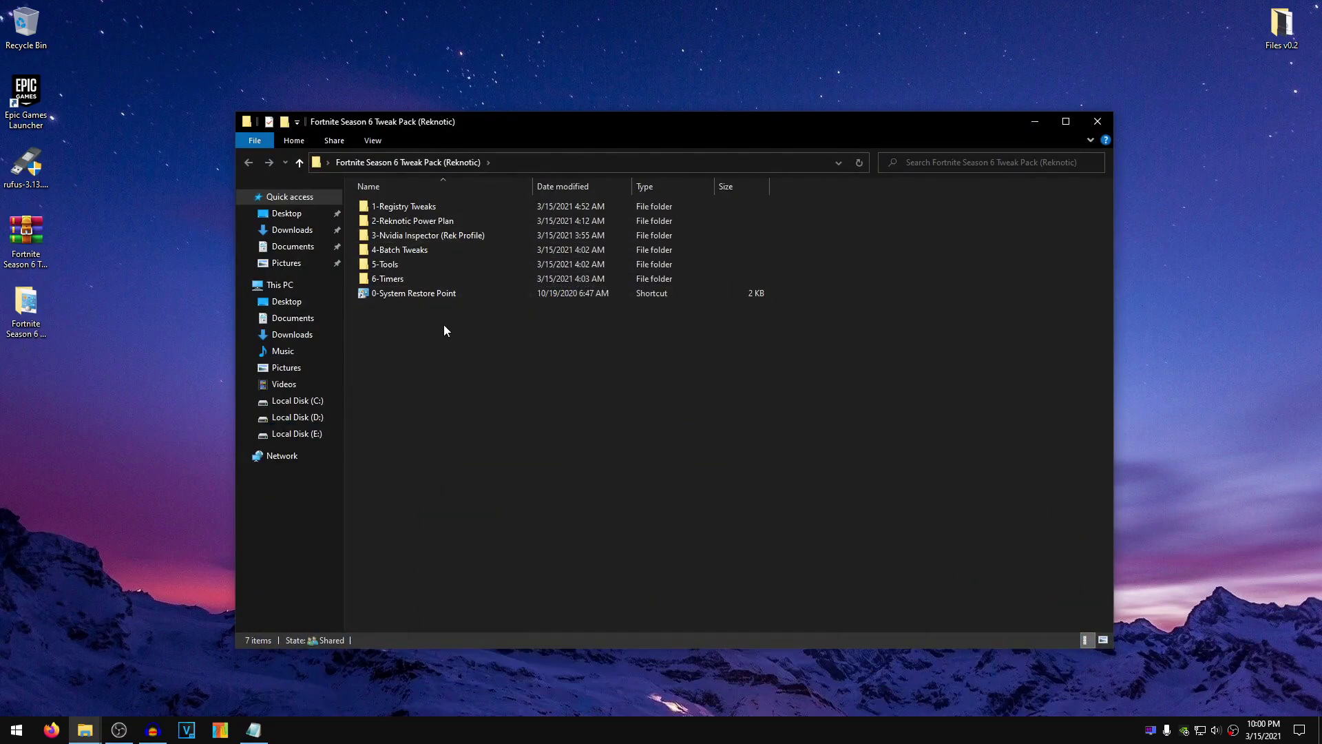
left_click(415, 297)
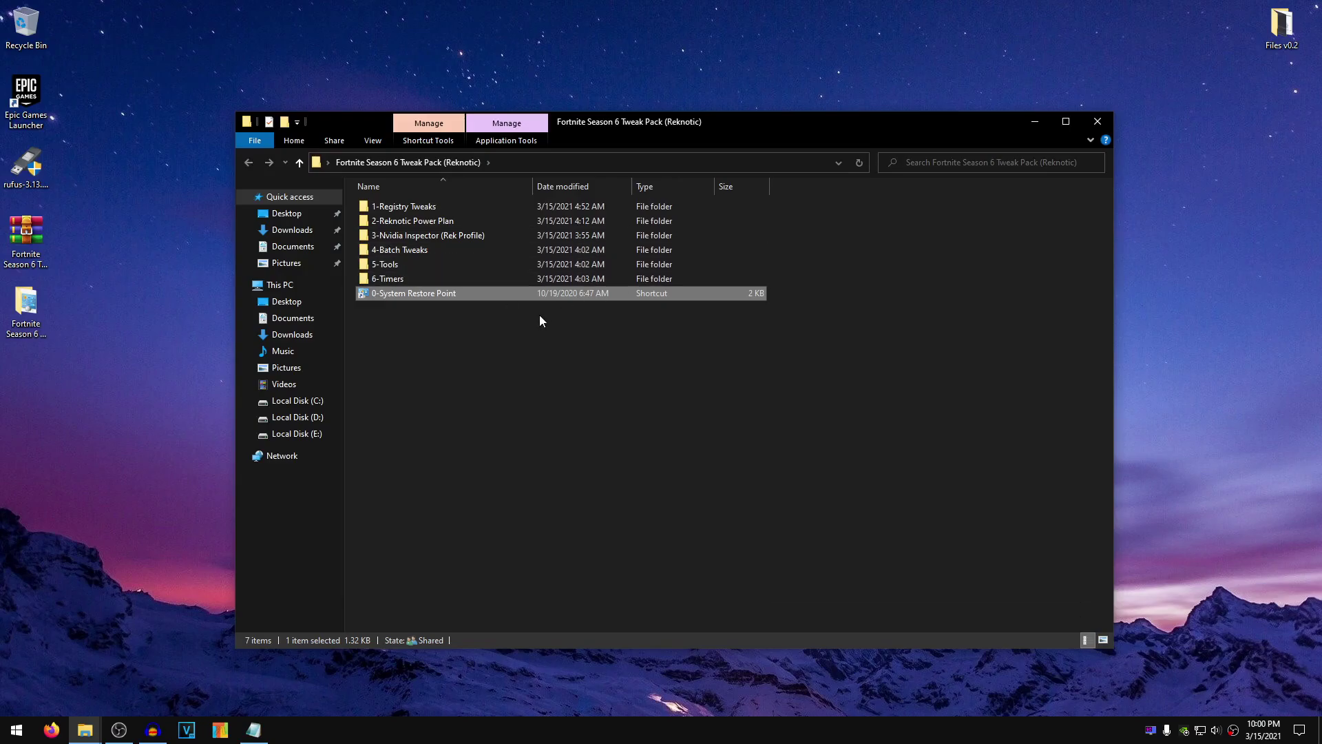
- Merge FN Normal Priority.reg from the 1-Registry Tweaks folder into the registry
double_click(423, 209)
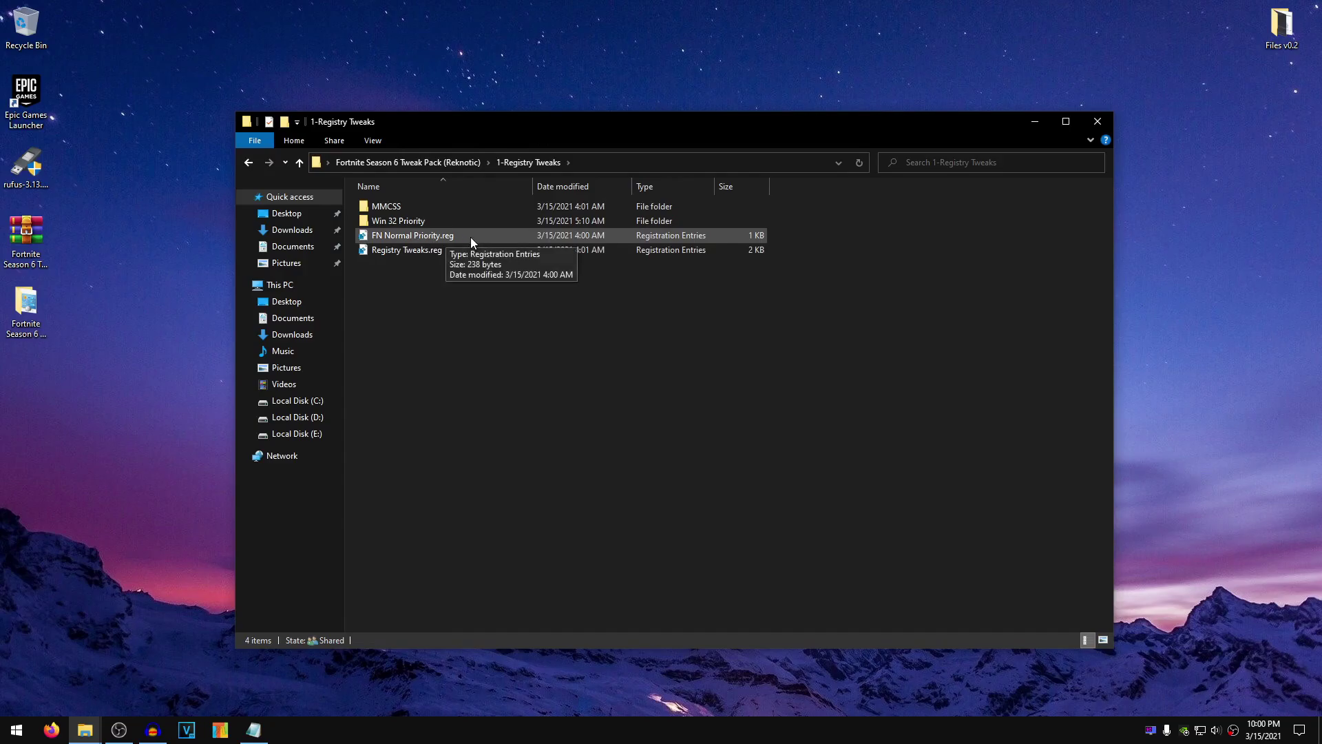
left_click(402, 240)
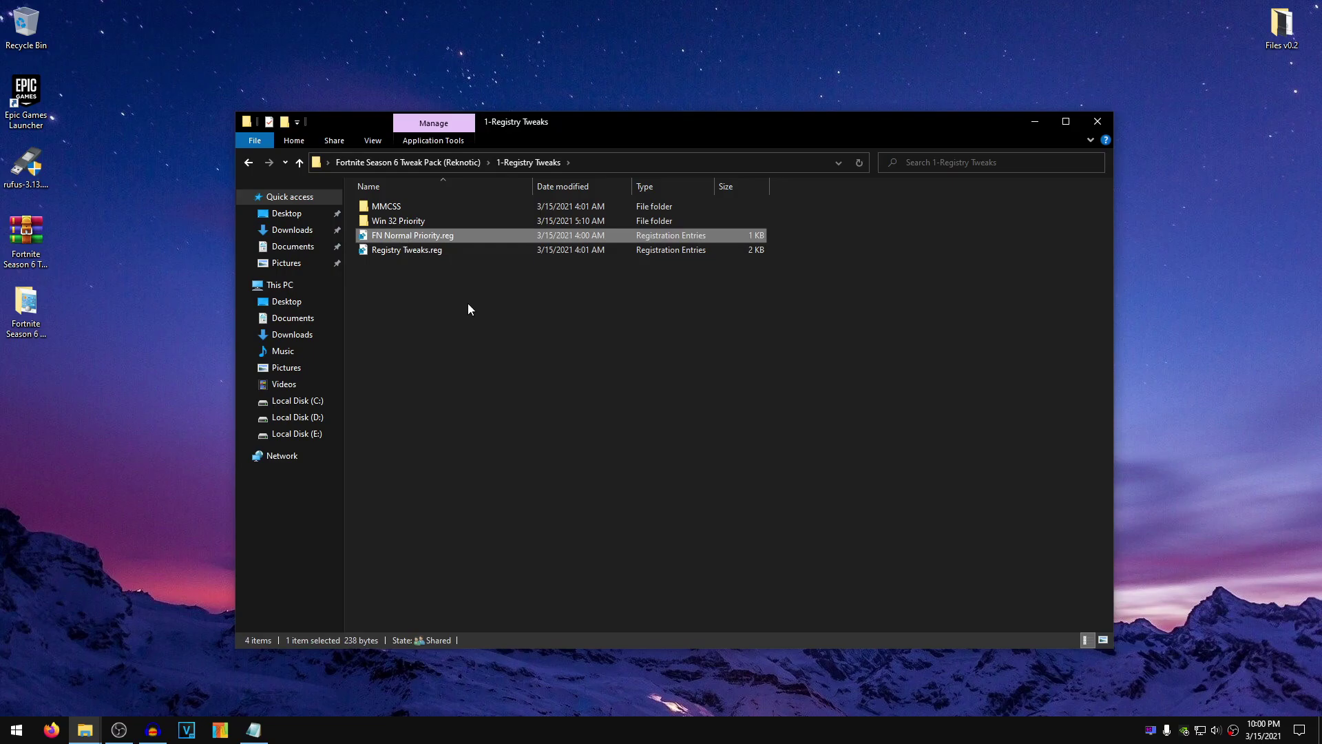
double_click(461, 237)
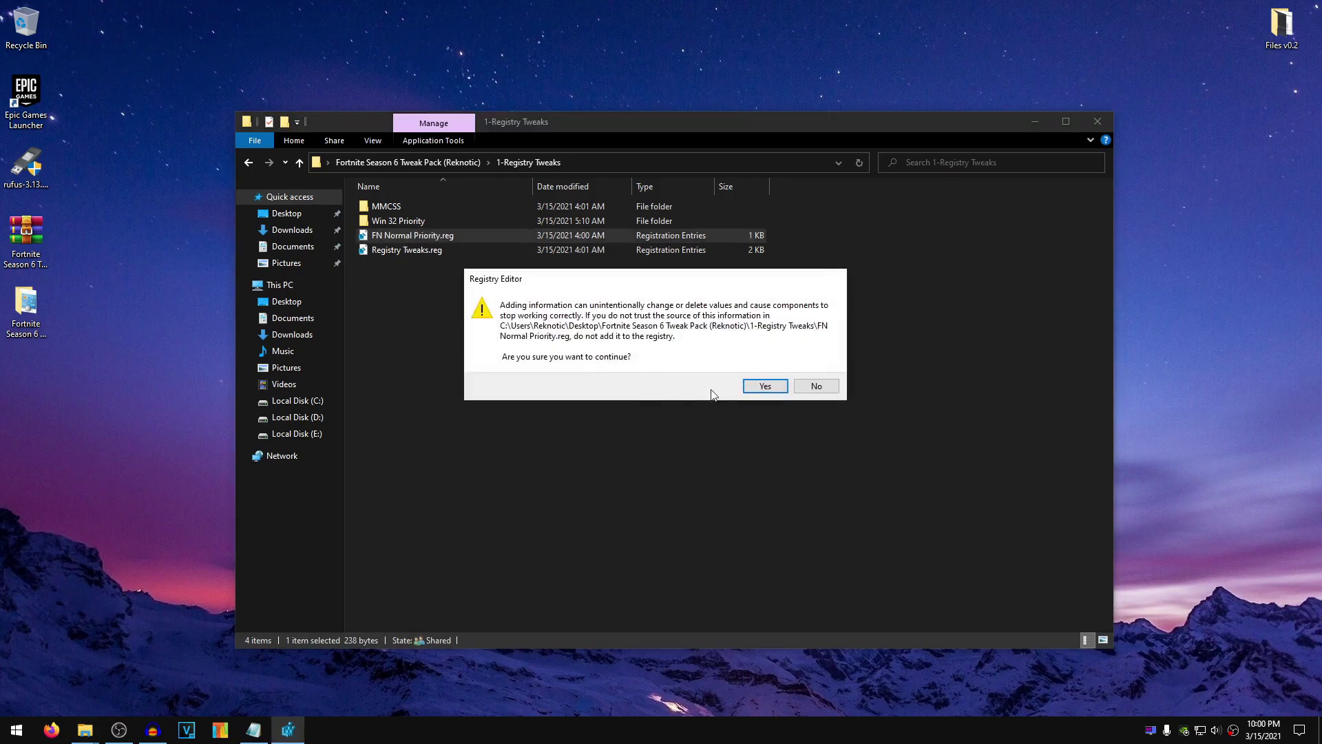
left_click(763, 387)
left_click(824, 371)
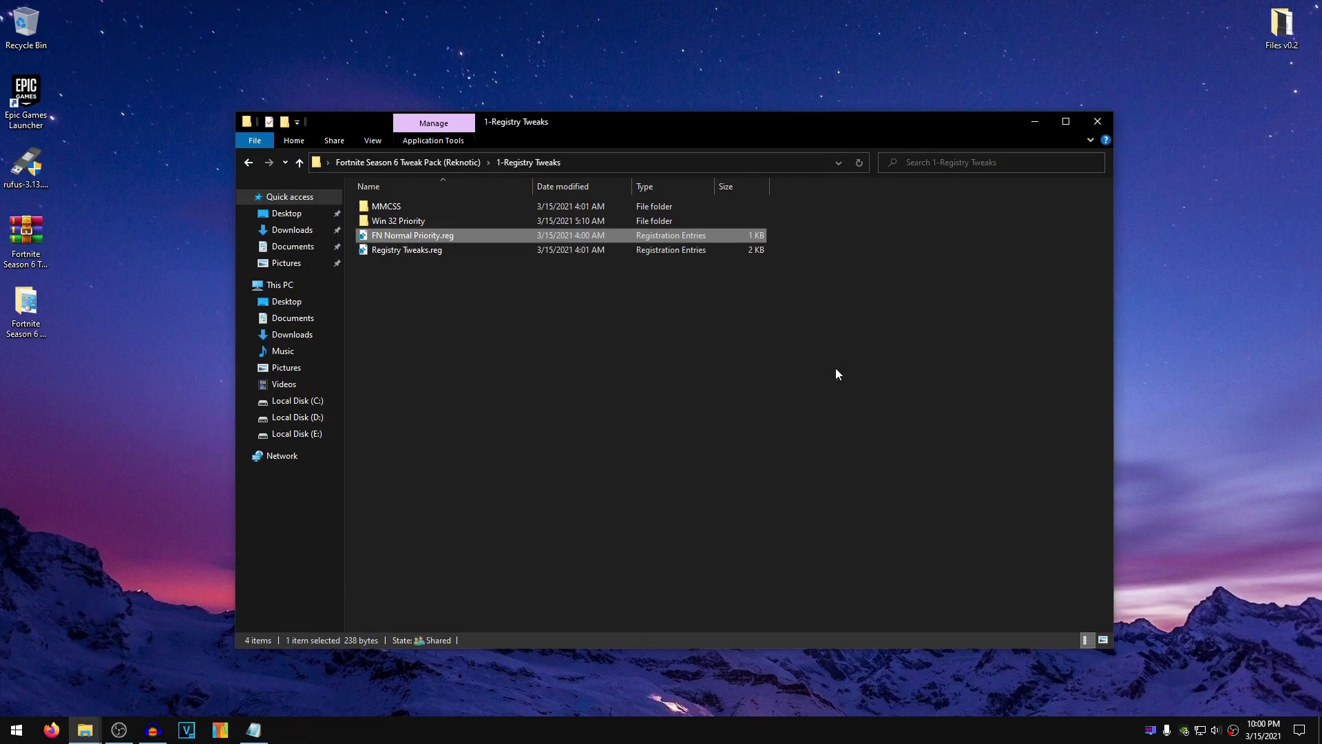
- Review the contents of Registry Tweaks.reg in Notepad++ and close the editor
left_click(419, 252)
right_click(428, 253)
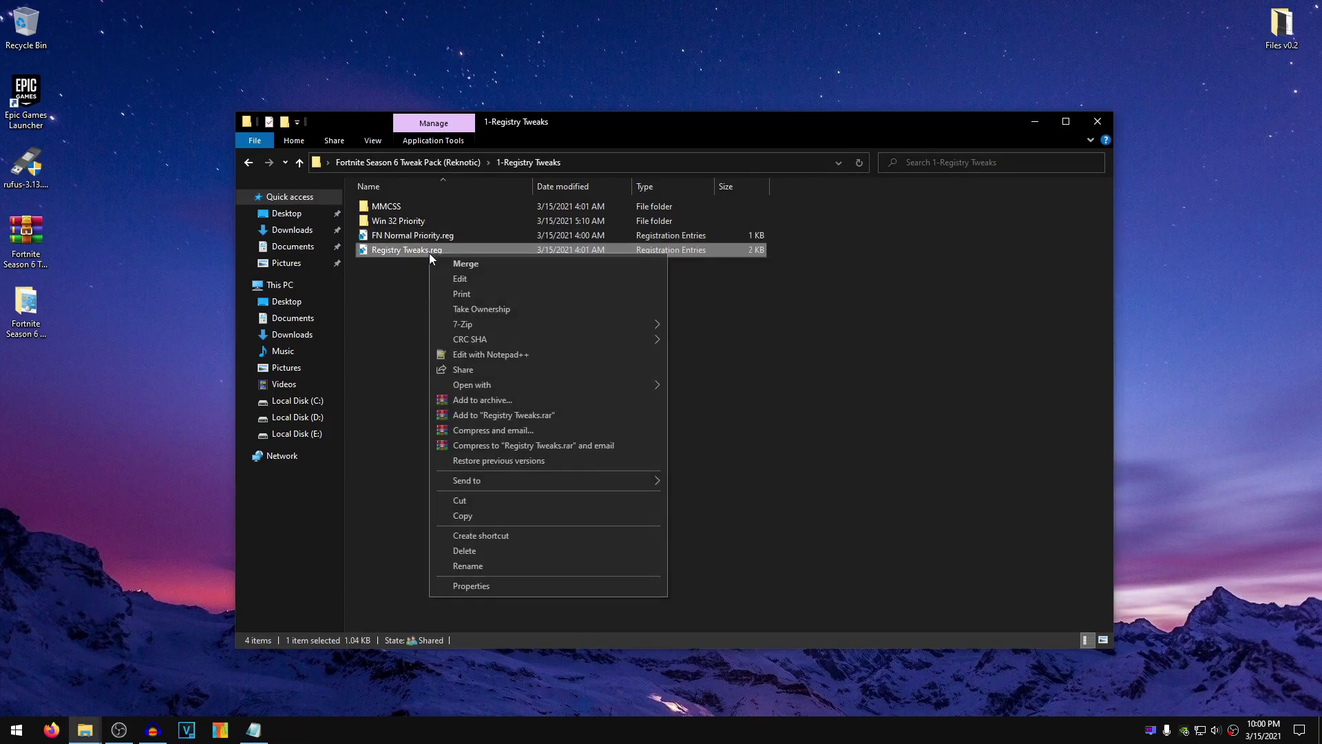
left_click(491, 361)
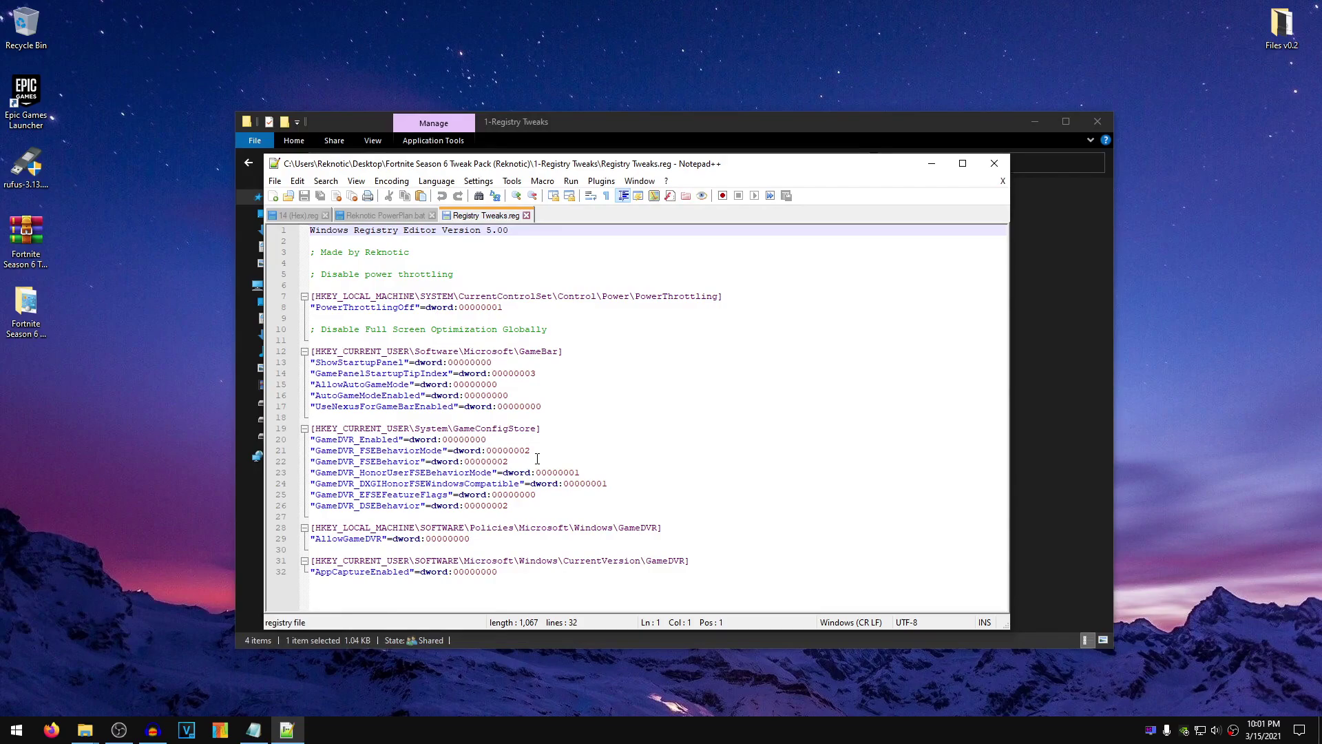
left_click(994, 163)
- Merge Registry Tweaks.reg into the registry
double_click(407, 254)
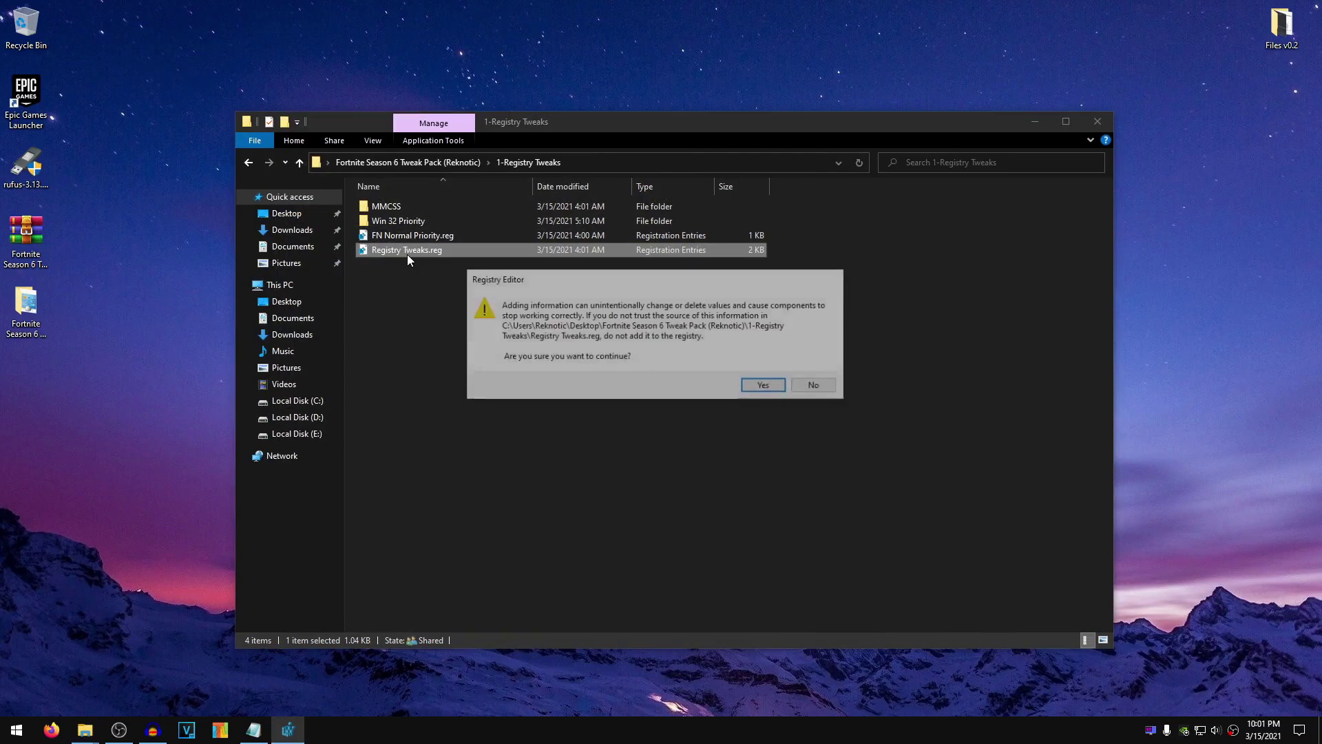
left_click(763, 387)
left_click(816, 371)
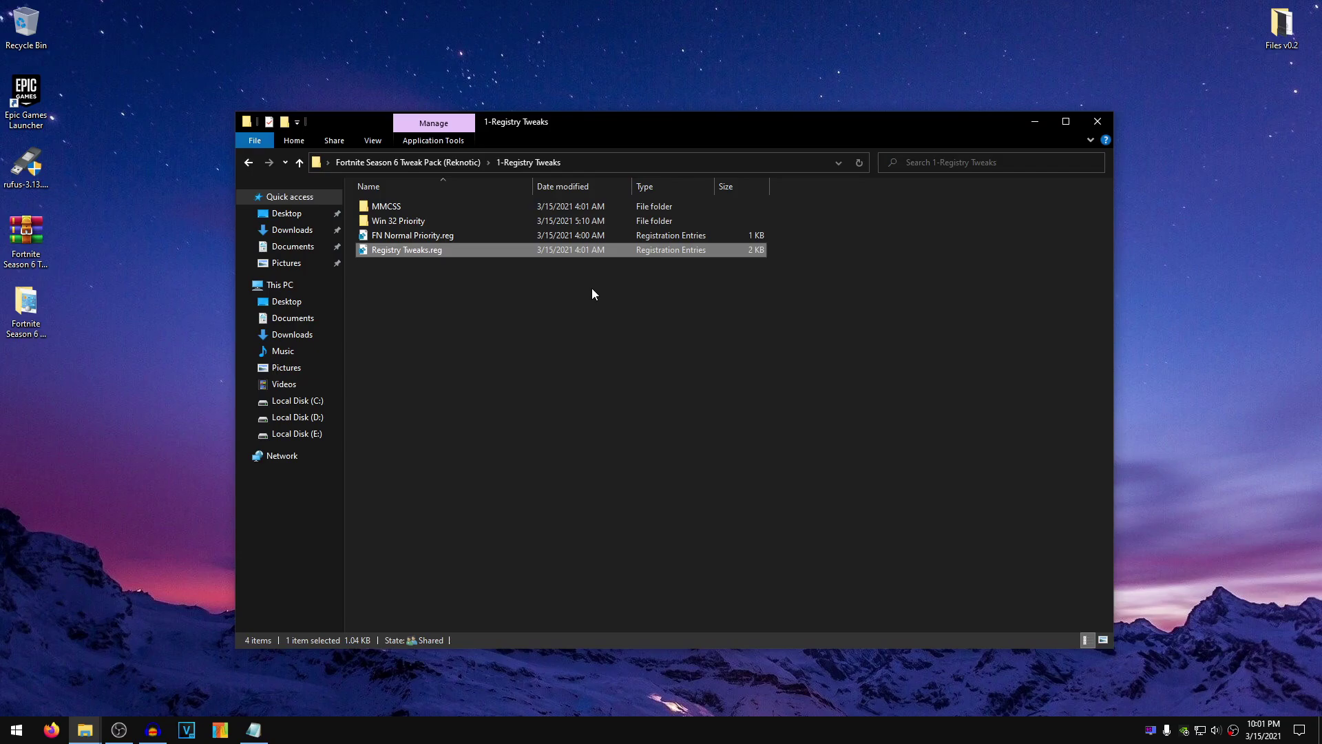
- Open This PC in a new window and go to the Program Files folder on Local Disk (C:)
left_click(17, 729)
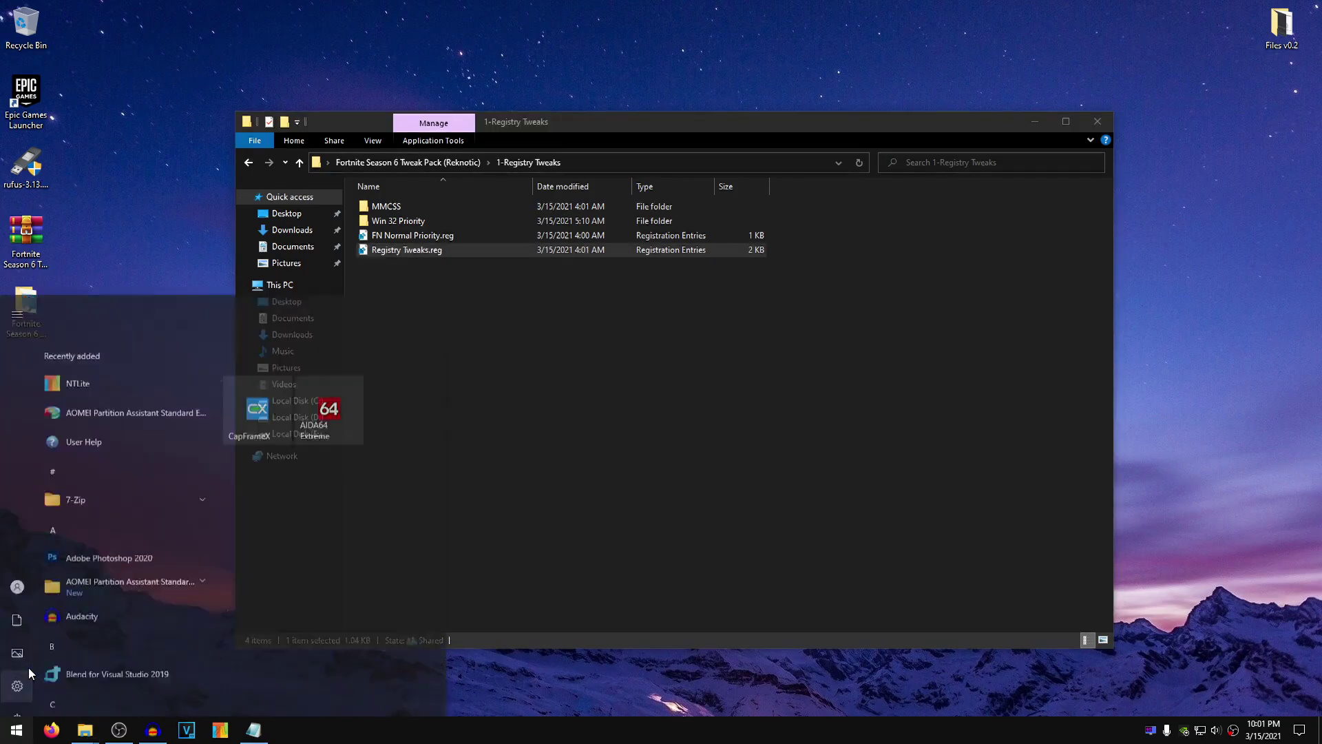
type("this pc")
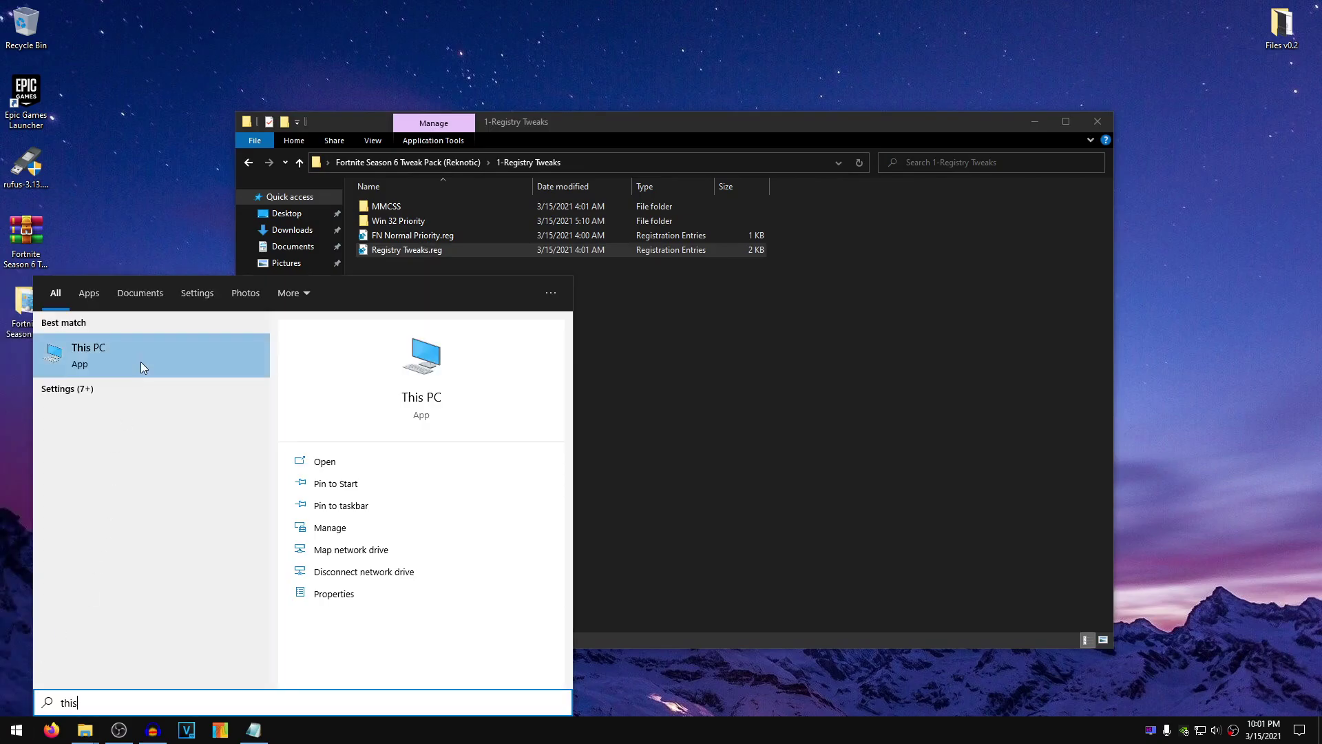
left_click(141, 361)
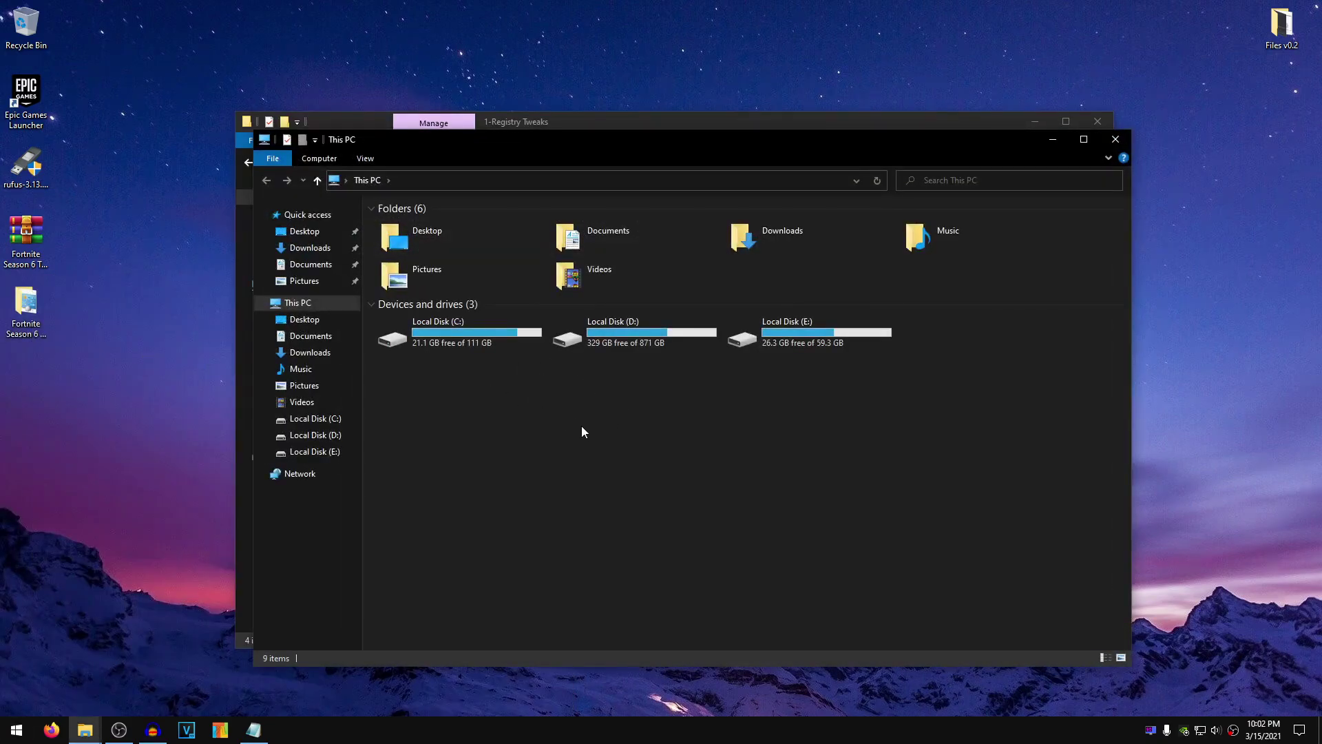
double_click(502, 334)
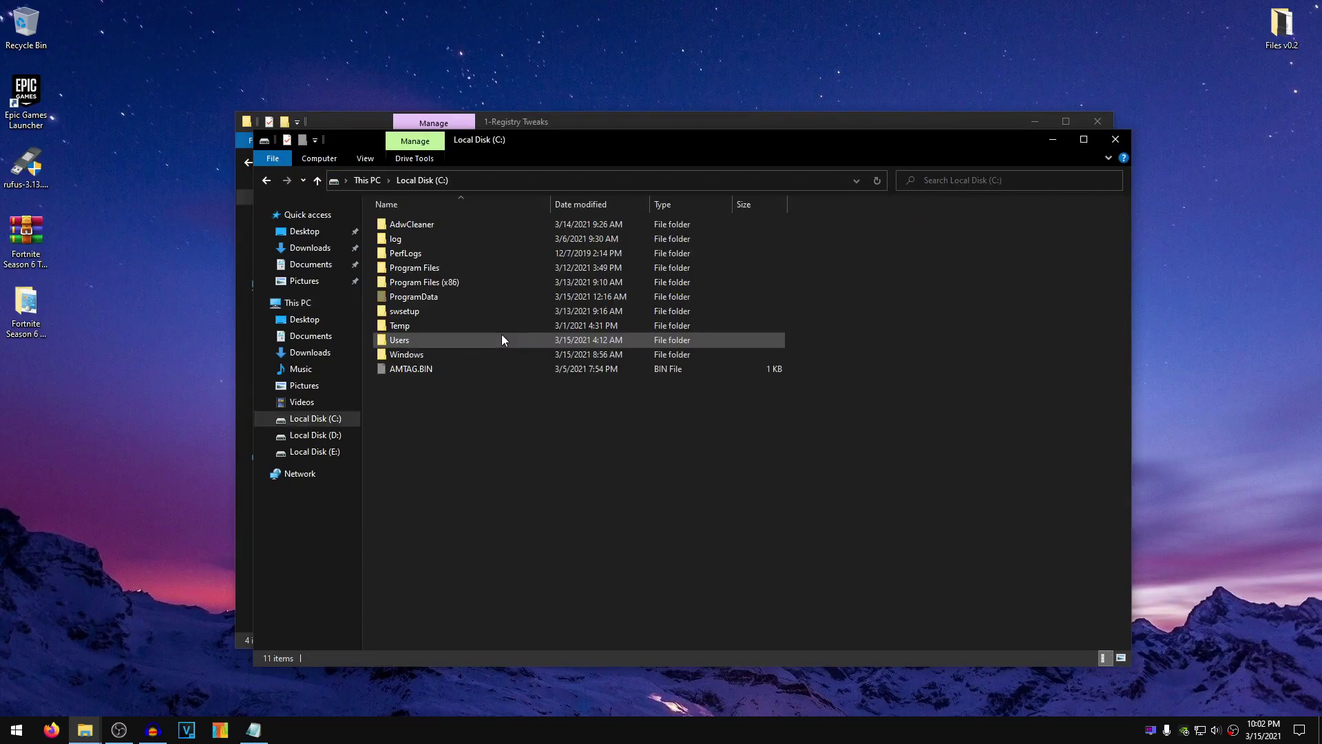
left_click(436, 273)
double_click(437, 274)
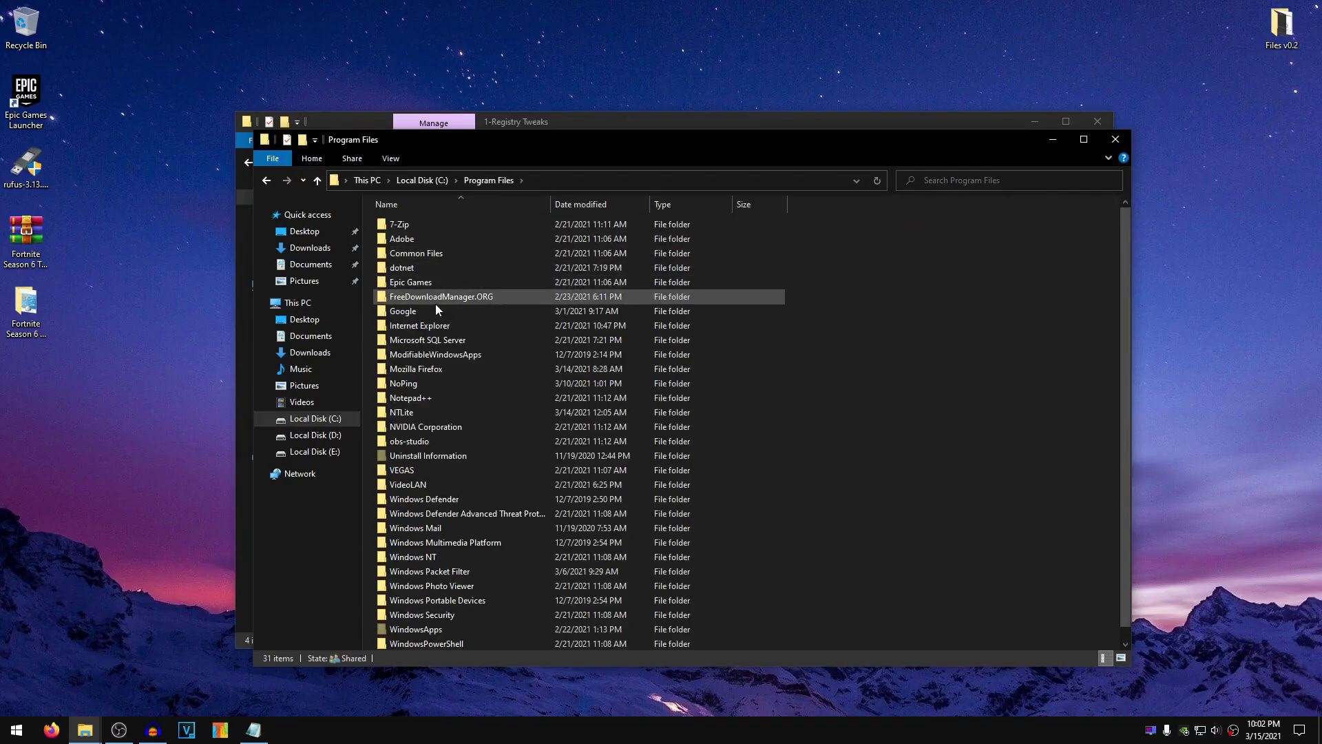
- Go to Epic Games\Fortnite\FortniteGame\Binaries\Win64 and locate the Fortnite client executables
double_click(424, 283)
double_click(428, 226)
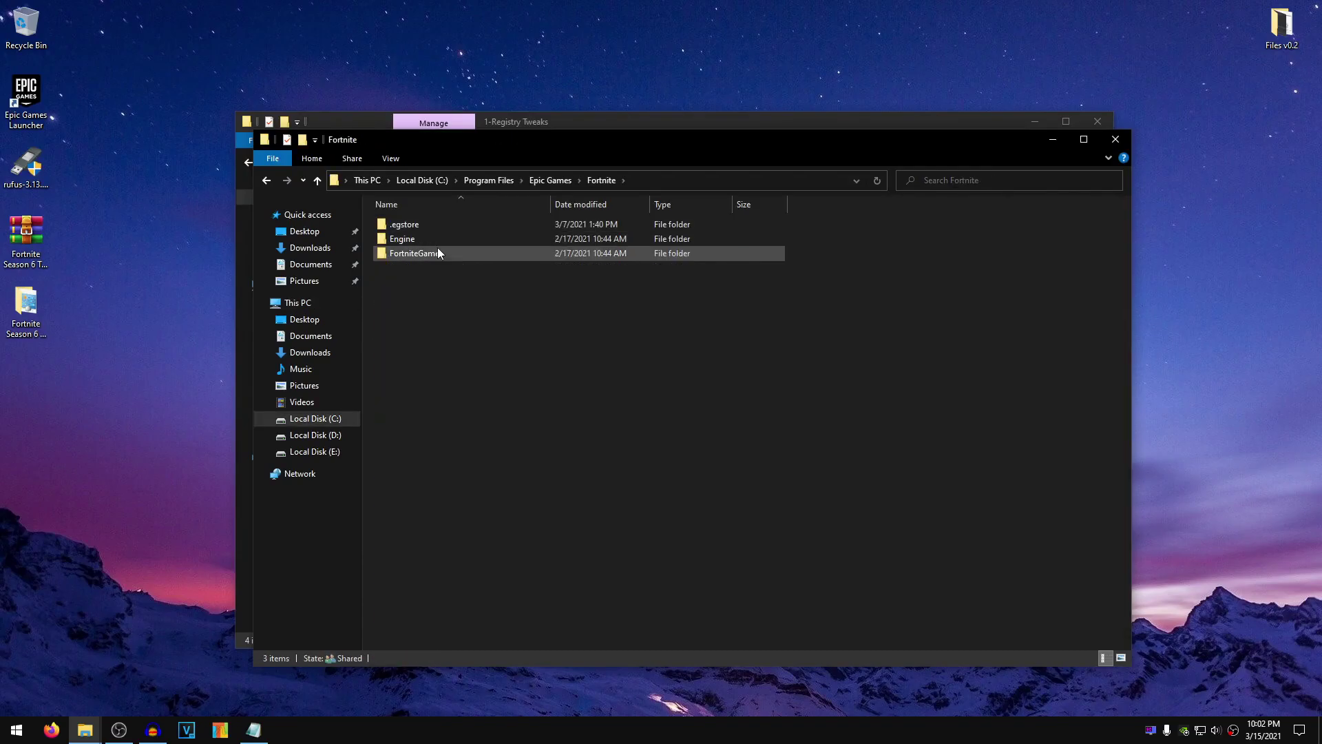
double_click(444, 255)
double_click(443, 229)
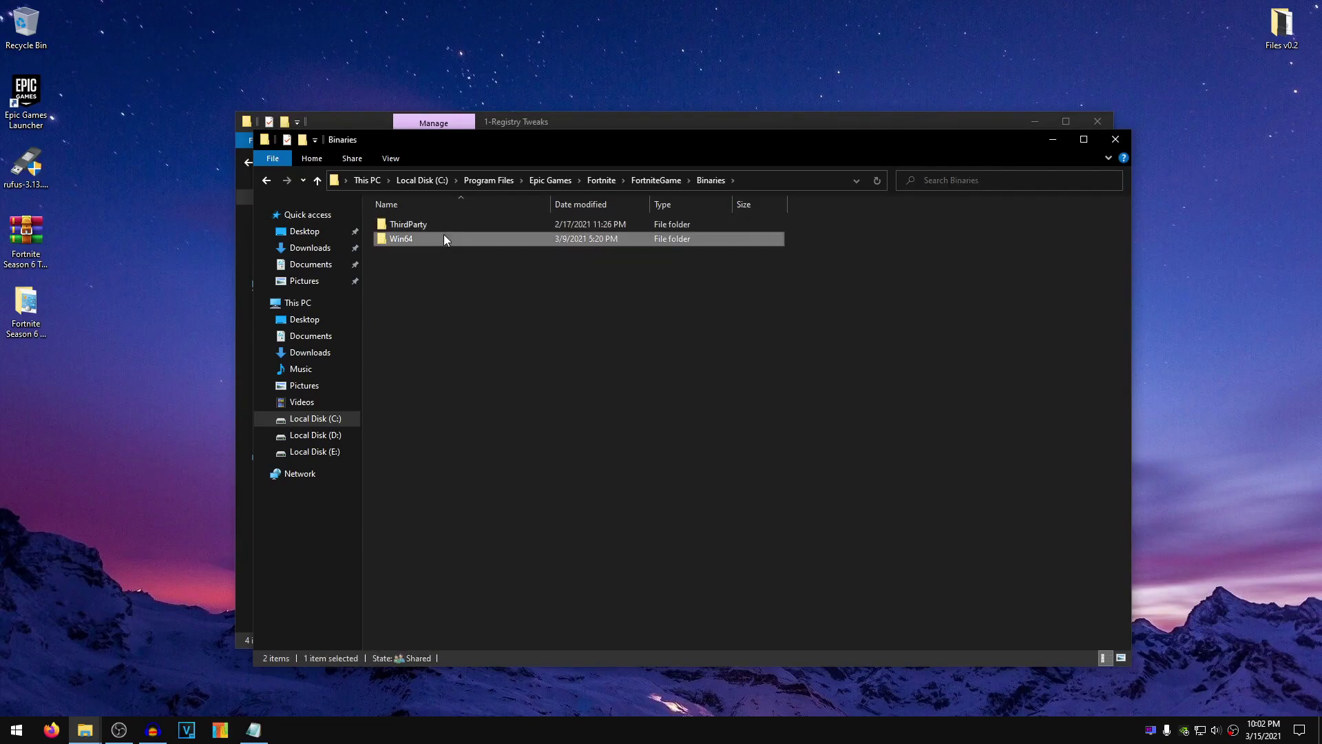
double_click(444, 240)
scroll(468, 344, "down", 2)
scroll(485, 421, "down", 9)
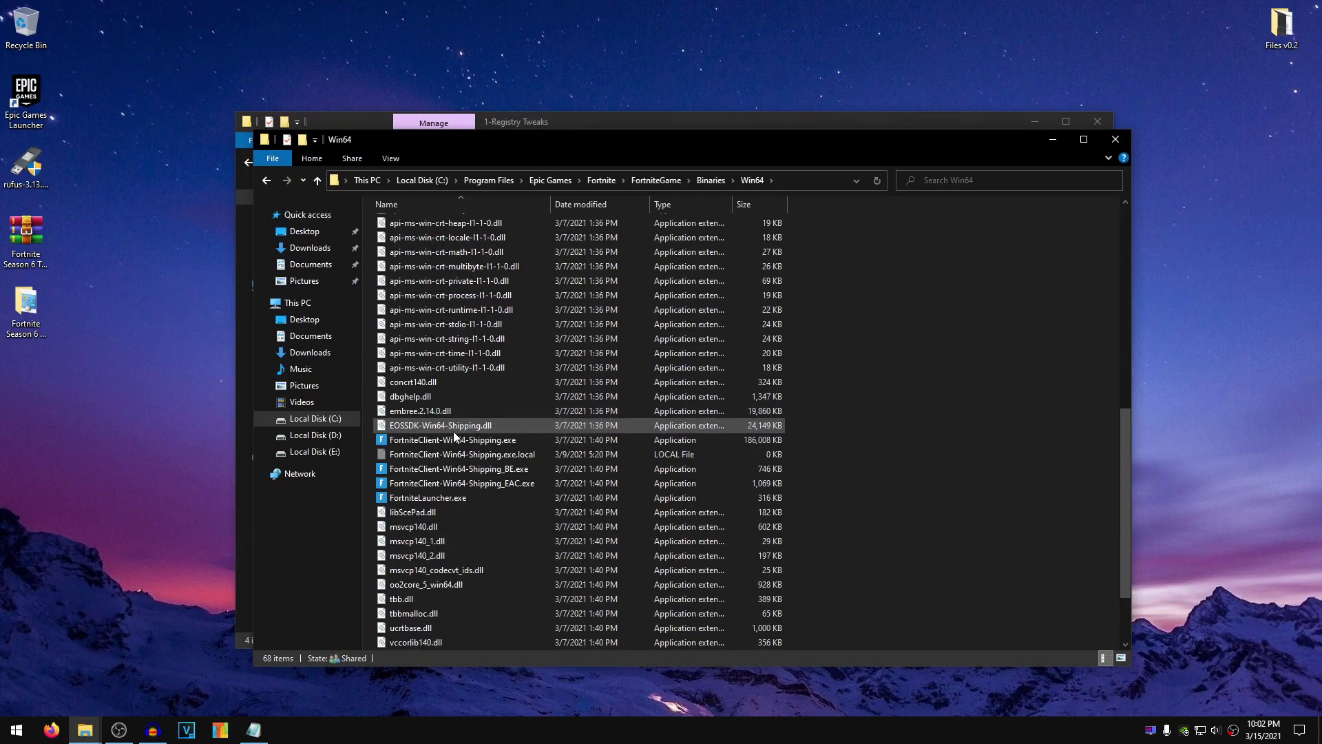
- Open the compatibility properties of FortniteClient-Win64-Shipping.exe and keep fullscreen optimizations disabled
left_click(437, 440)
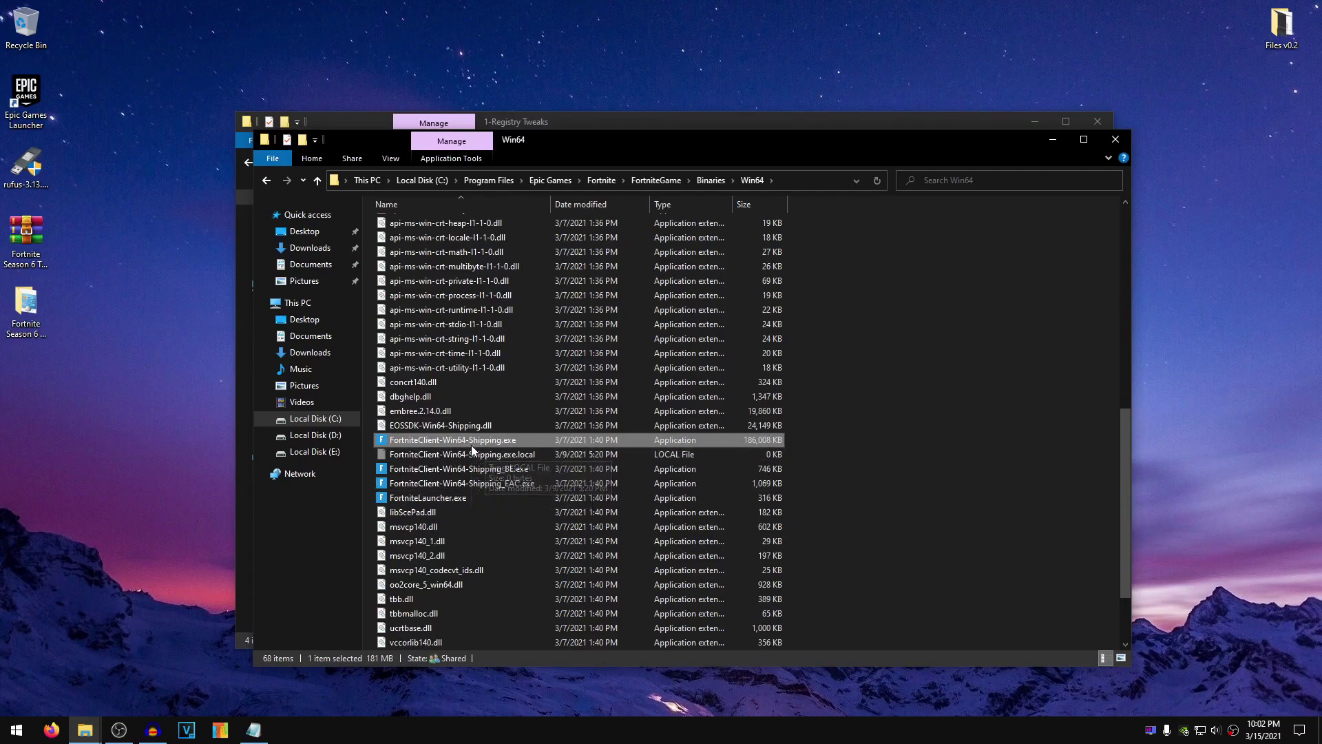
right_click(493, 439)
left_click(560, 431)
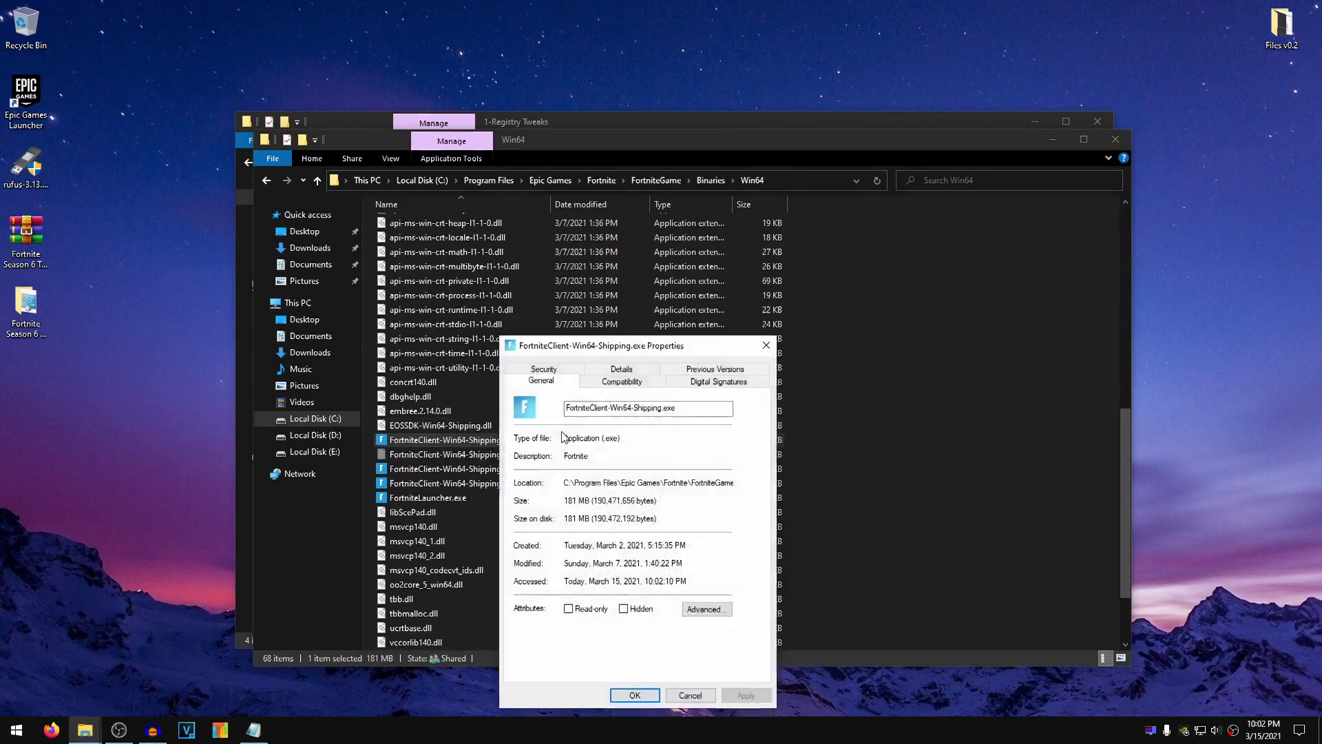
left_click(590, 259)
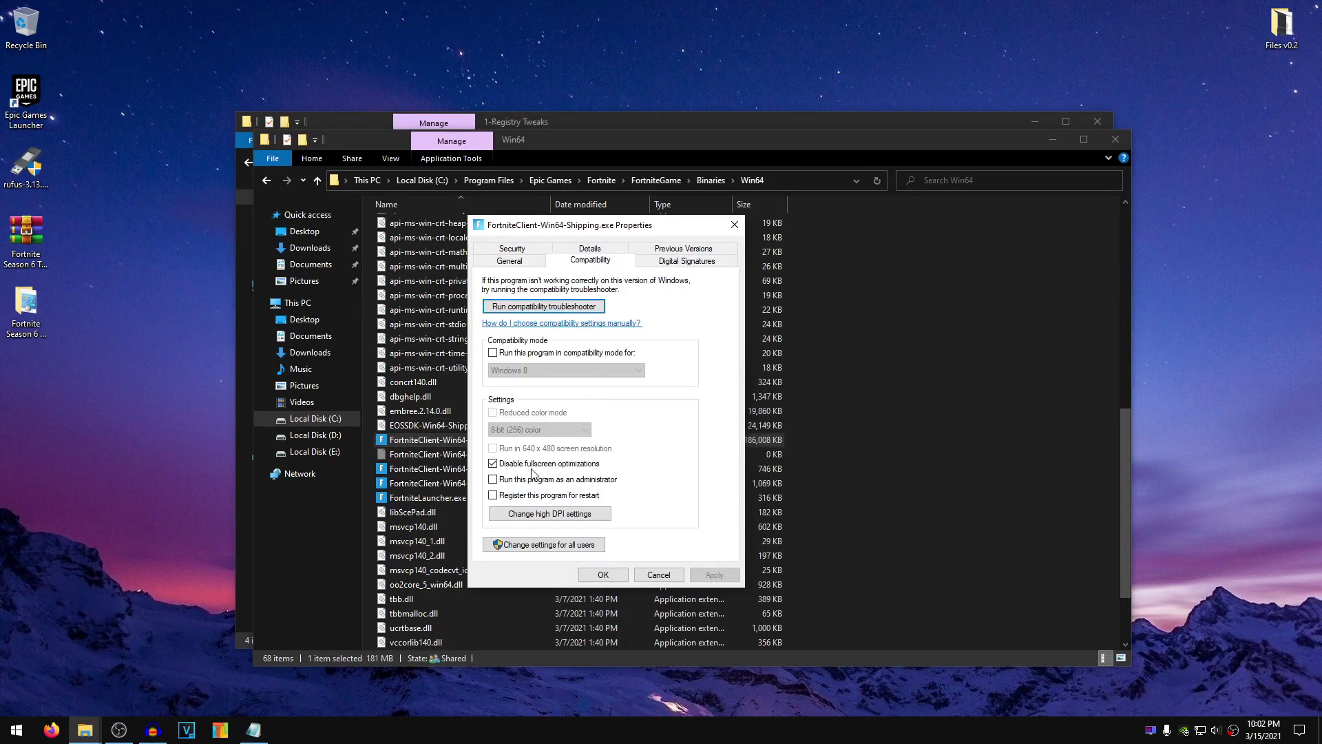
double_click(517, 464)
- Override the executable's high DPI scaling behavior with scaling performed by Application, apply the properties and close the Win64 folder window
left_click(569, 515)
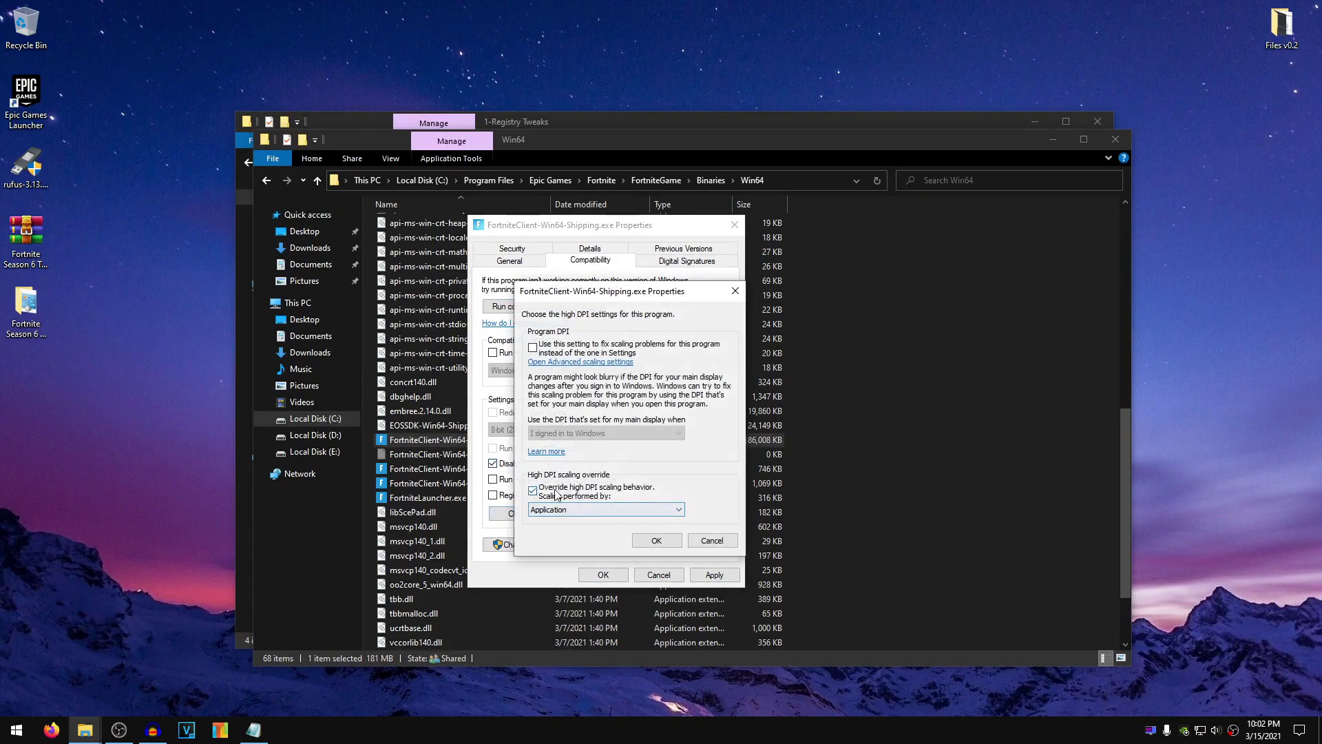
left_click(573, 509)
left_click(569, 522)
left_click(667, 540)
left_click(712, 575)
left_click(603, 575)
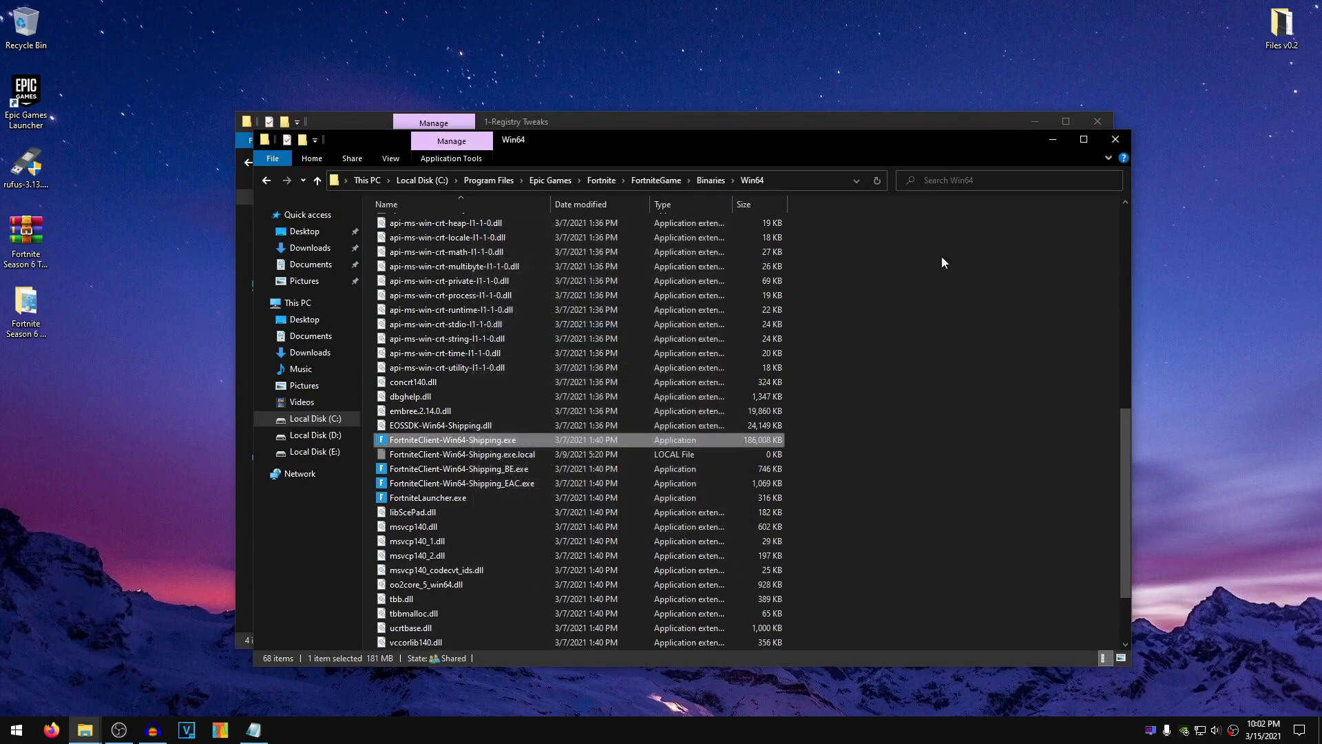
left_click(1118, 140)
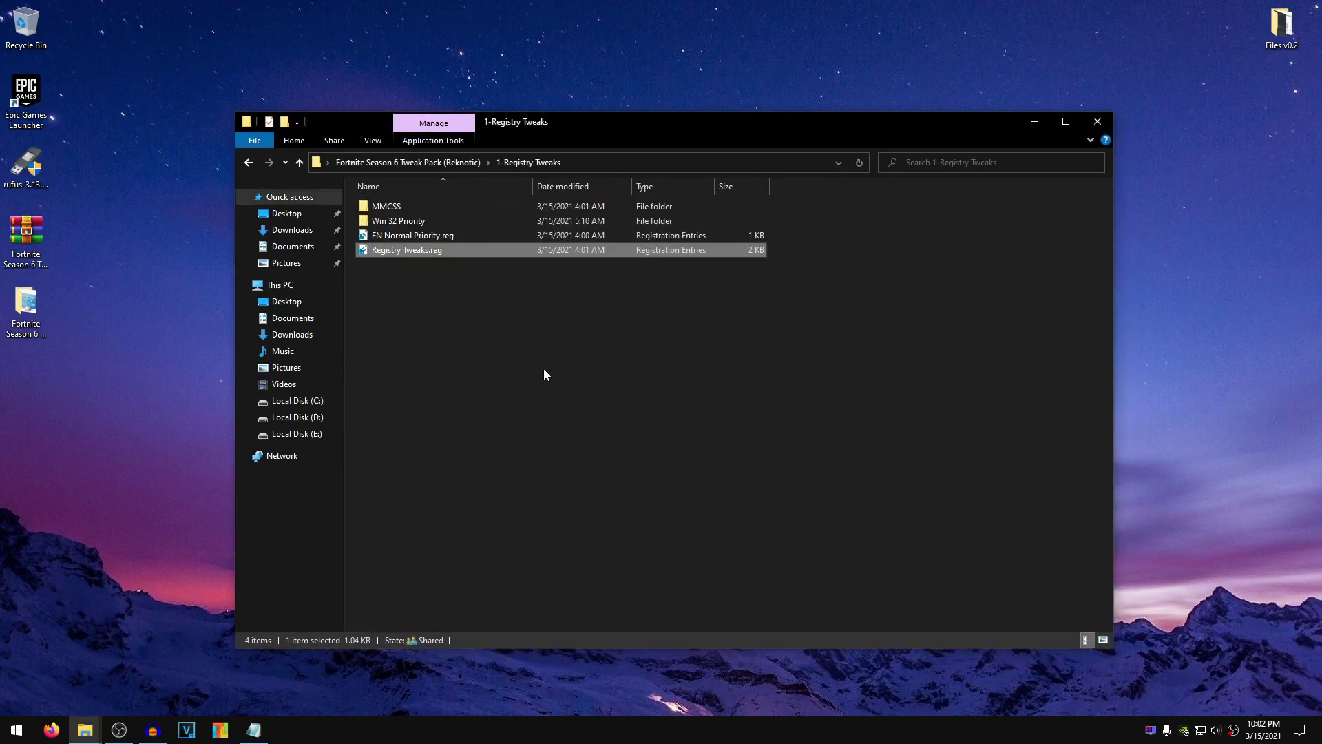
- Merge Disable_MMCSS.reg from the MMCSS folder into the registry
double_click(383, 205)
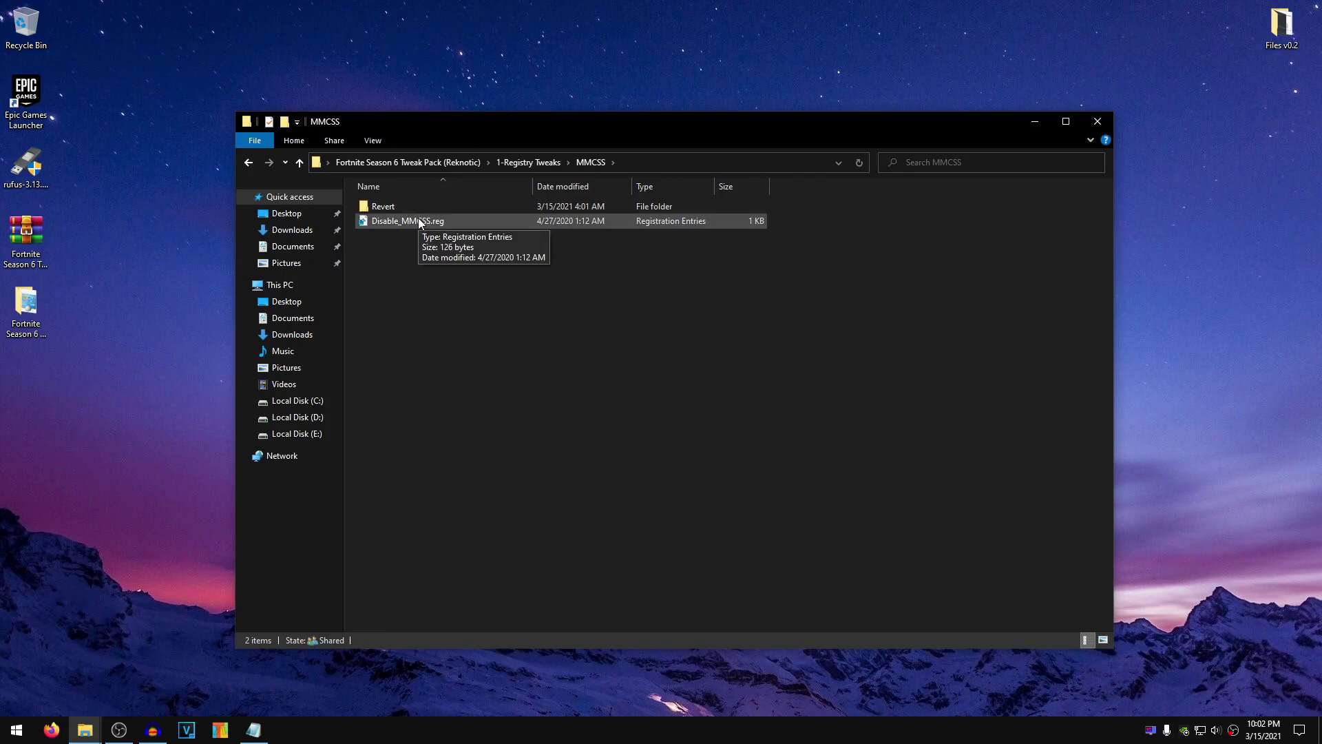
double_click(423, 221)
left_click(764, 386)
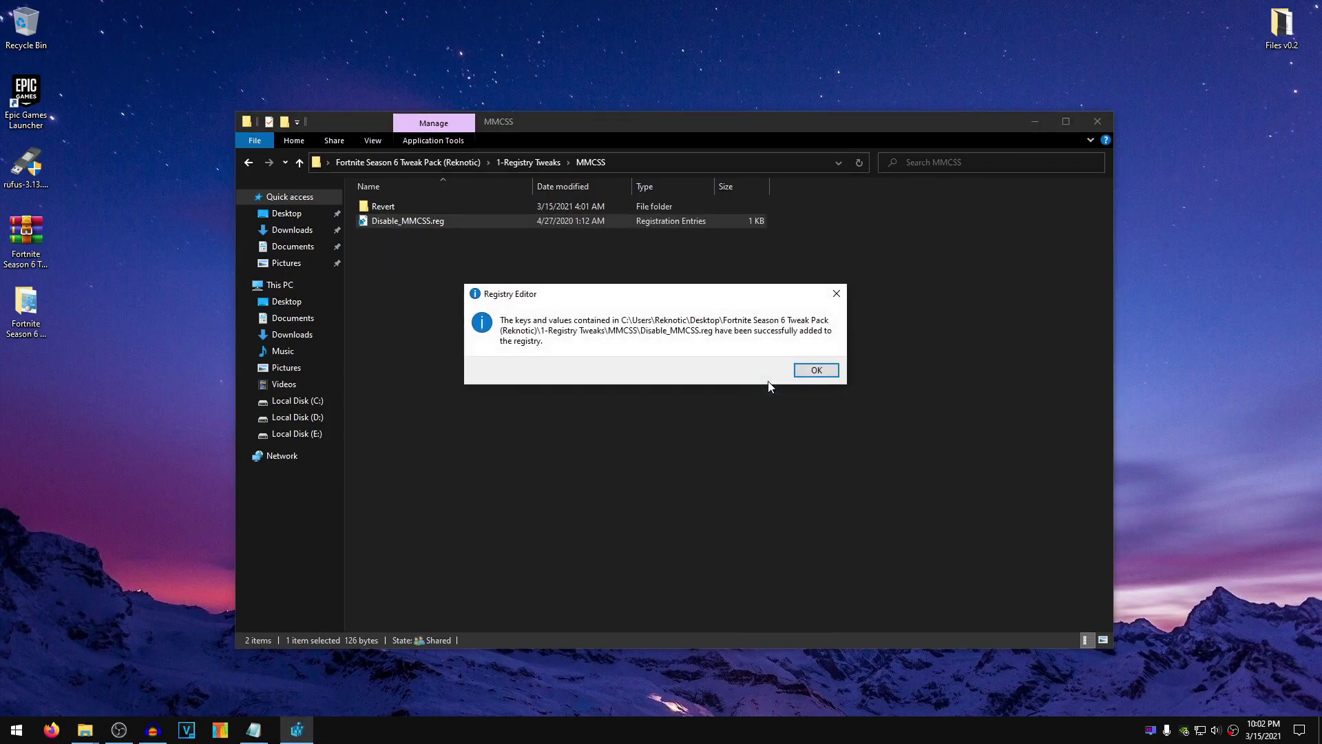
left_click(816, 369)
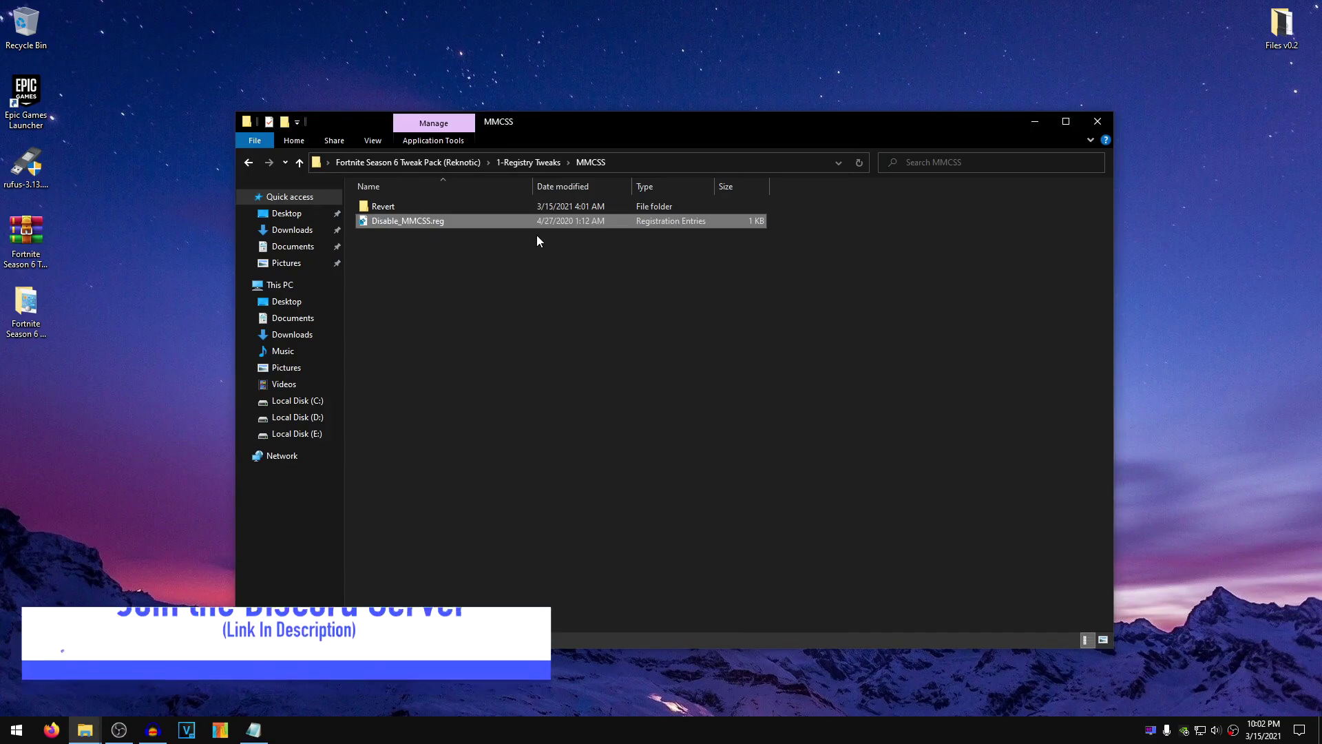
- Check the MMCSS Revert folder for the file that re-enables MMCSS, and return to 1-Registry Tweaks
double_click(390, 211)
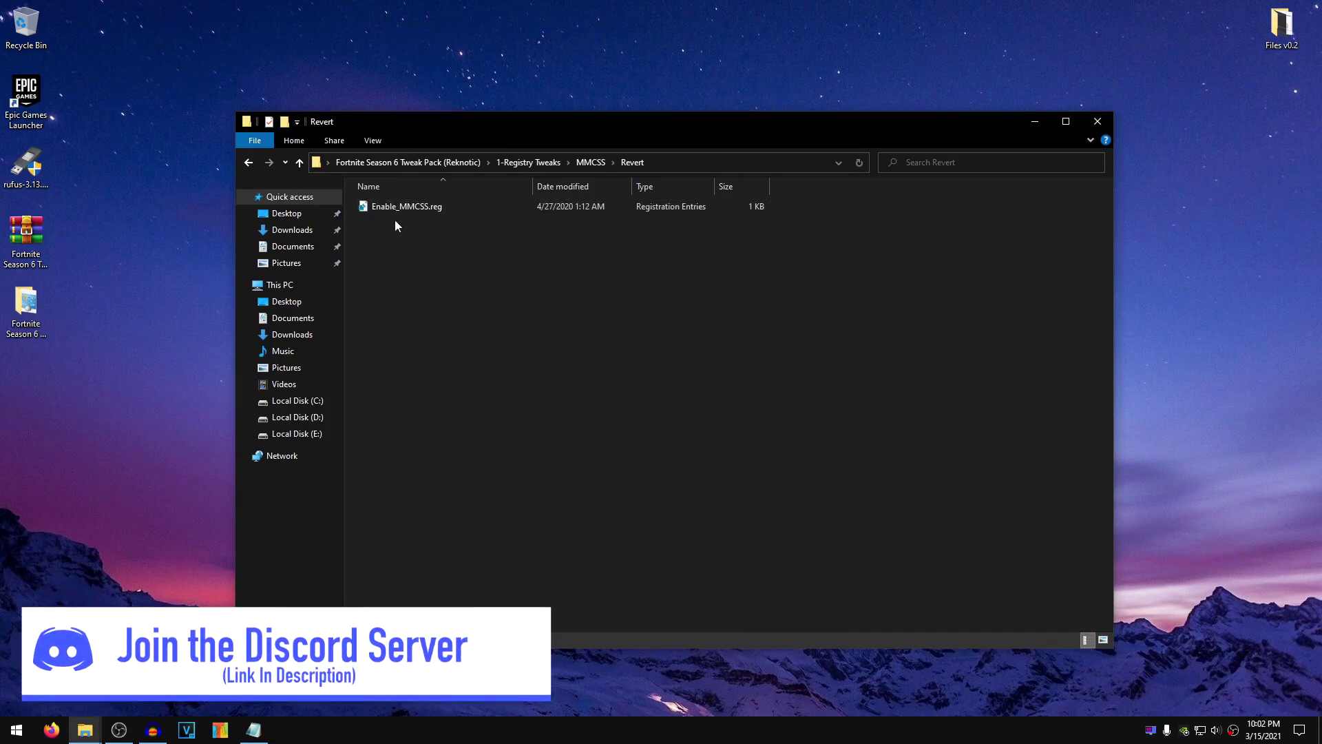
left_click(250, 166)
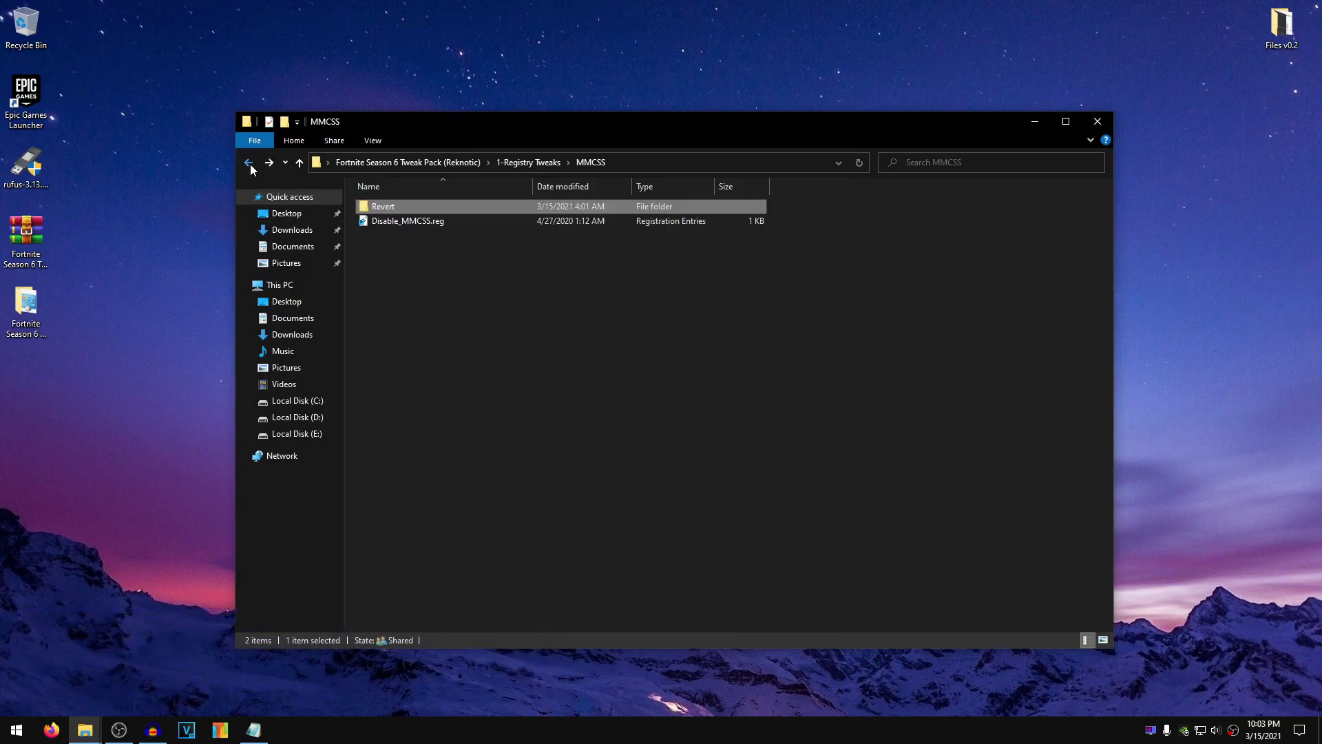
left_click(250, 166)
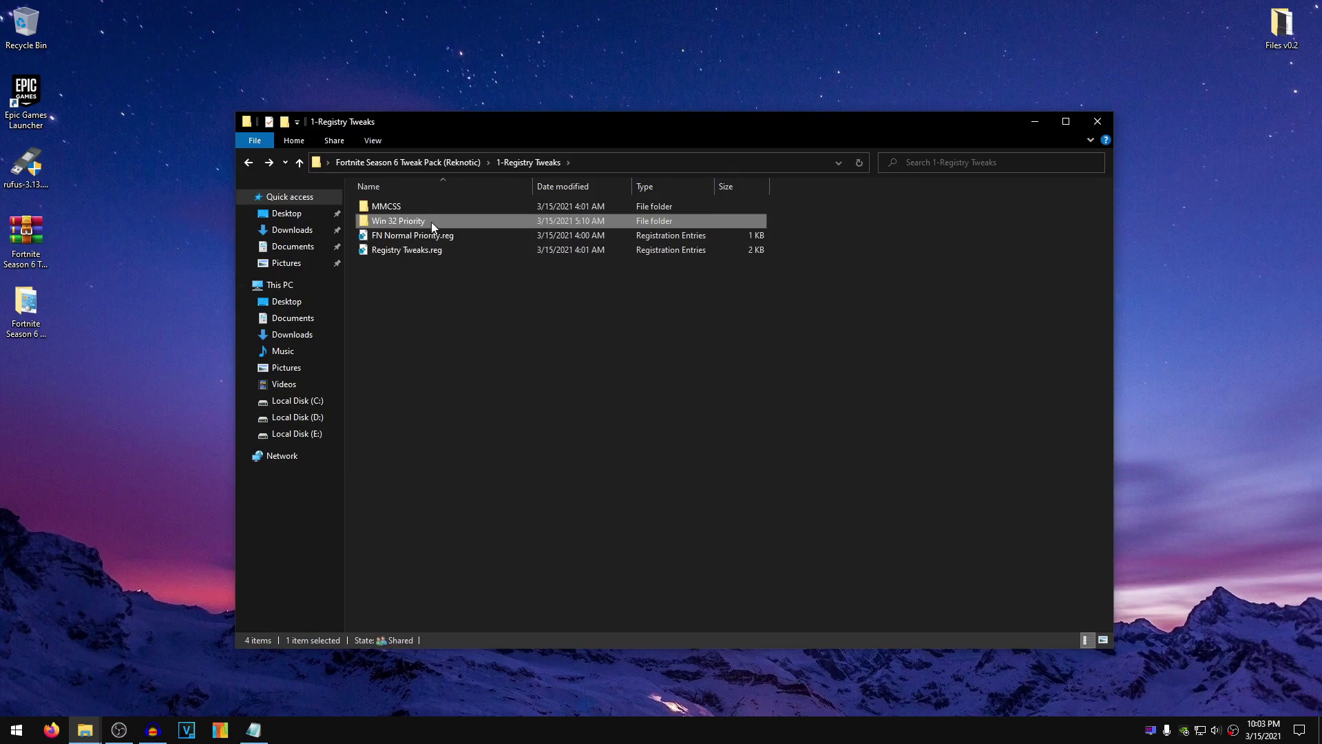
- Open the Win 32 Priority folder and view the registry files in its Extras subfolder
double_click(432, 221)
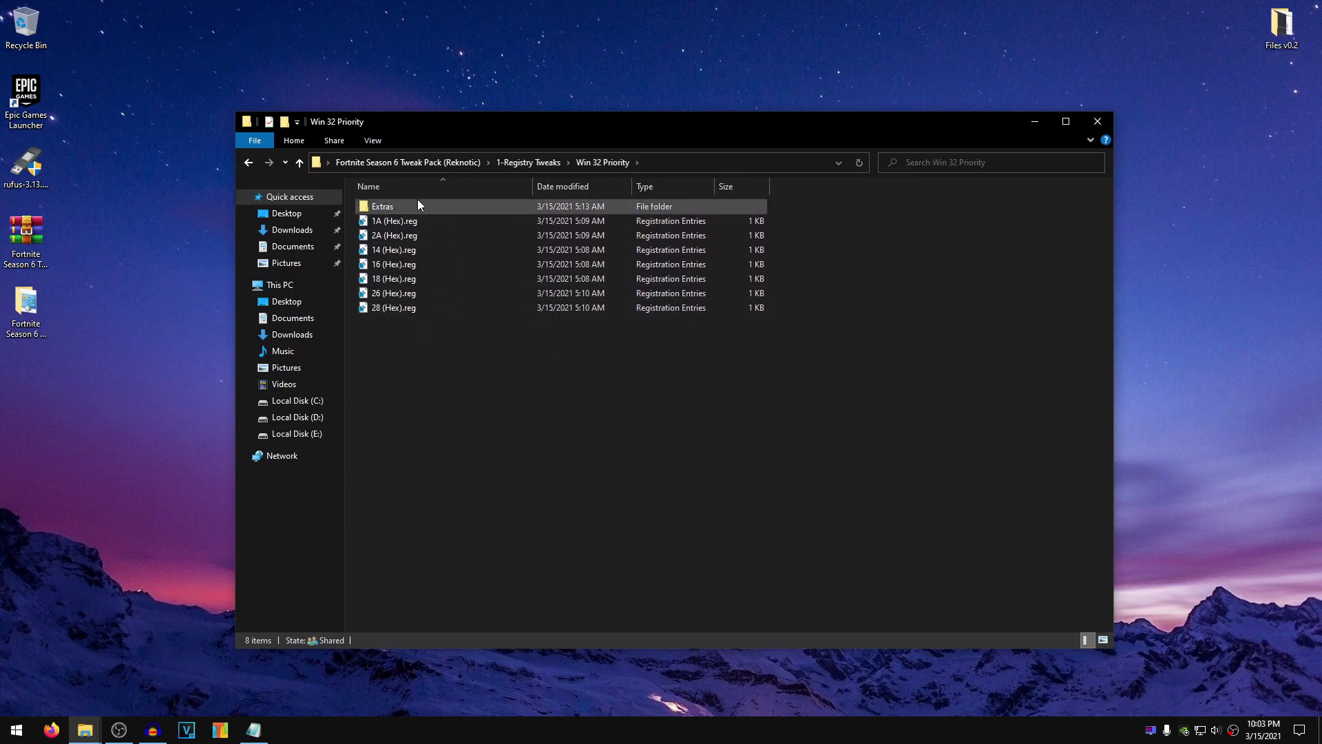
double_click(382, 206)
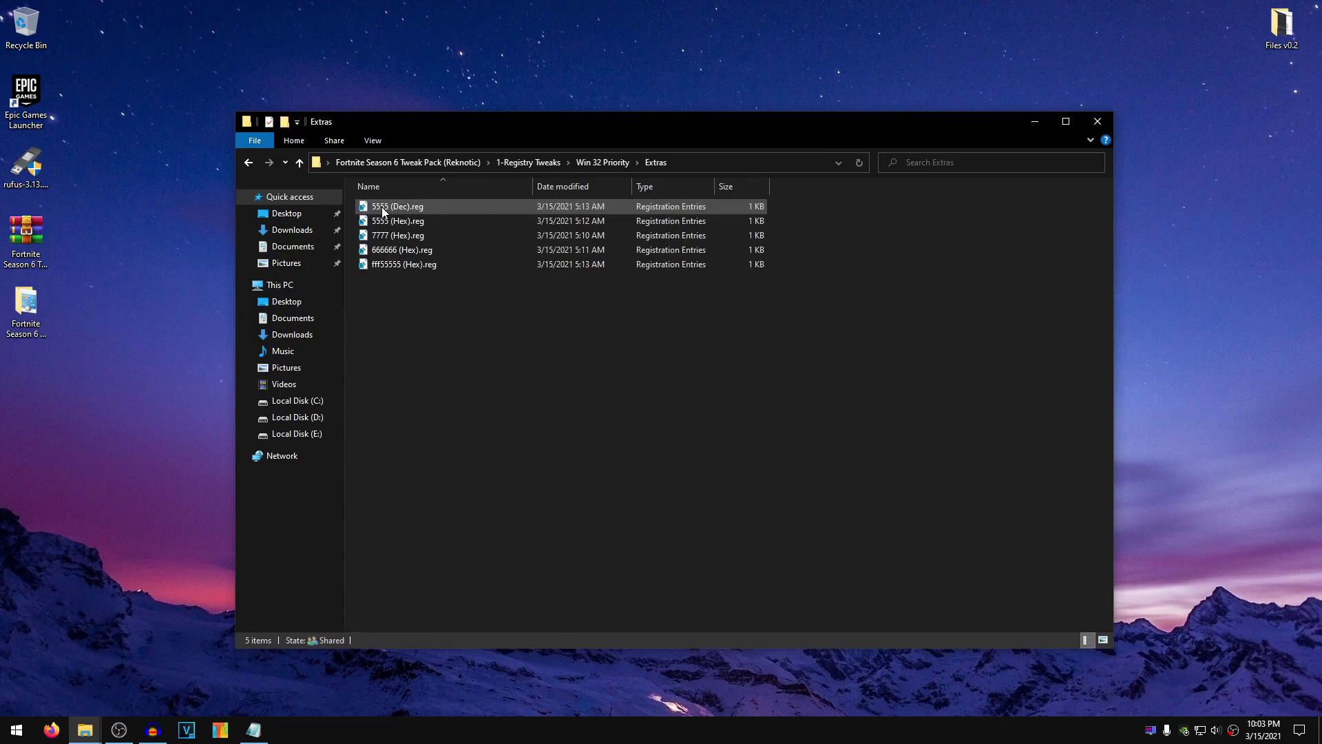
- View the contents of 5555 (Dec).reg in a text editor, close it and return to the Win 32 Priority folder
right_click(404, 208)
left_click(441, 234)
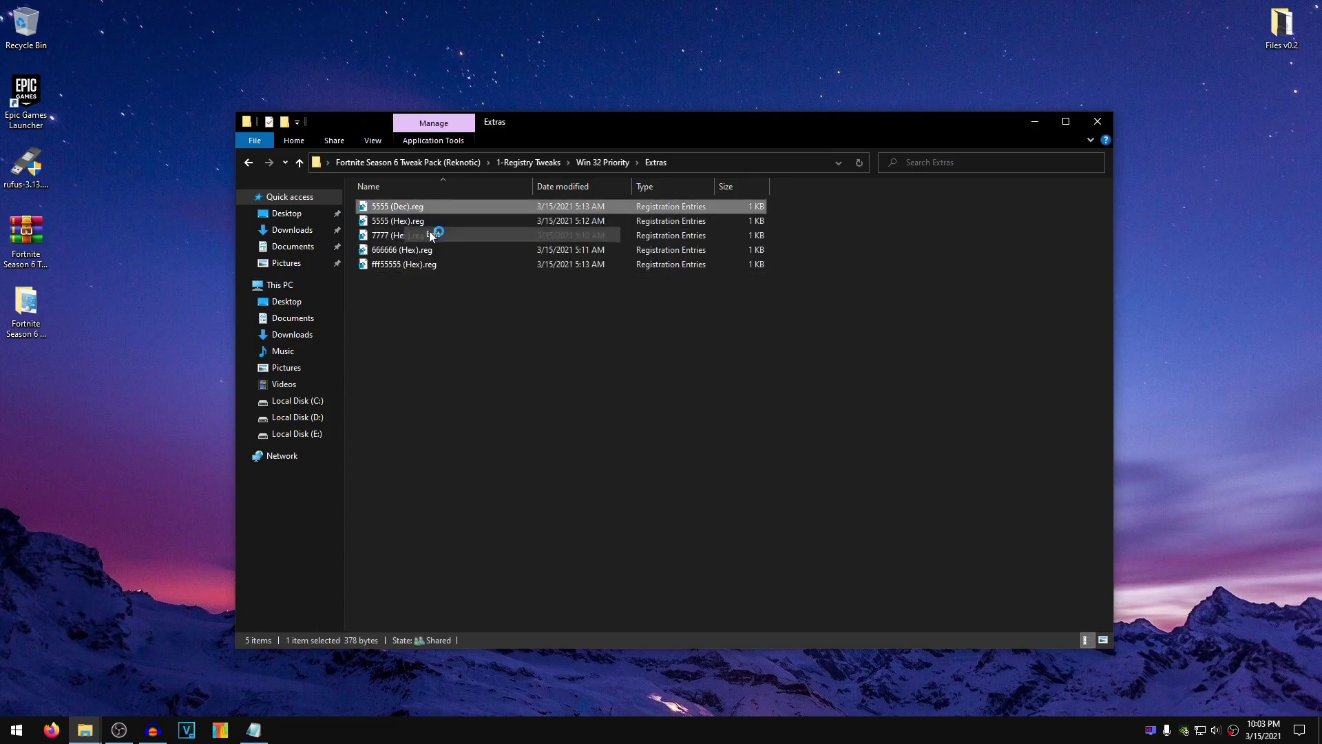
left_click_drag(416, 212, 522, 221)
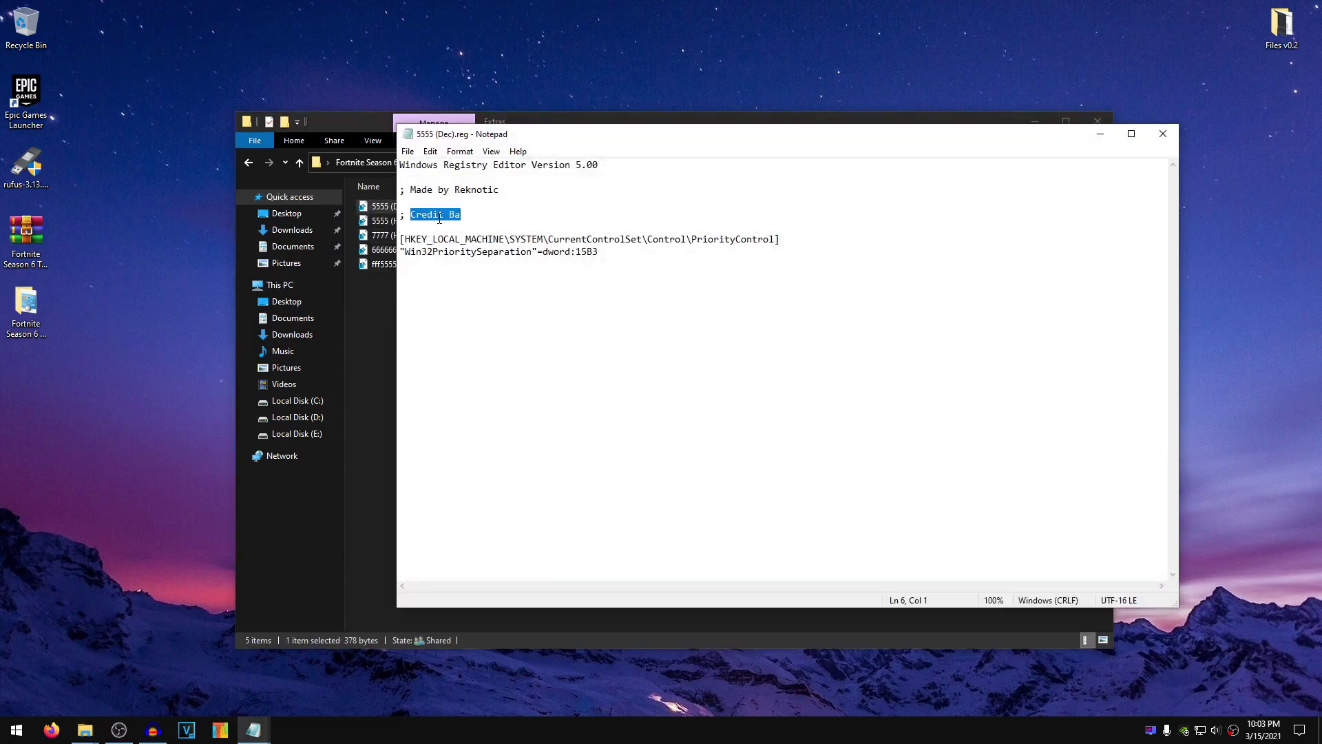
key("alt+F4")
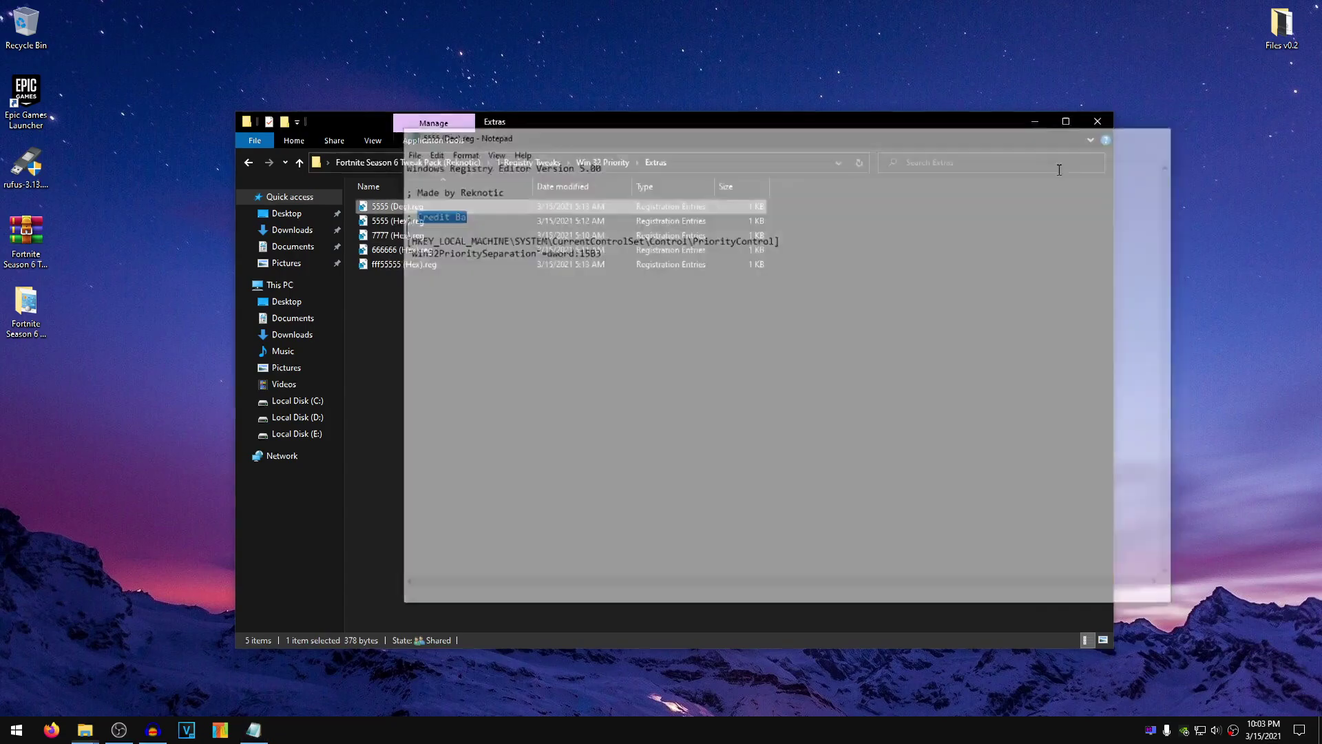
left_click(249, 162)
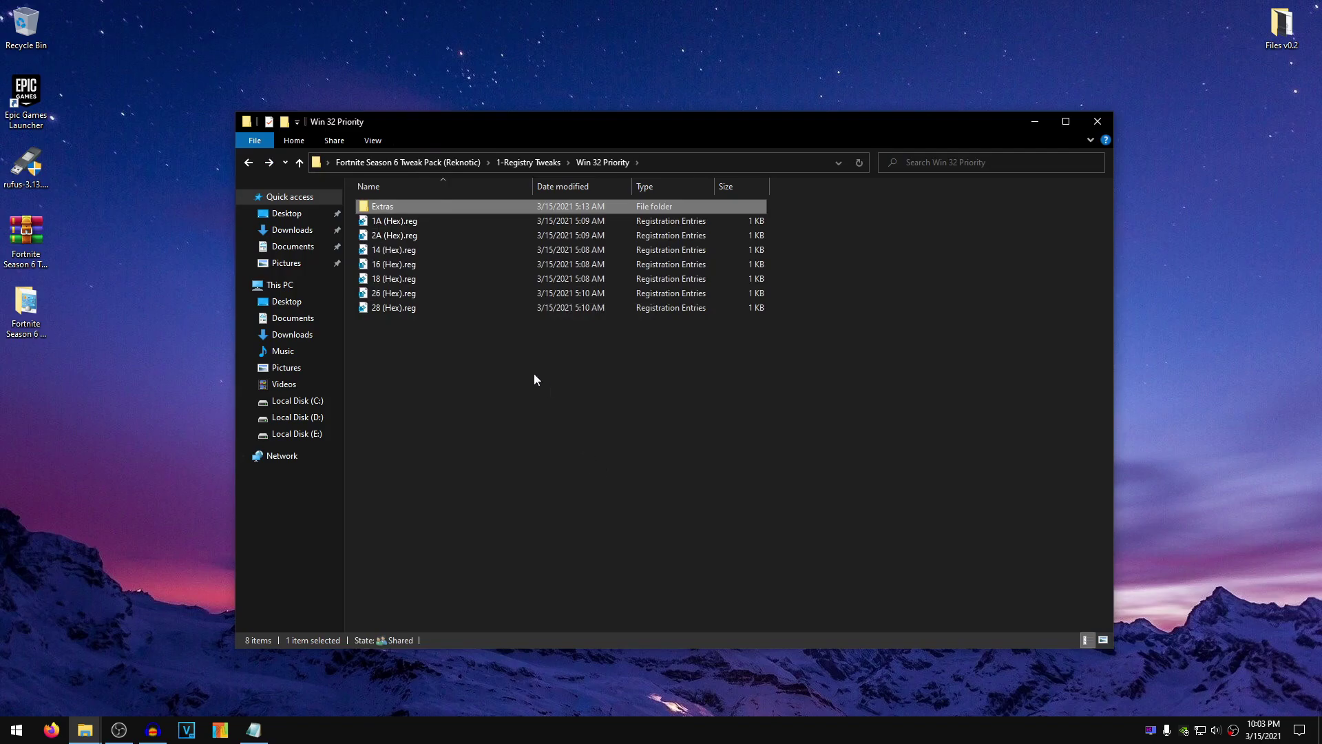
- Look over the hexadecimal registry files in Win 32 Priority and revisit its Extras subfolder to compare the available options
left_click(389, 307)
left_click(388, 294)
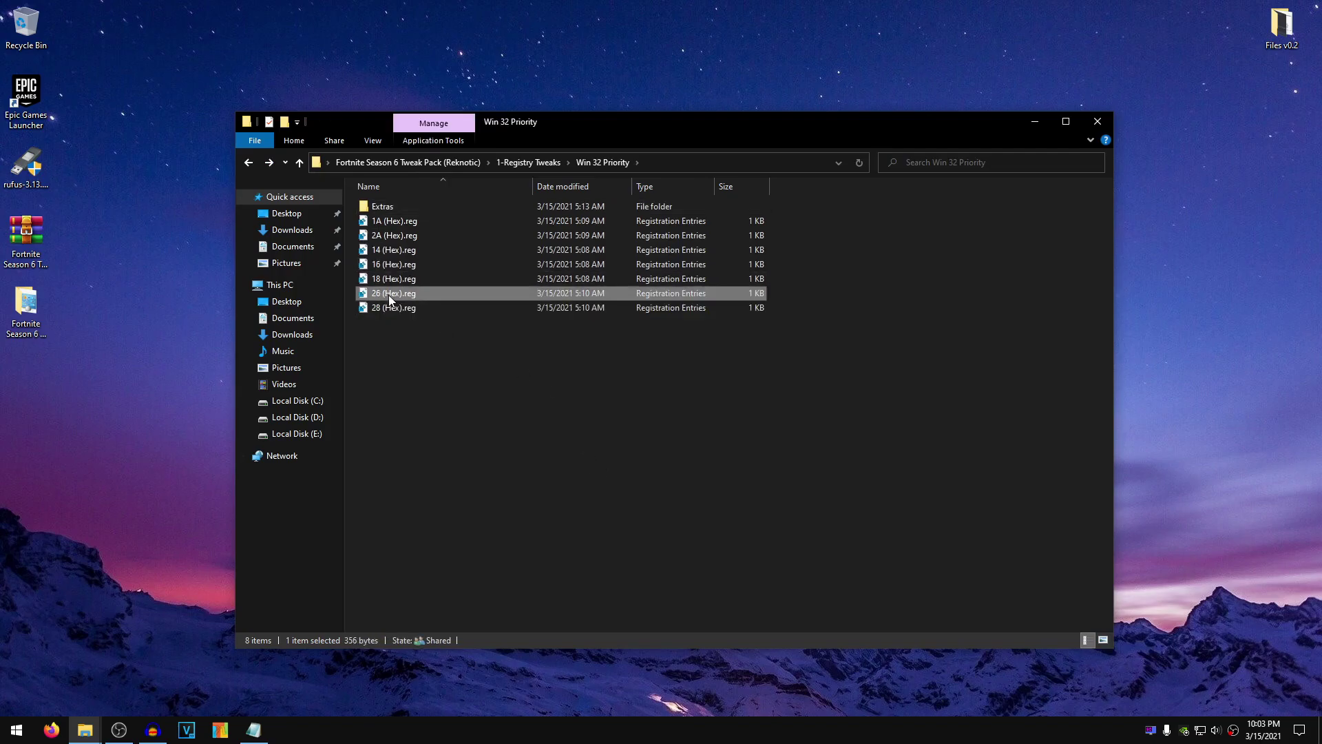
left_click(394, 252)
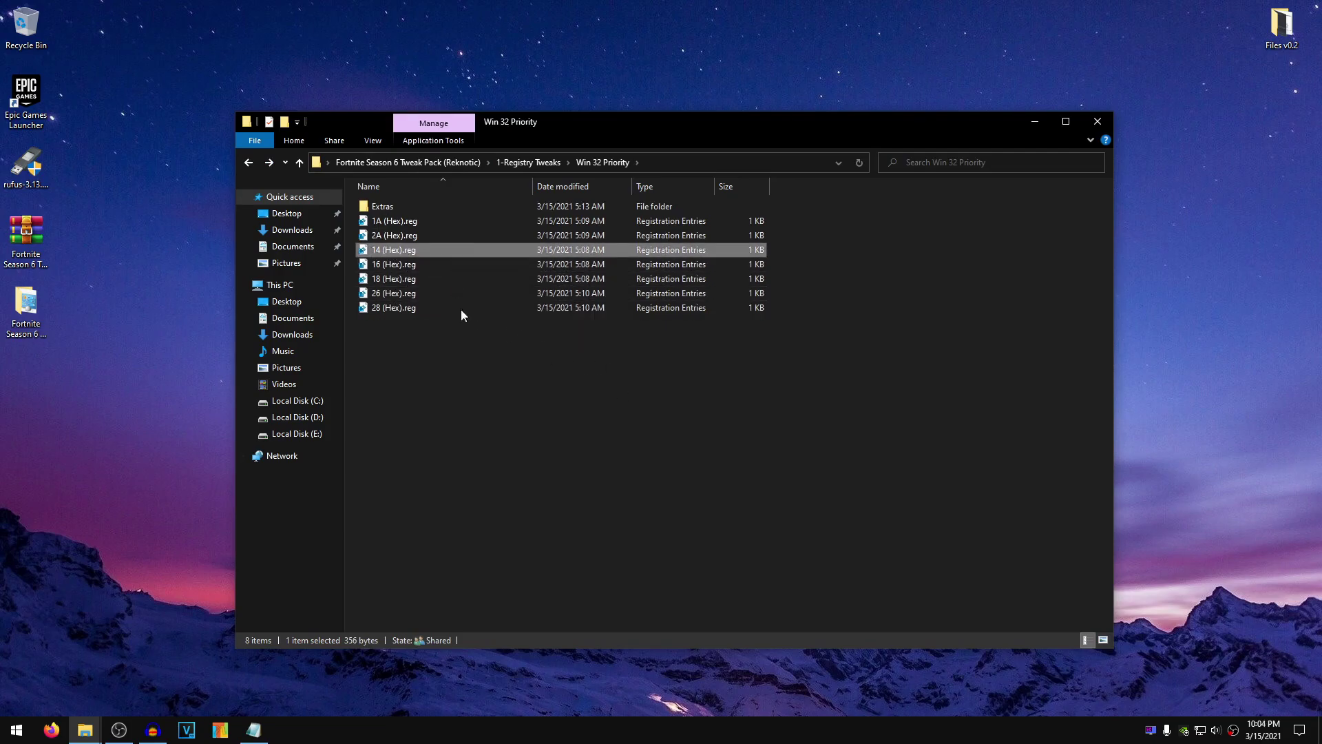
left_click(419, 261)
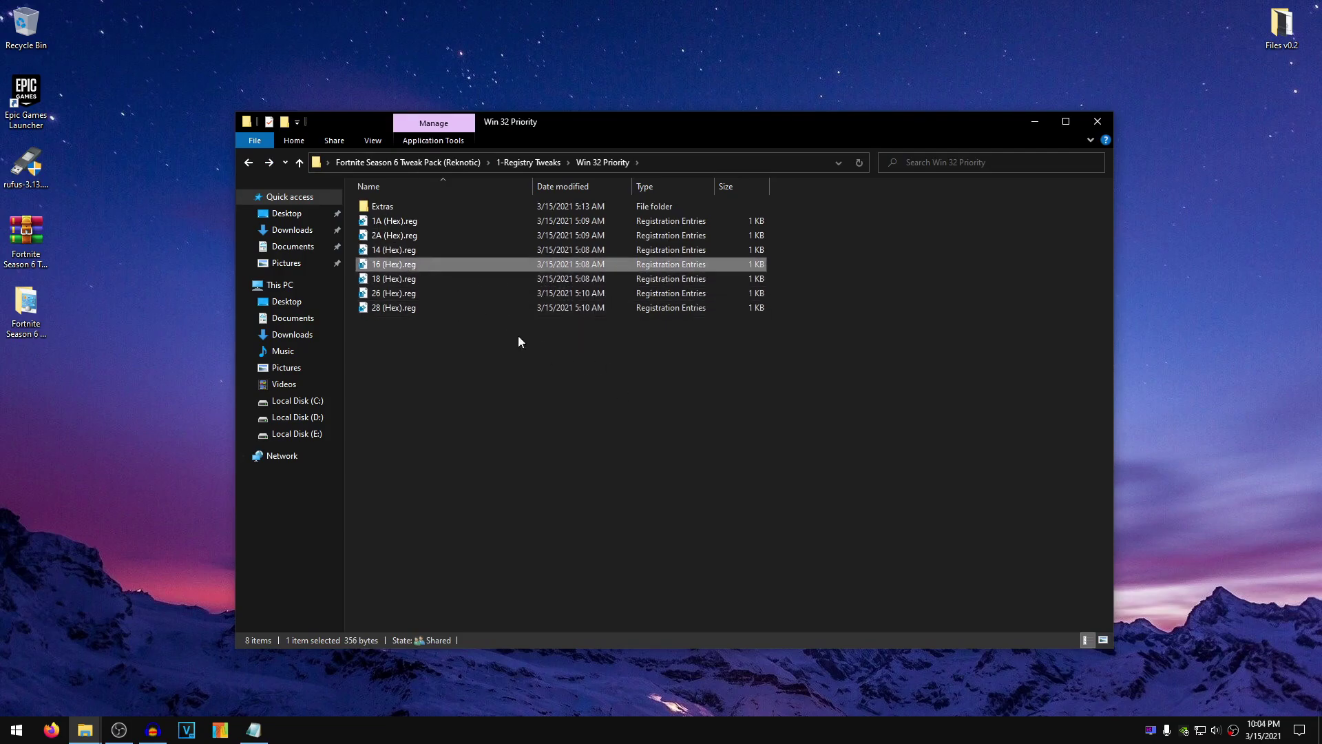
double_click(392, 208)
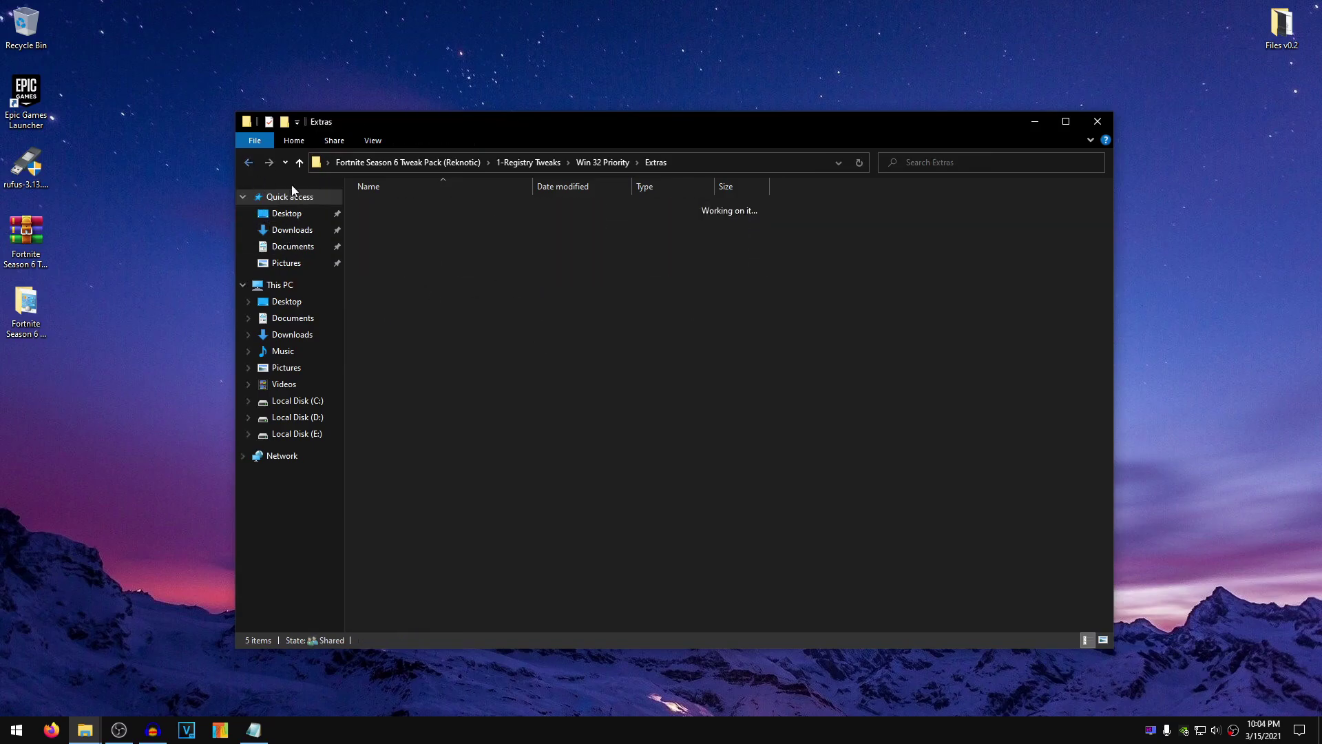
left_click(249, 162)
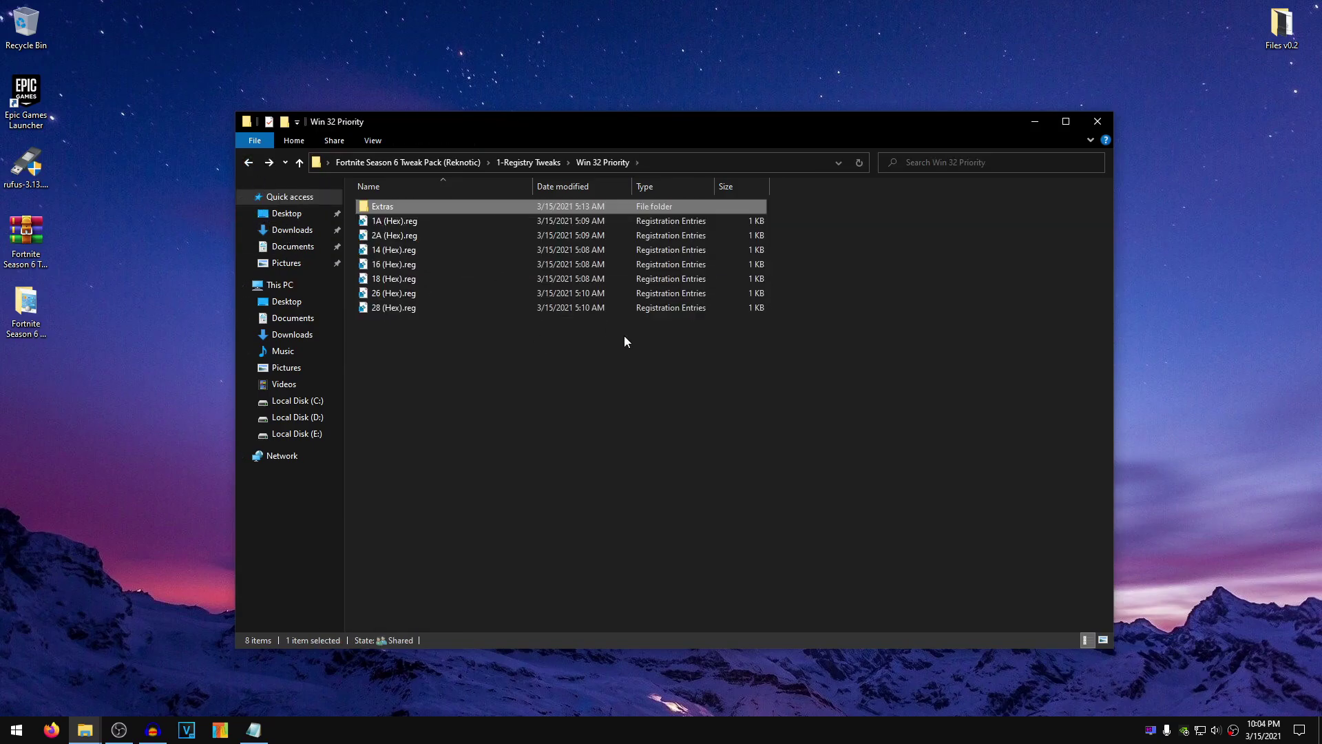
left_click(421, 308)
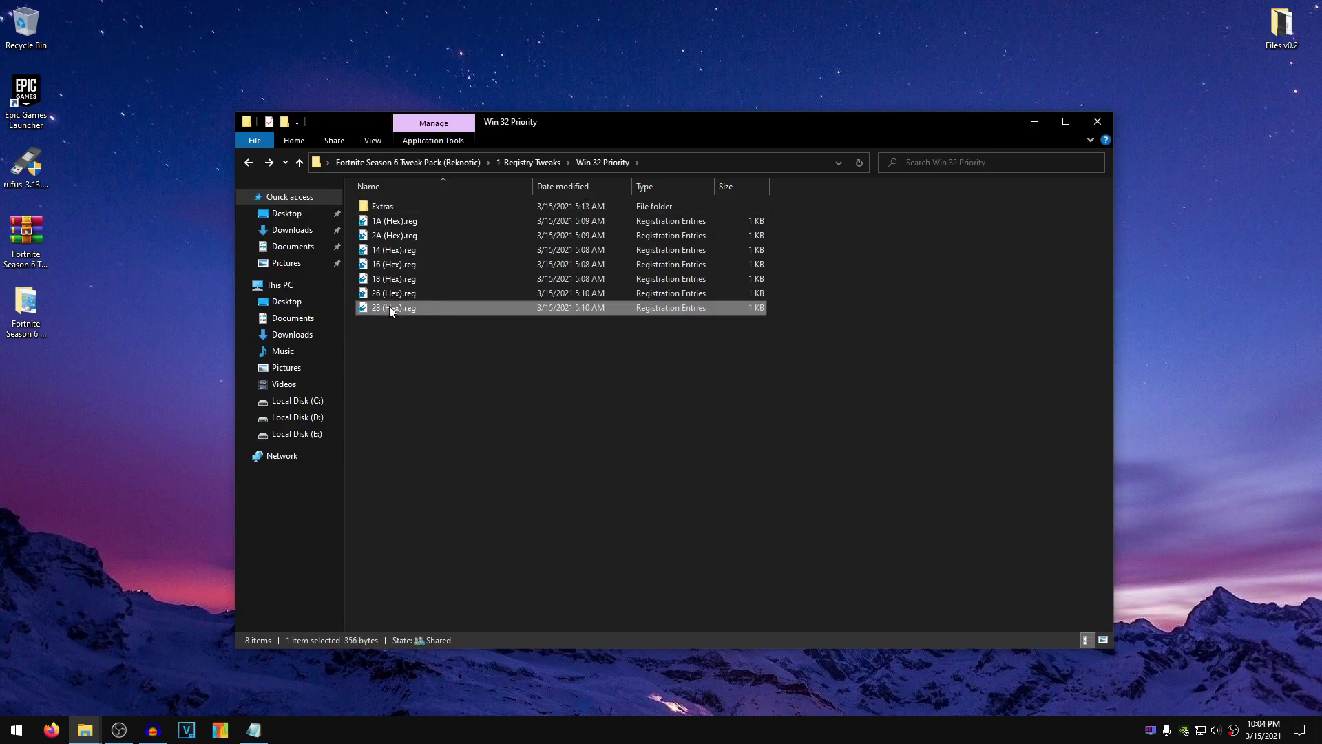
- Merge 14 (Hex).reg from the Win 32 Priority folder into the registry
left_click(394, 249)
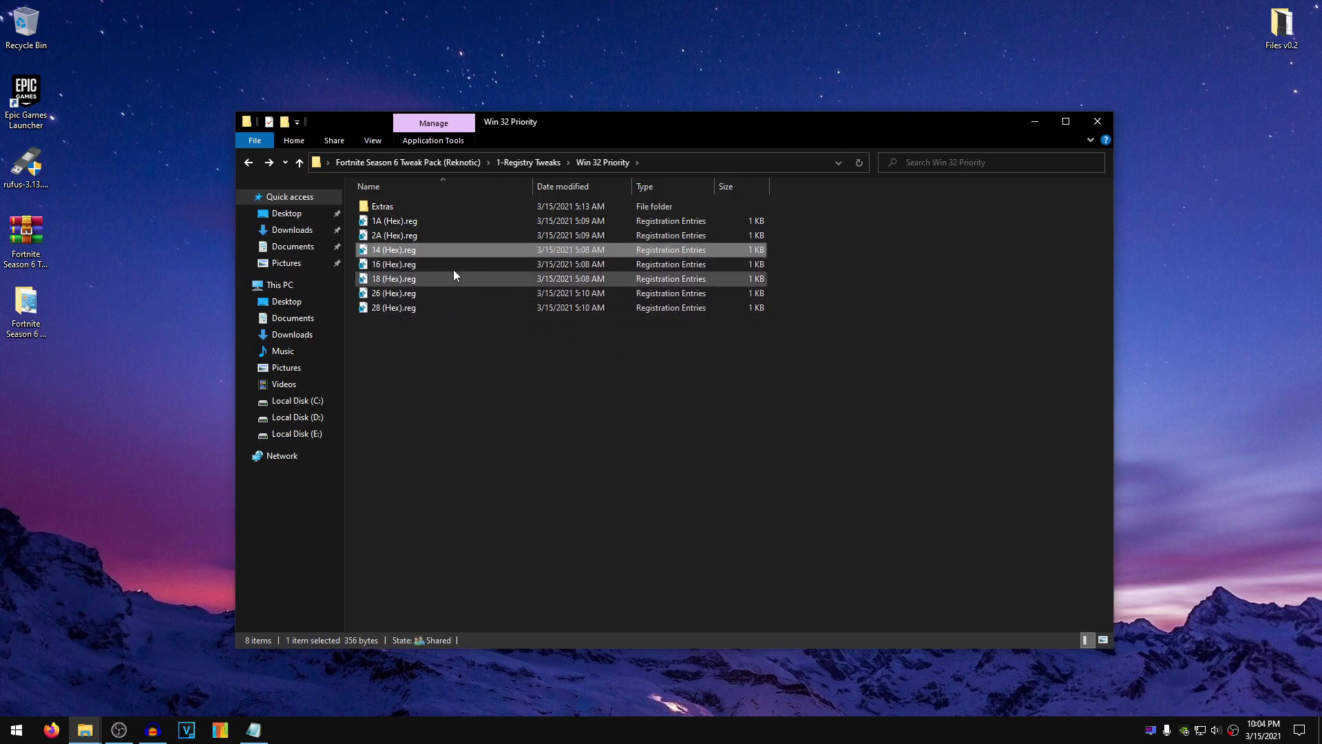
double_click(423, 249)
left_click(763, 385)
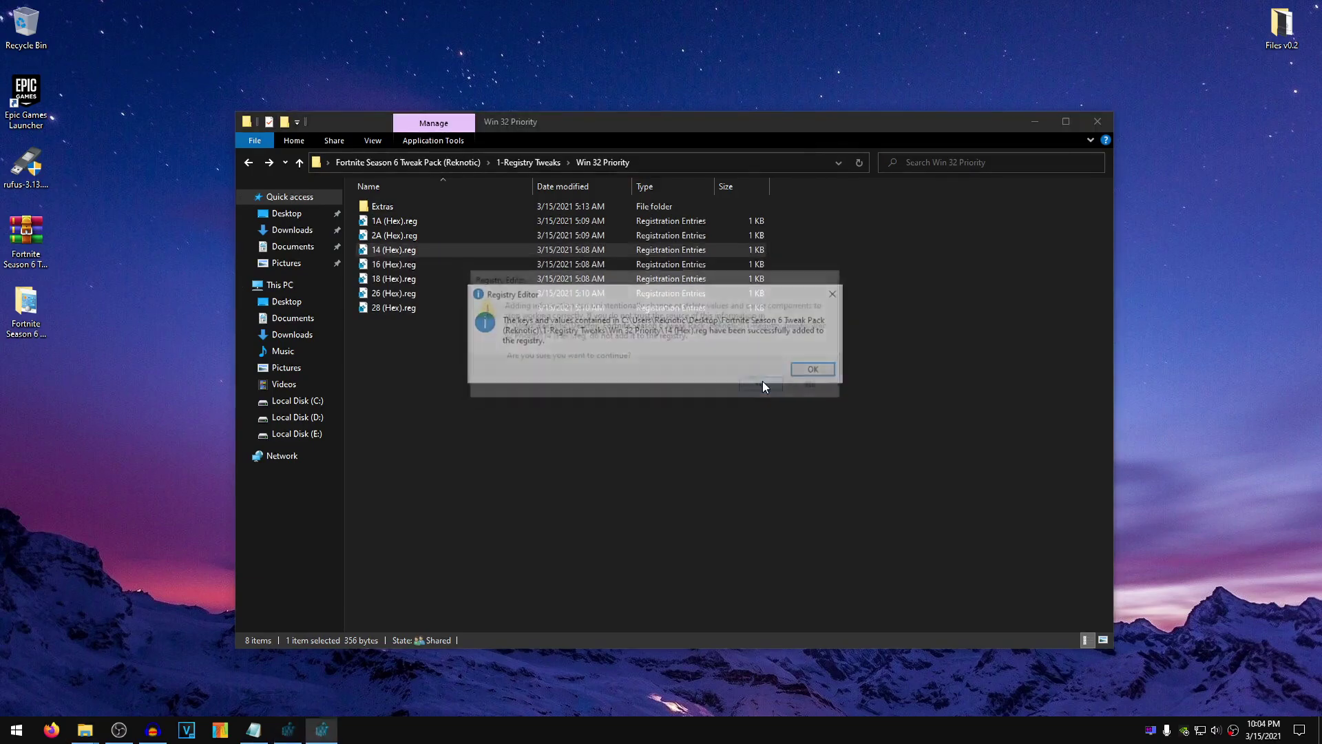
left_click(804, 372)
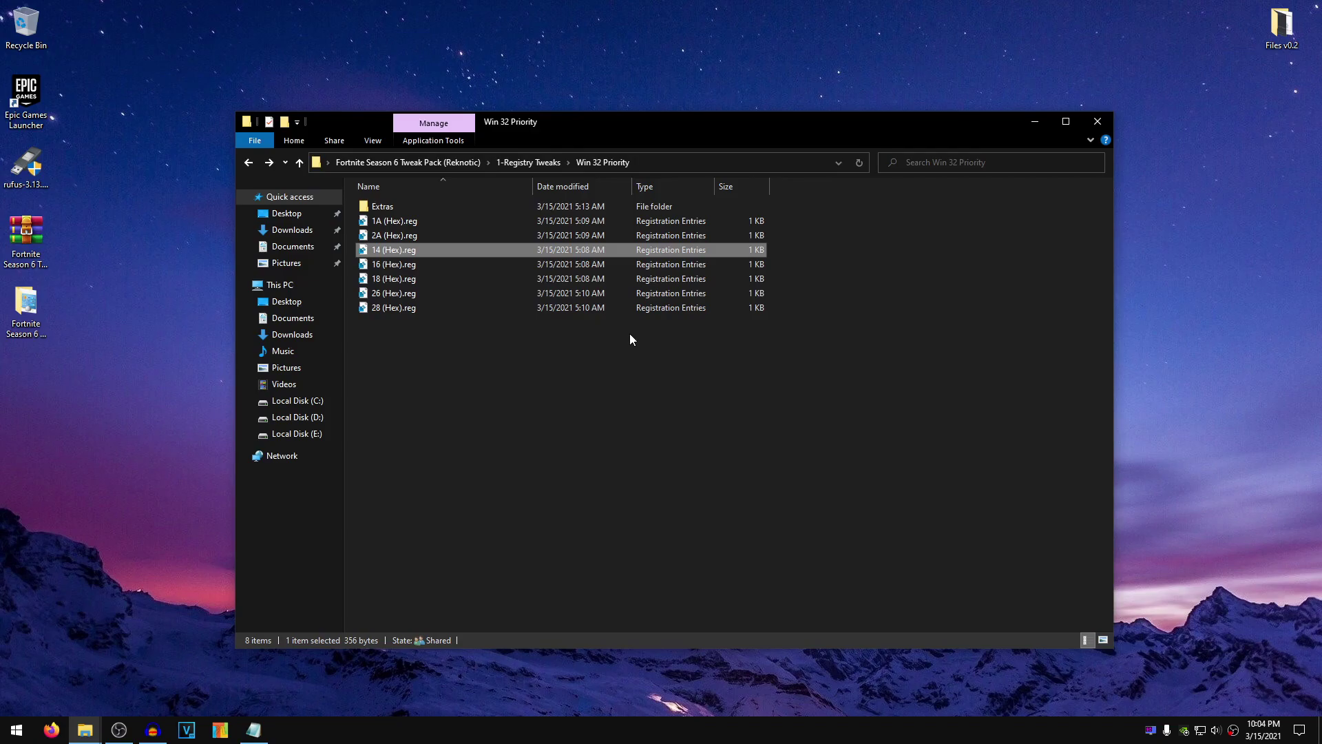
- Run Reknotic PowerPlan.bat from the 2-Reknotic Power Plan folder as administrator and let it complete the power plan import
left_click(253, 166)
left_click(253, 166)
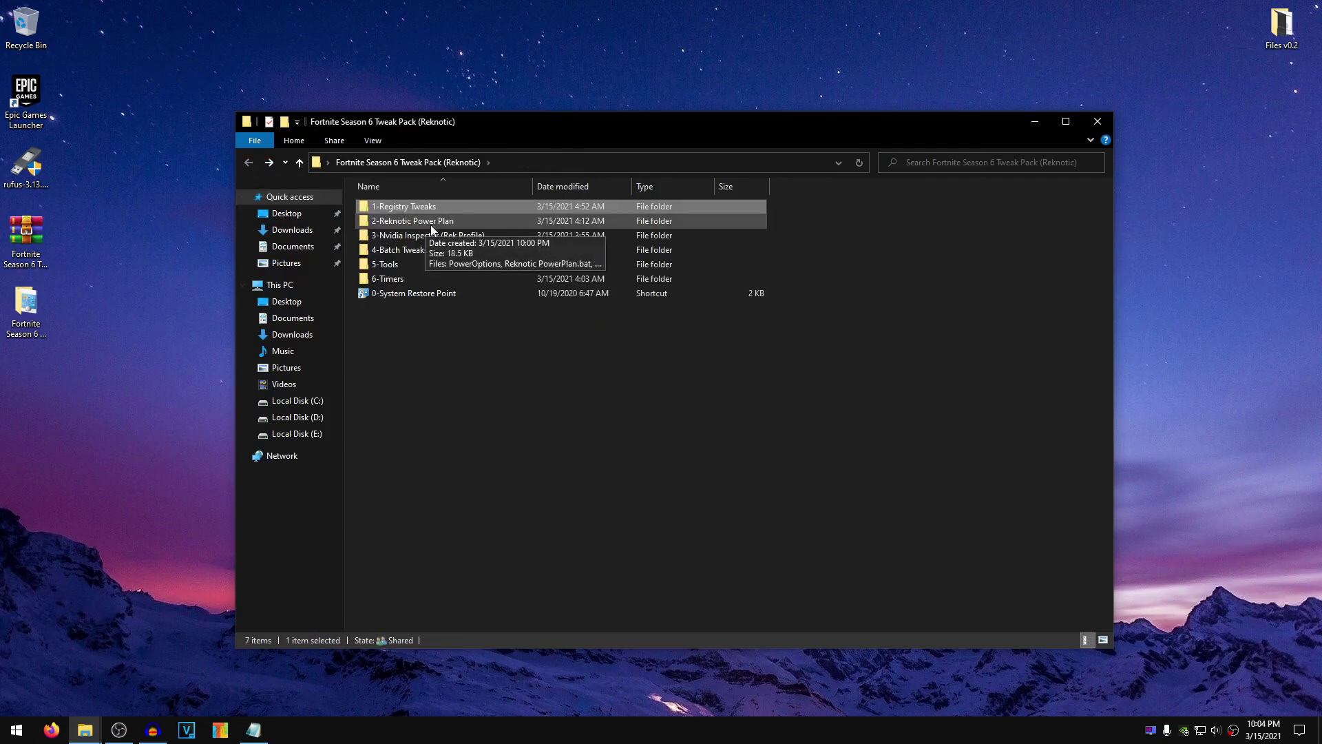
double_click(448, 226)
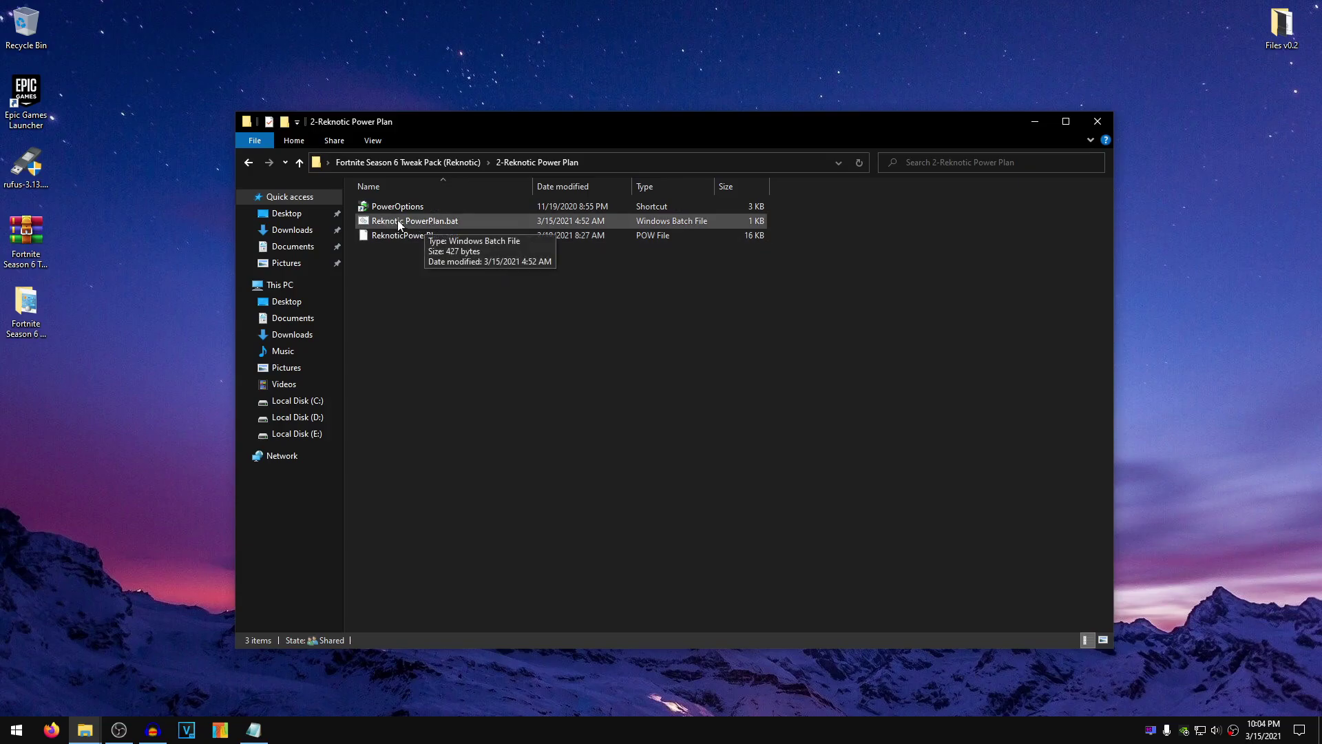
right_click(440, 221)
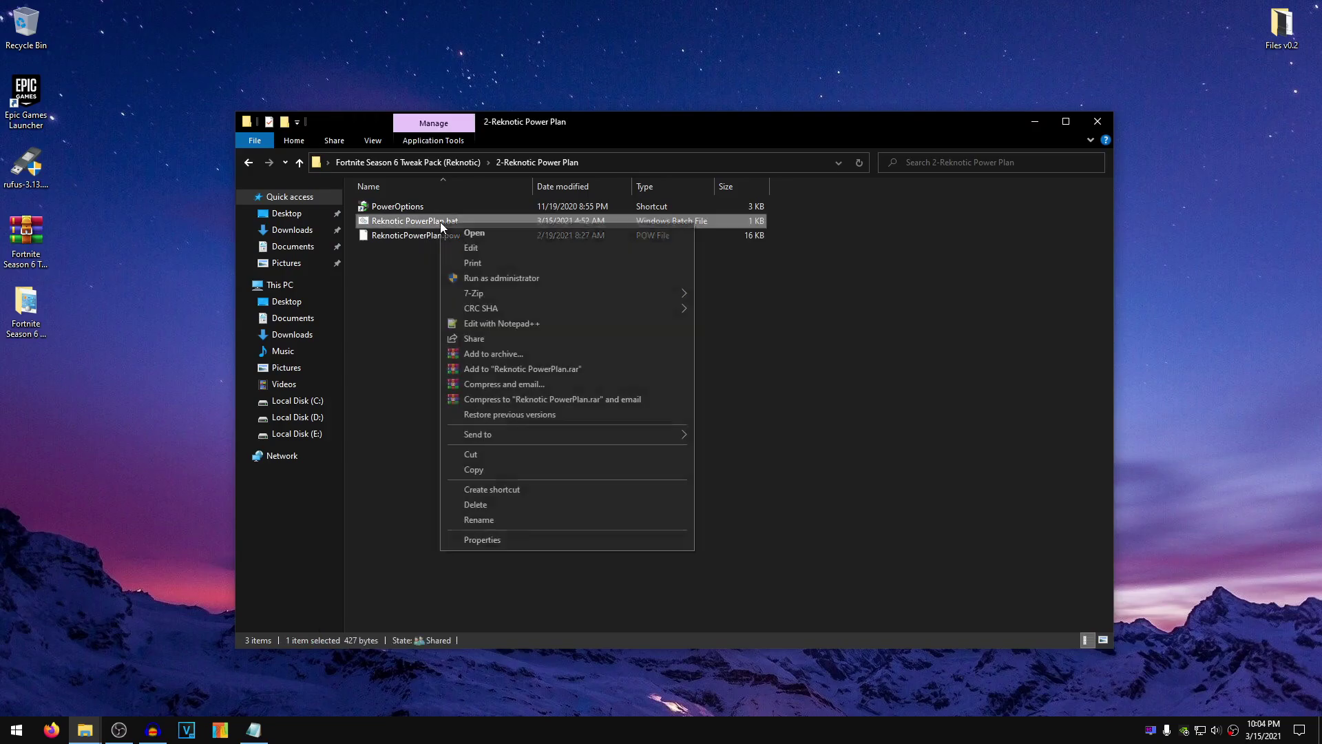
left_click(545, 277)
key("Return")
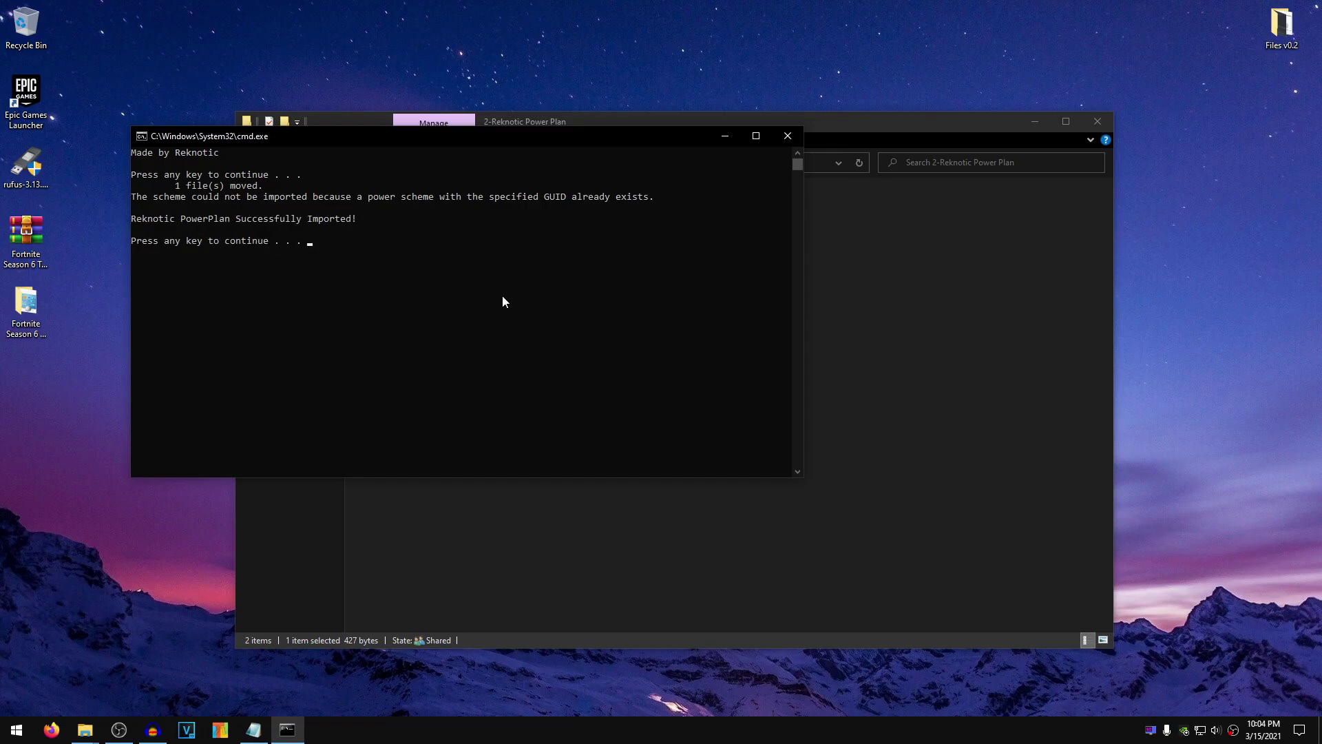
key("Return")
- Check the active power plan through the PowerOptions shortcut, close Power Options and return to the 2-Reknotic Power Plan folder
double_click(408, 208)
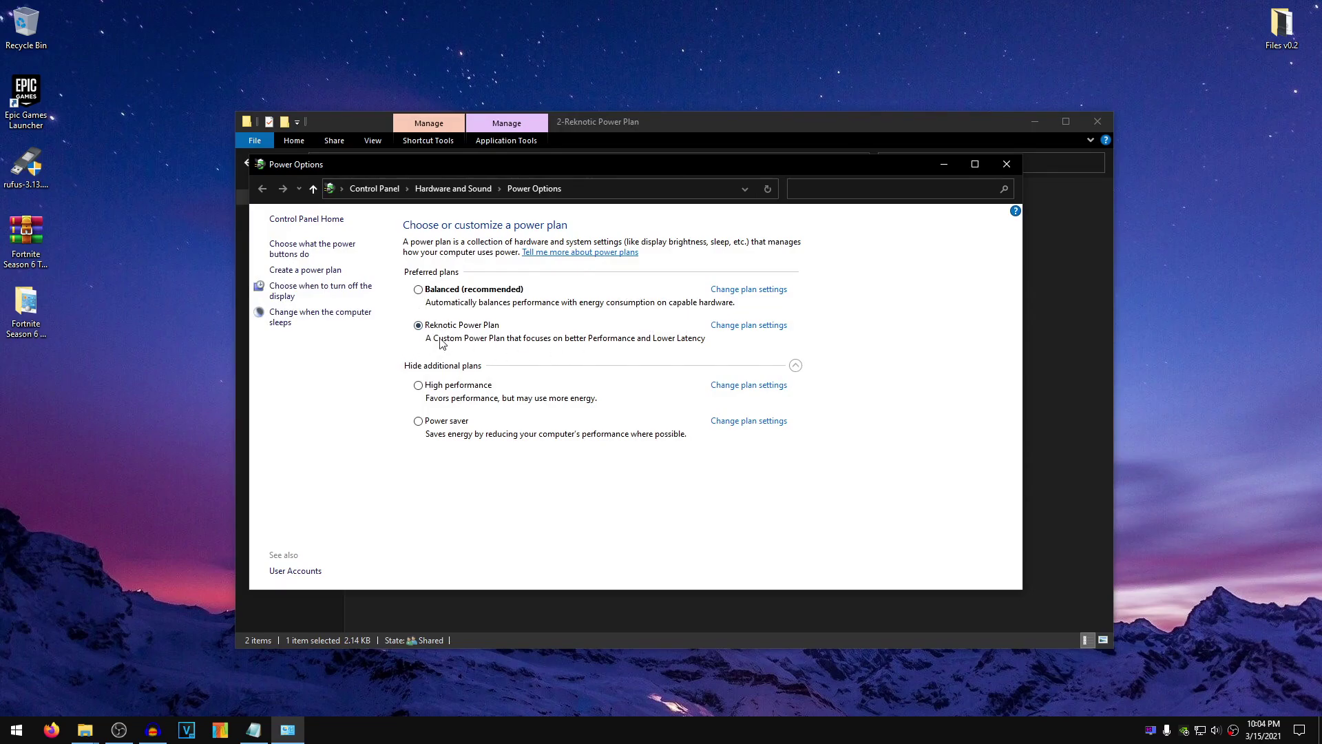
left_click(1008, 165)
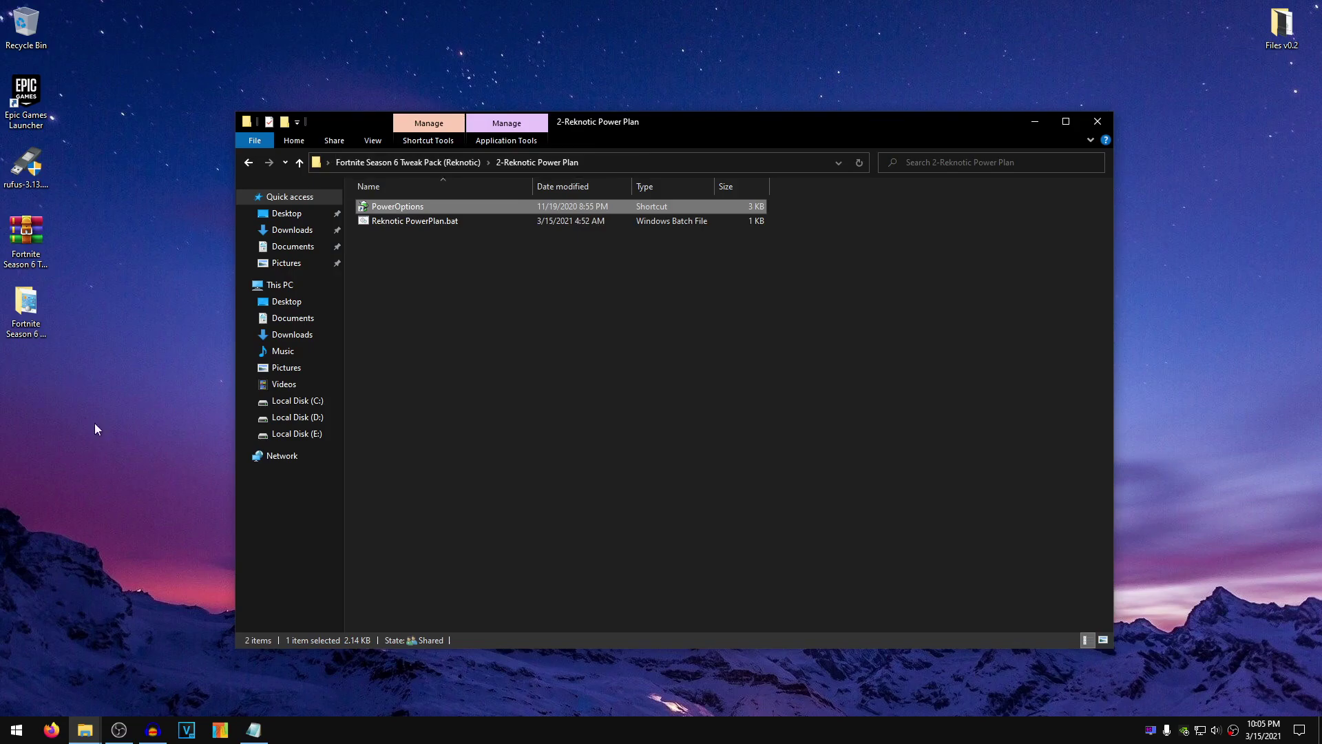
left_click(38, 318)
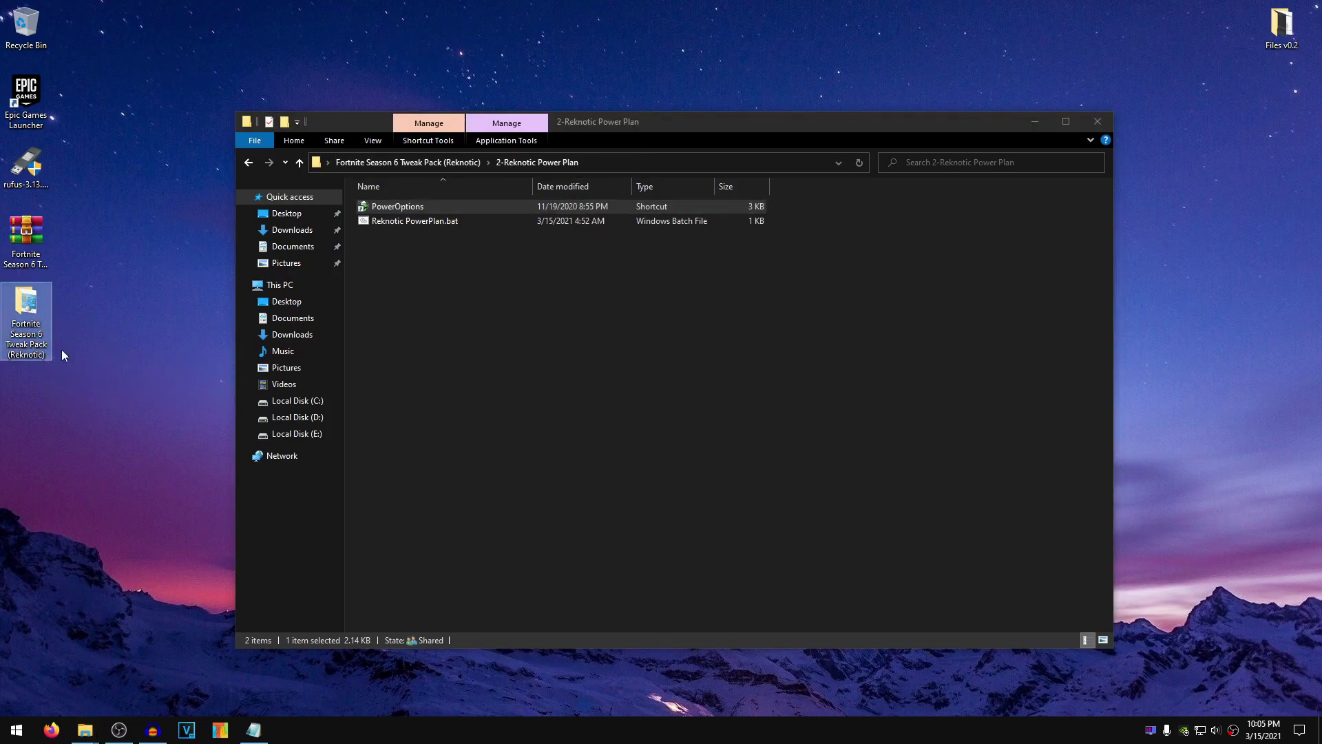
left_click(526, 278)
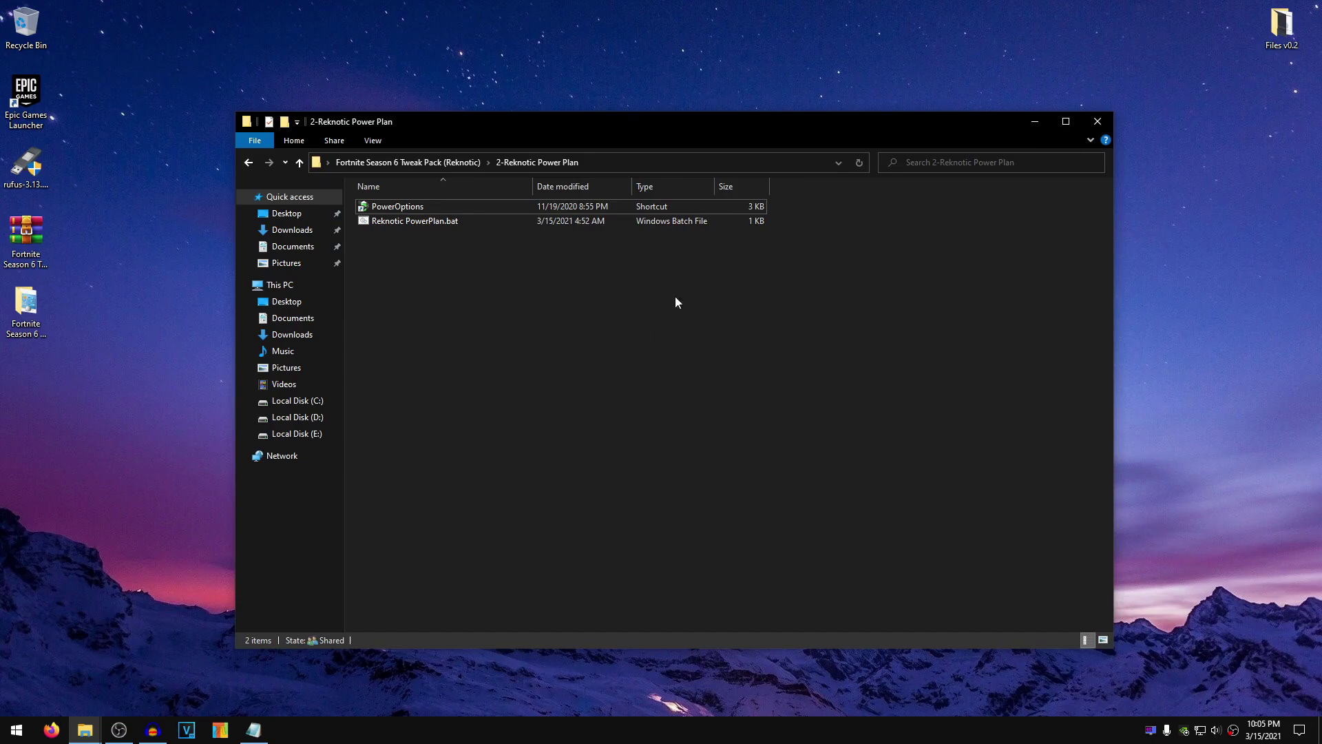
- Open the tweak pack's 3-Nvidia Inspector (Rek Profile) folder and launch nvidiaProfileInspector.exe with administrator rights
left_click(248, 162)
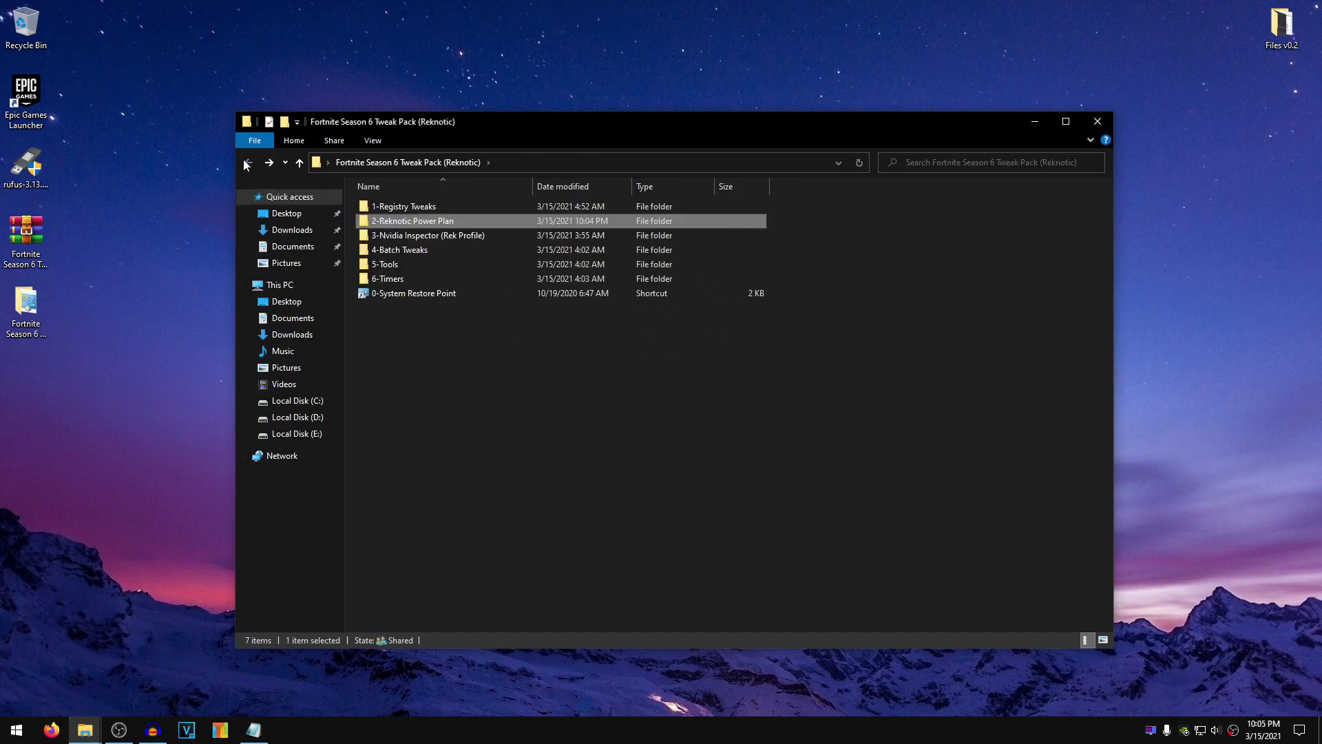
left_click(475, 236)
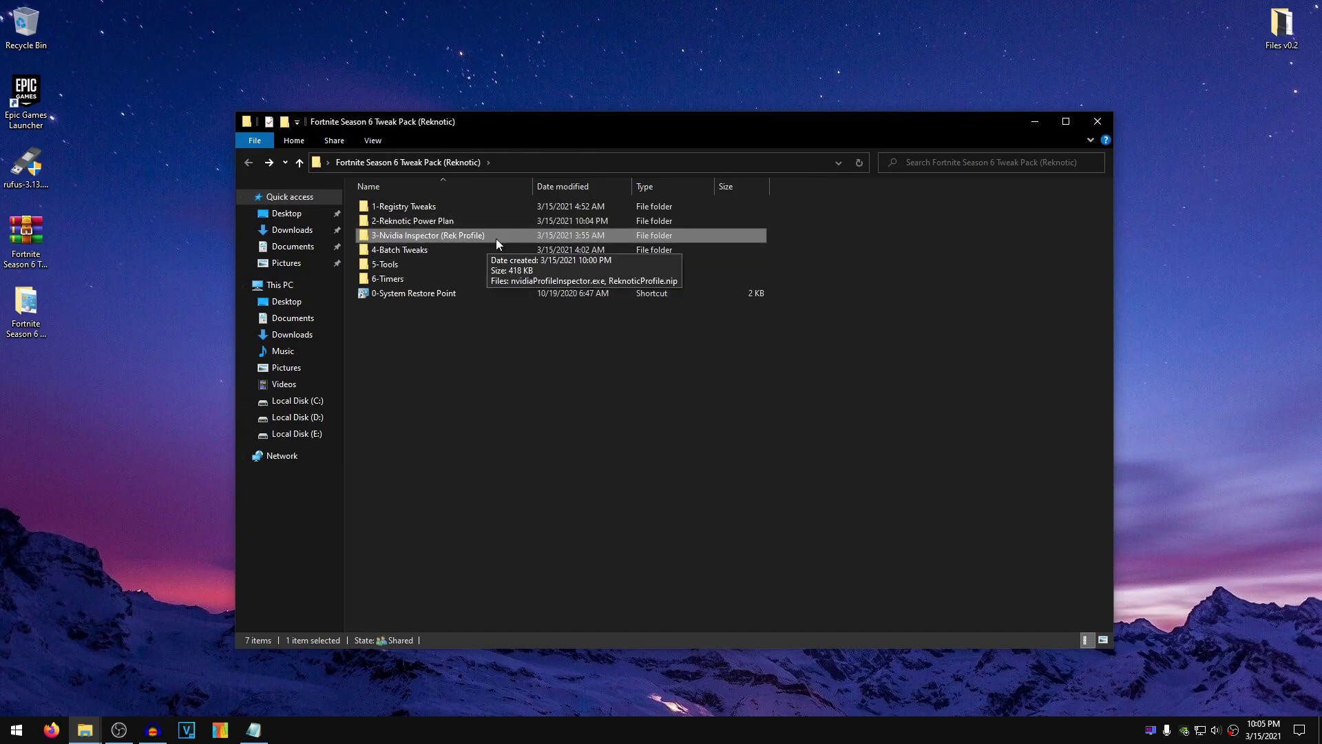
double_click(474, 235)
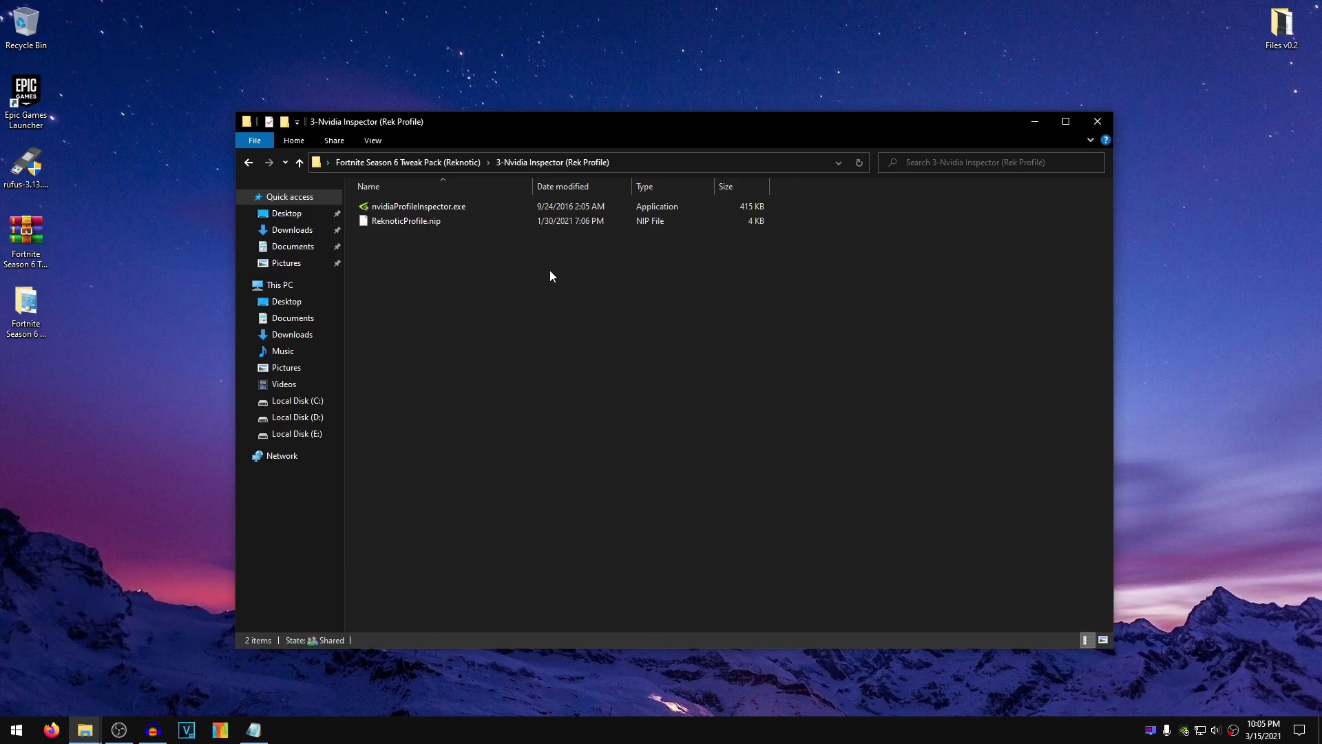
right_click(444, 207)
left_click(501, 231)
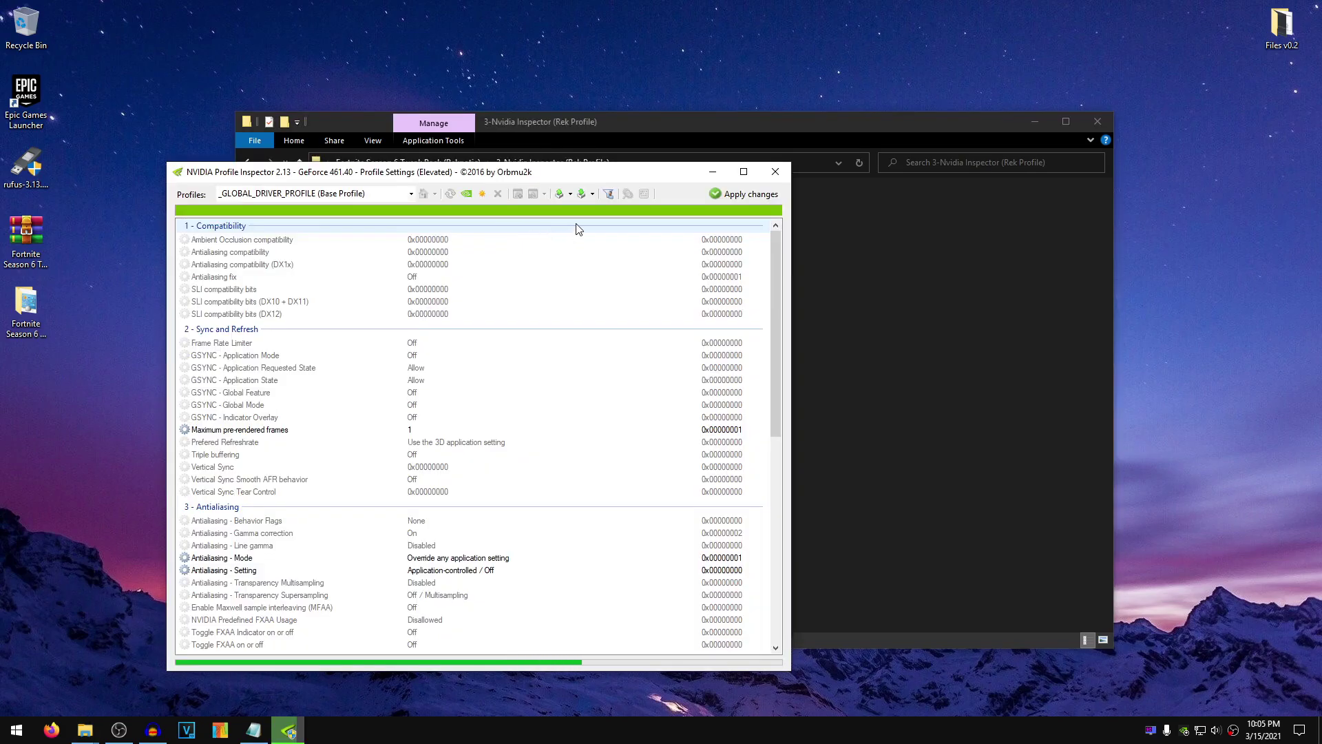
- Import the ReknoticProfile.nip profile into NVIDIA Profile Inspector, then close the program
left_click(591, 193)
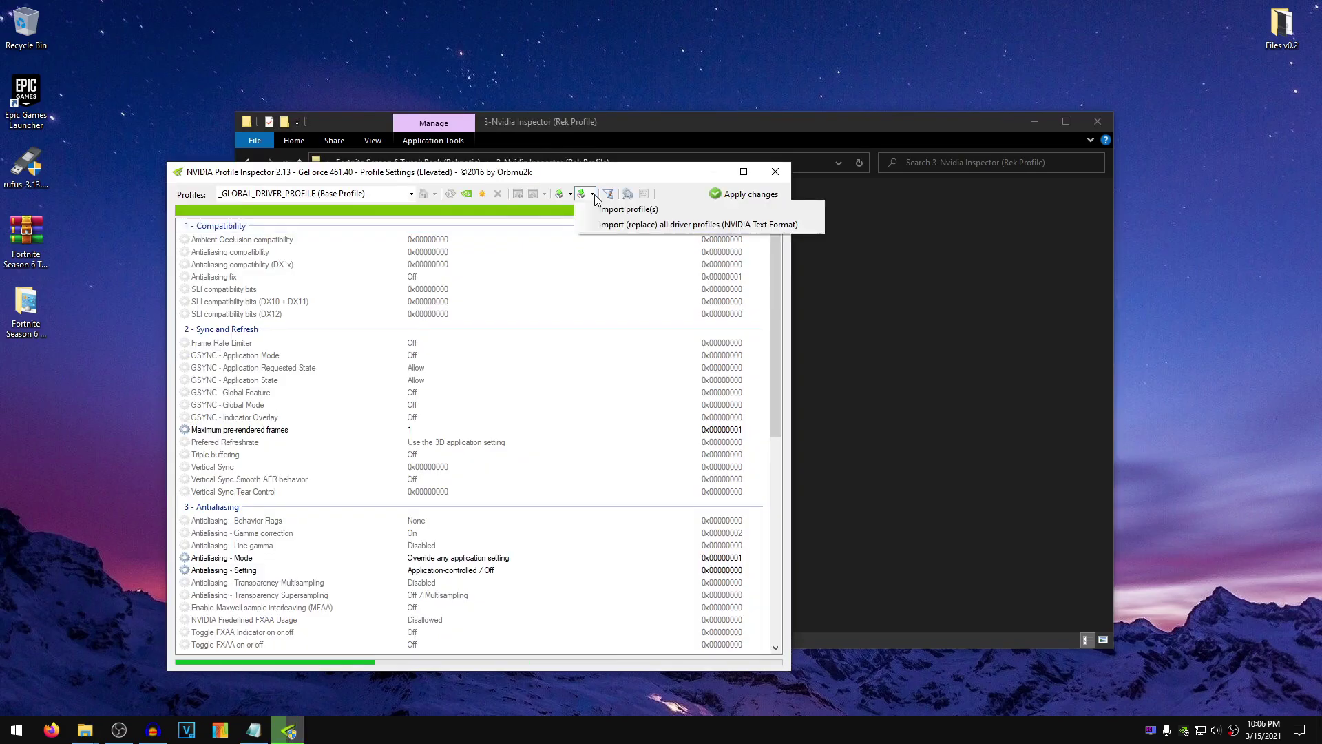
left_click(660, 210)
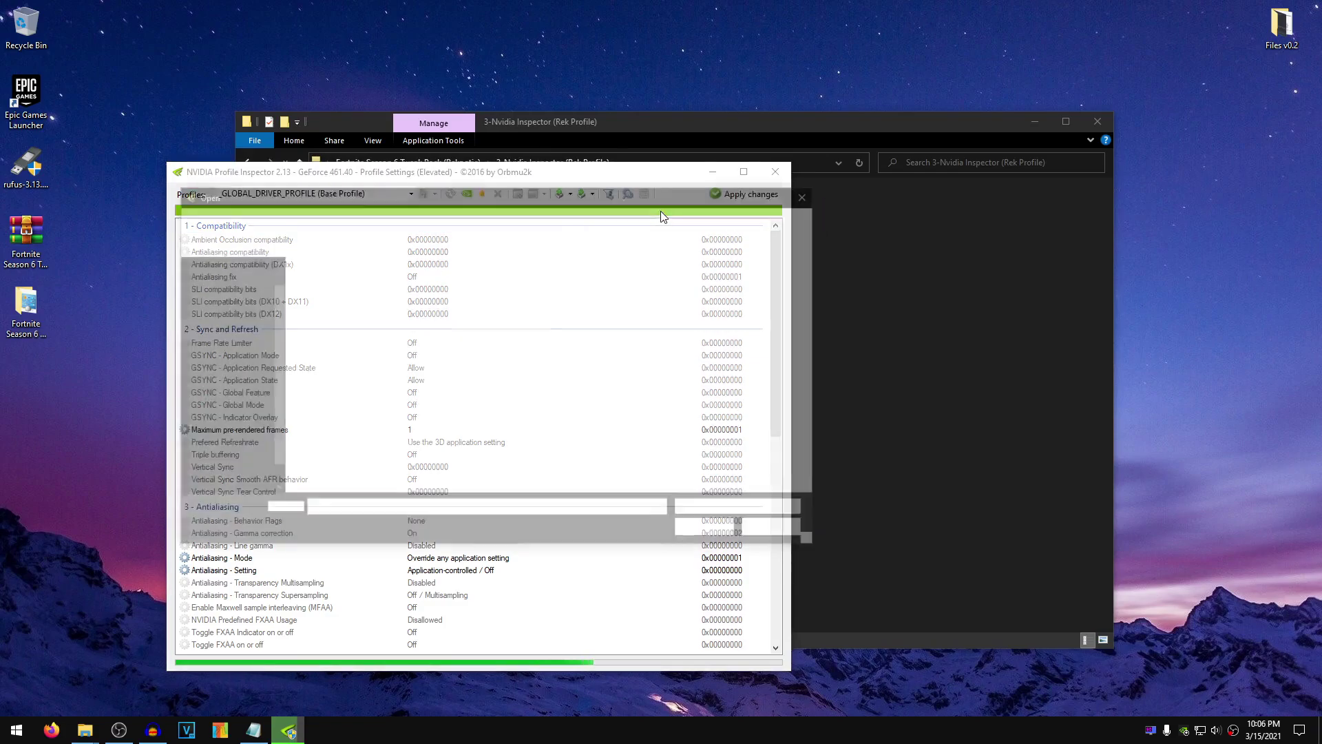
left_click(346, 283)
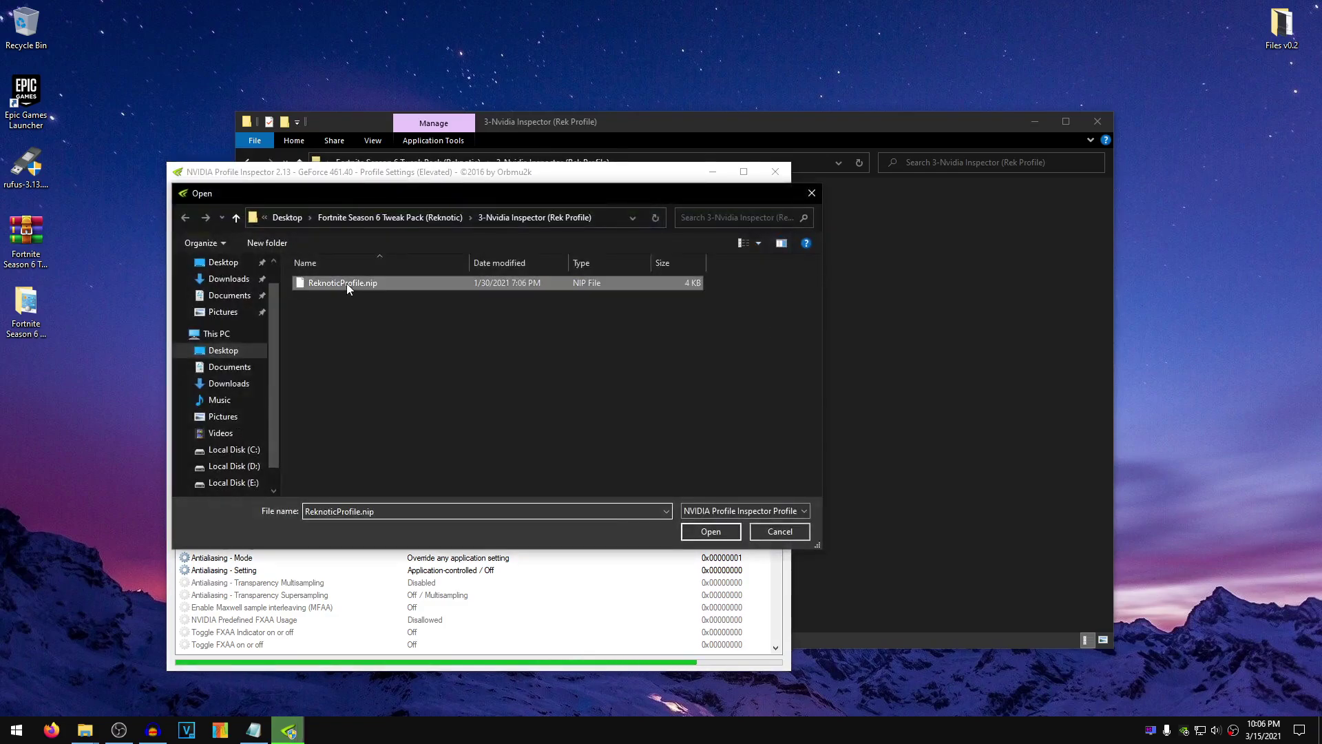
left_click(710, 531)
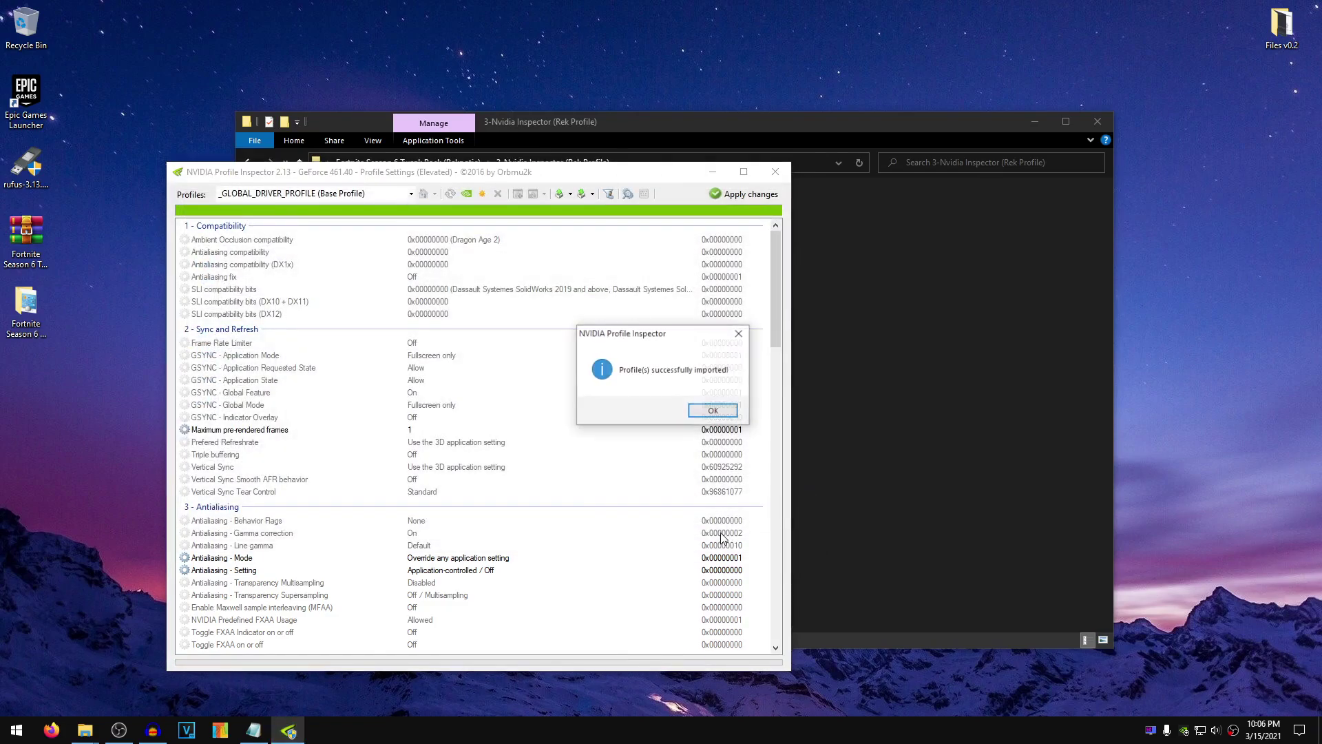
left_click(712, 411)
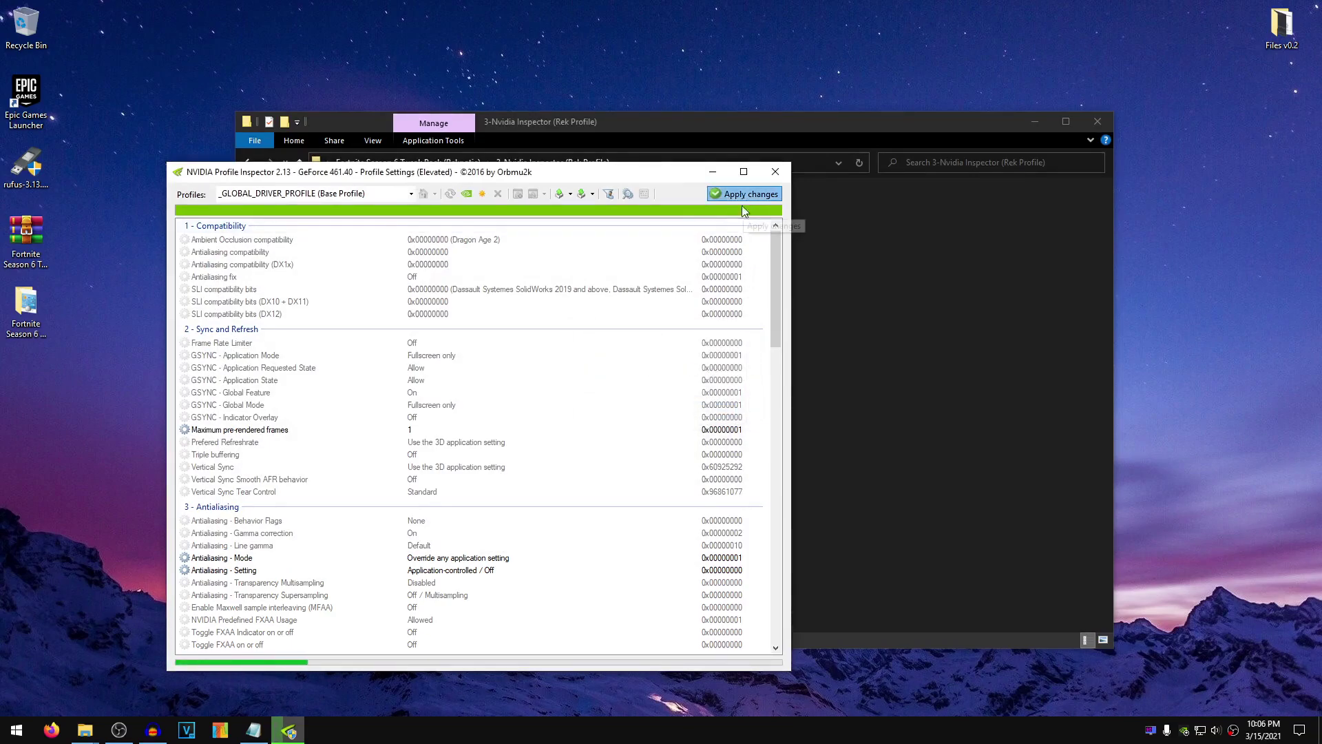
key("alt+F4")
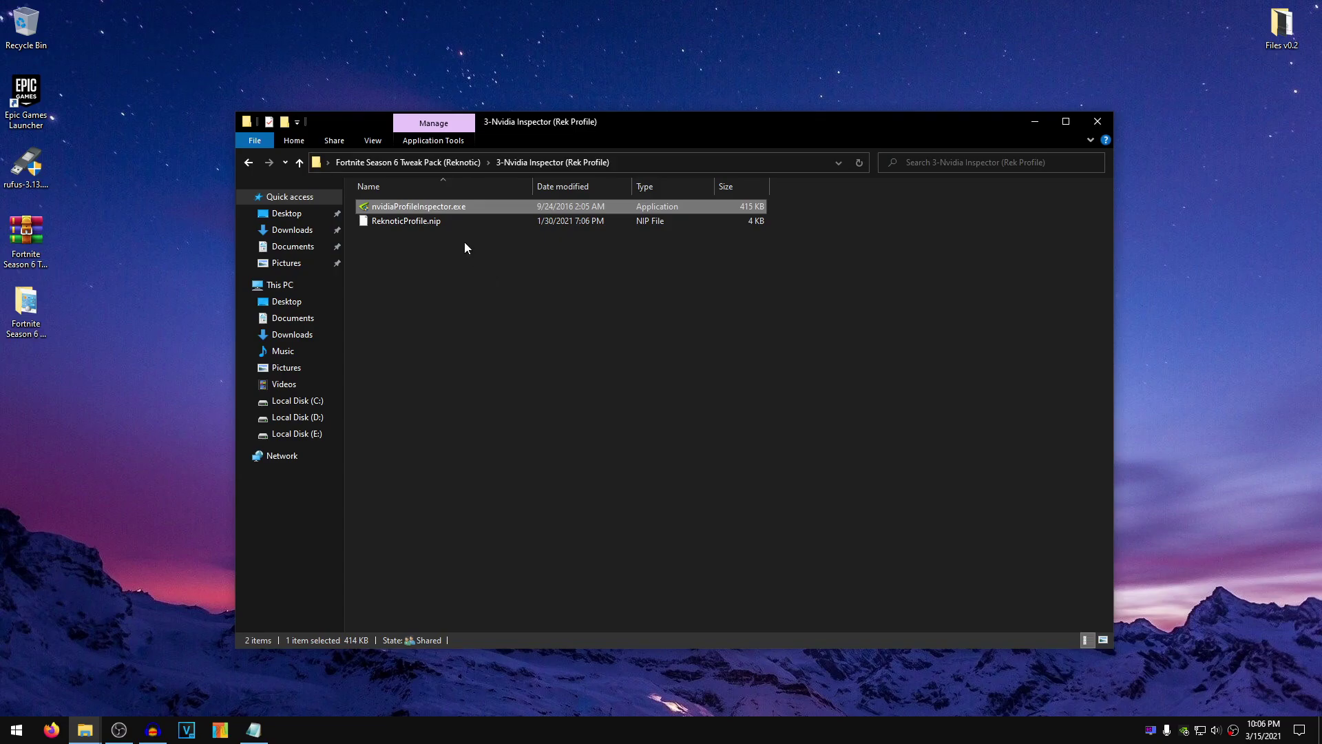
- Go back to the tweak pack's main folder, open 4-Batch Tweaks and select Delete FortniteGame Folder.bat
key("BackSpace")
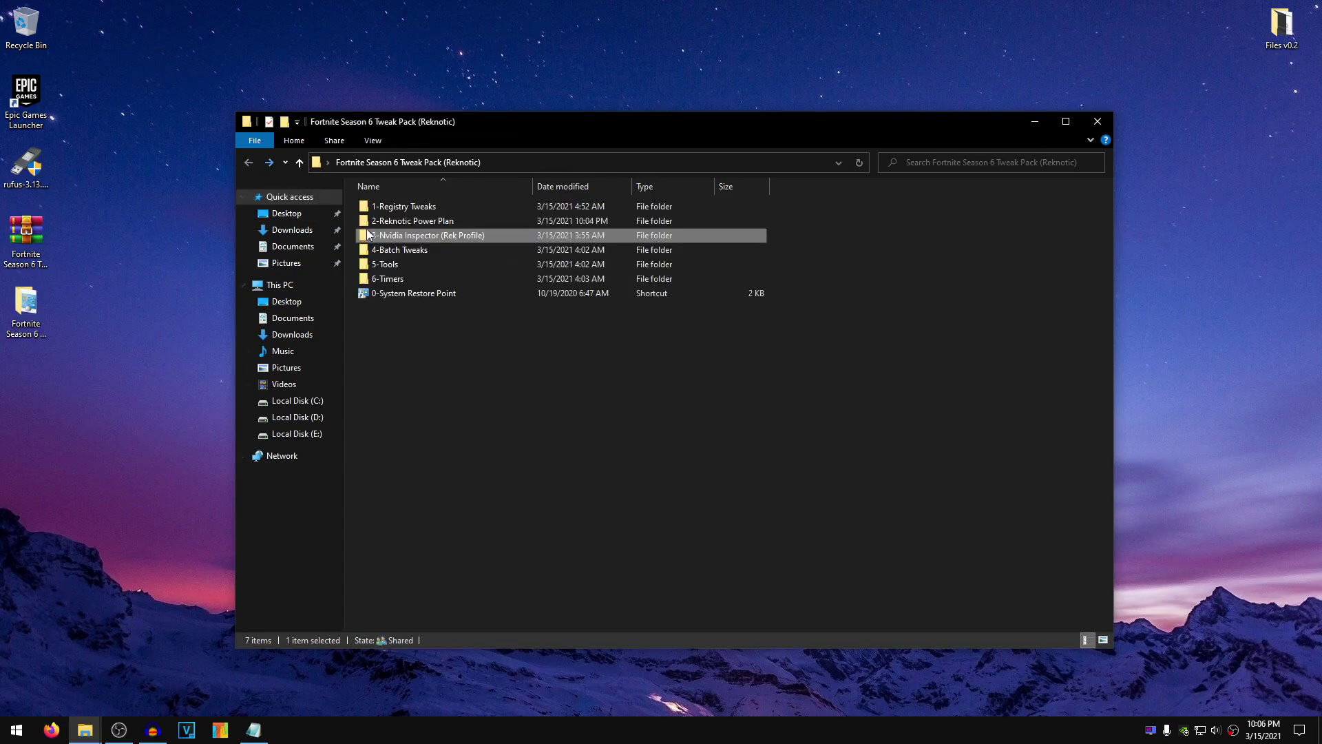
left_click(438, 249)
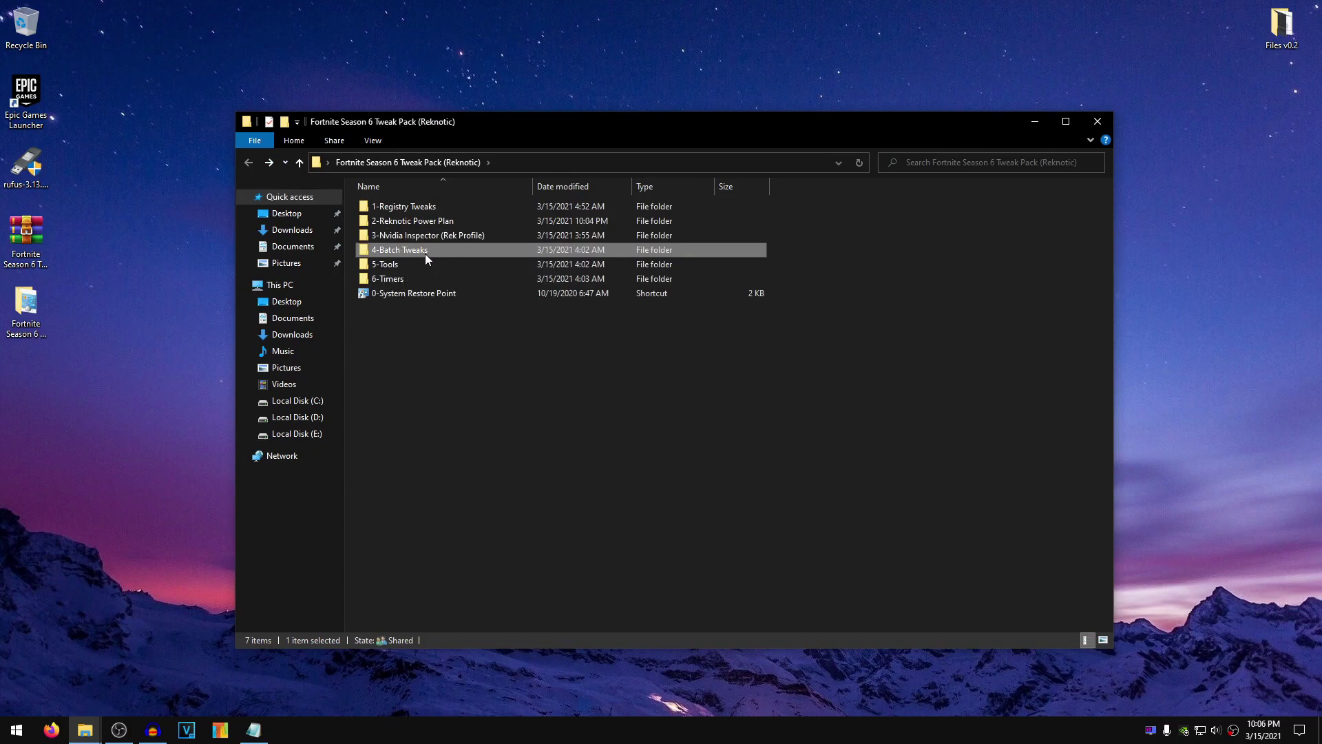
double_click(424, 253)
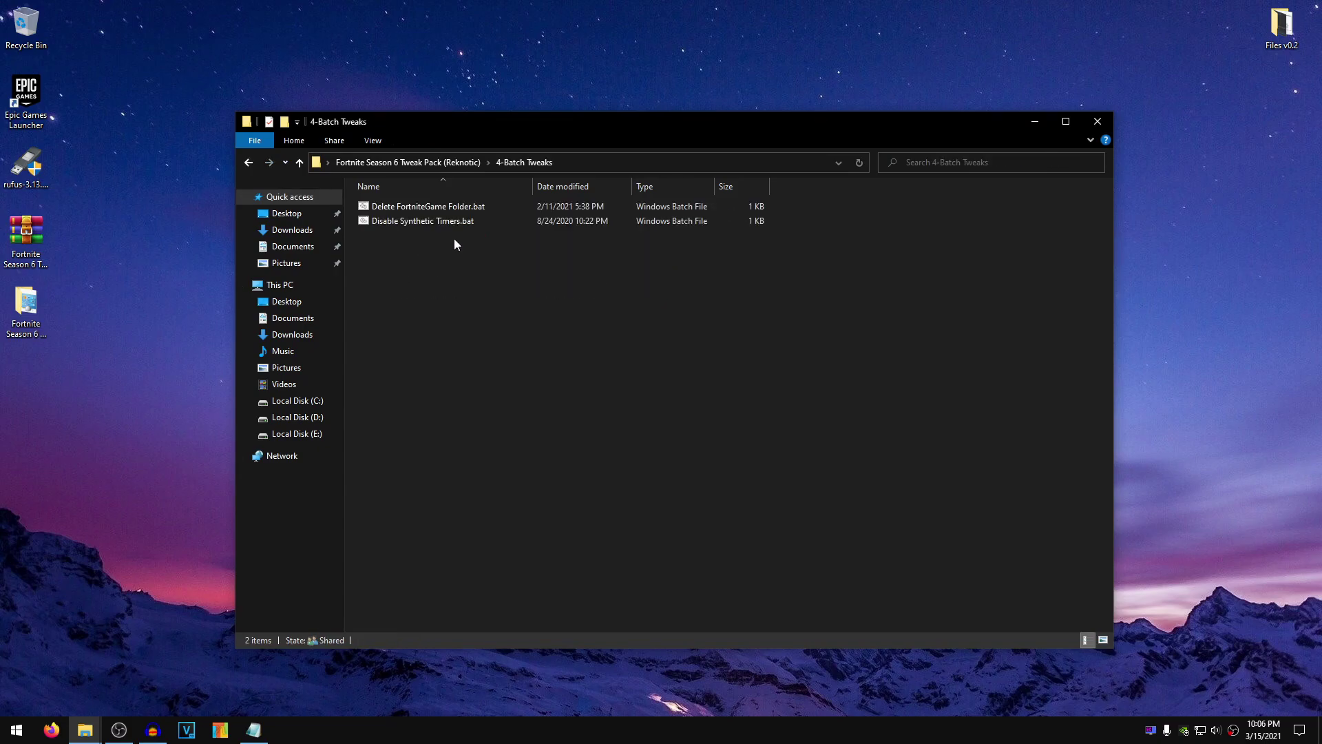
left_click(457, 213)
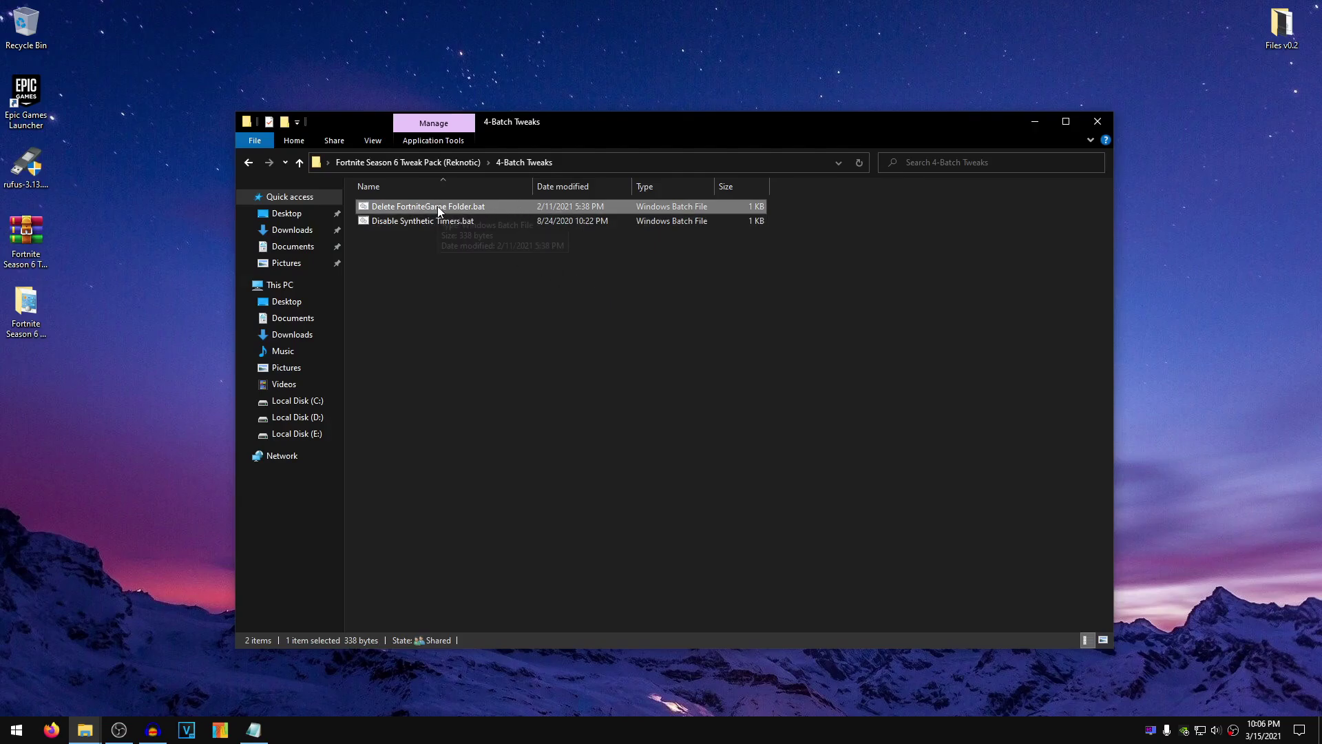
- Run Delete FortniteGame Folder.bat with administrator rights and confirm deleting the FortniteGame folder
right_click(460, 208)
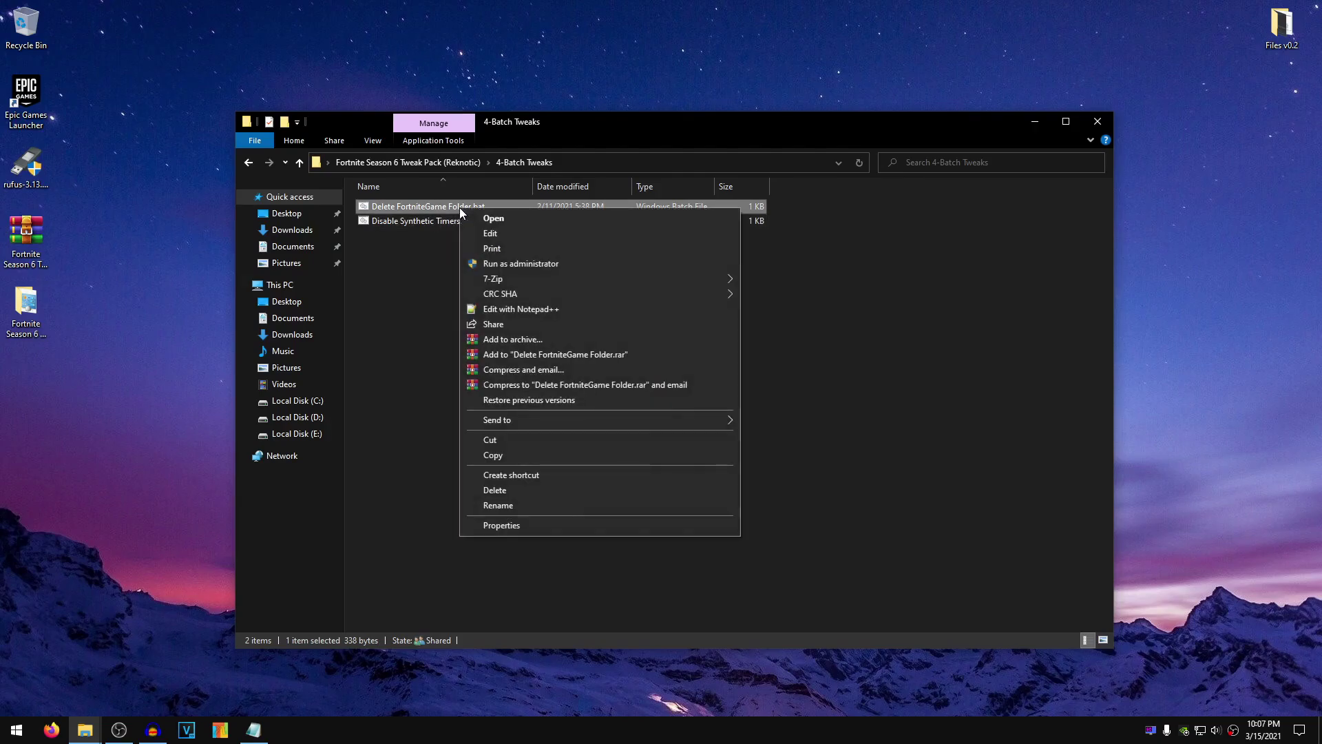
left_click(537, 263)
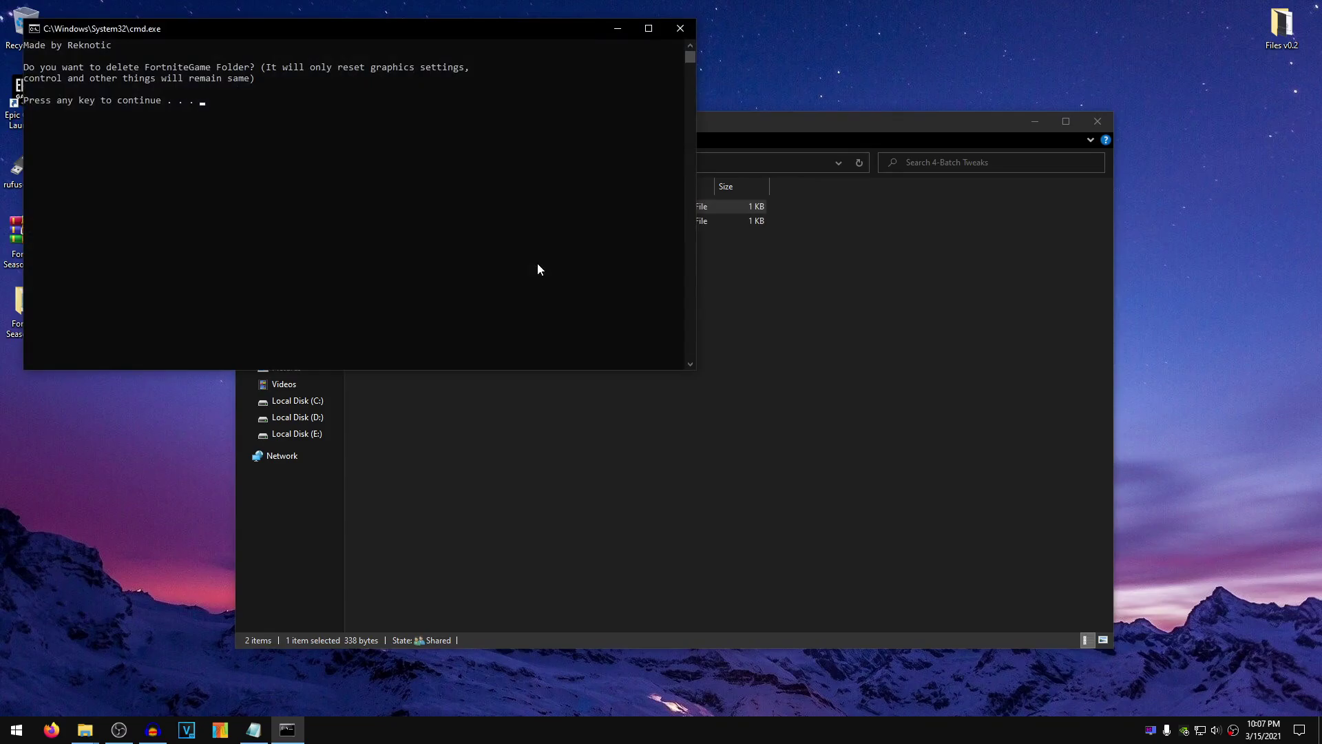
key("Return")
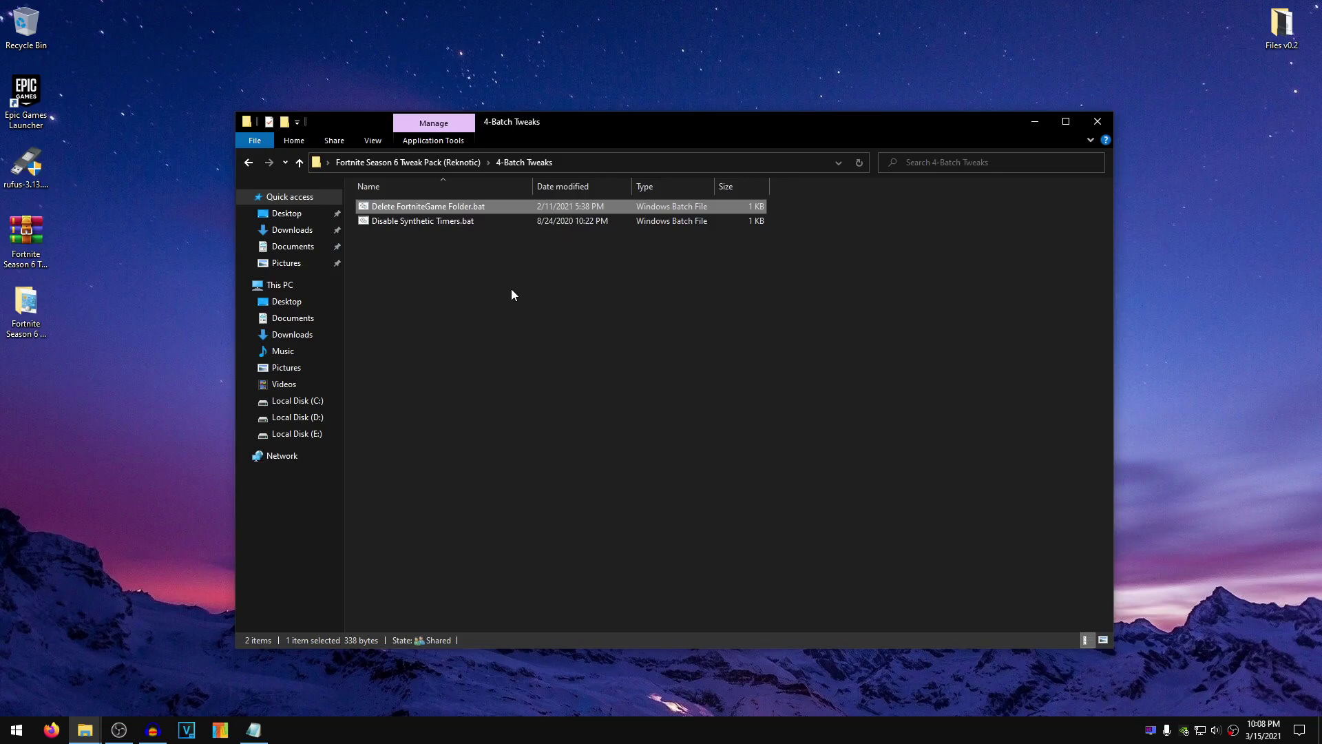
- Open the Windows Startup folder with the Run command shell:startup and place its window beside the 4-Batch Tweaks files
key("super+r")
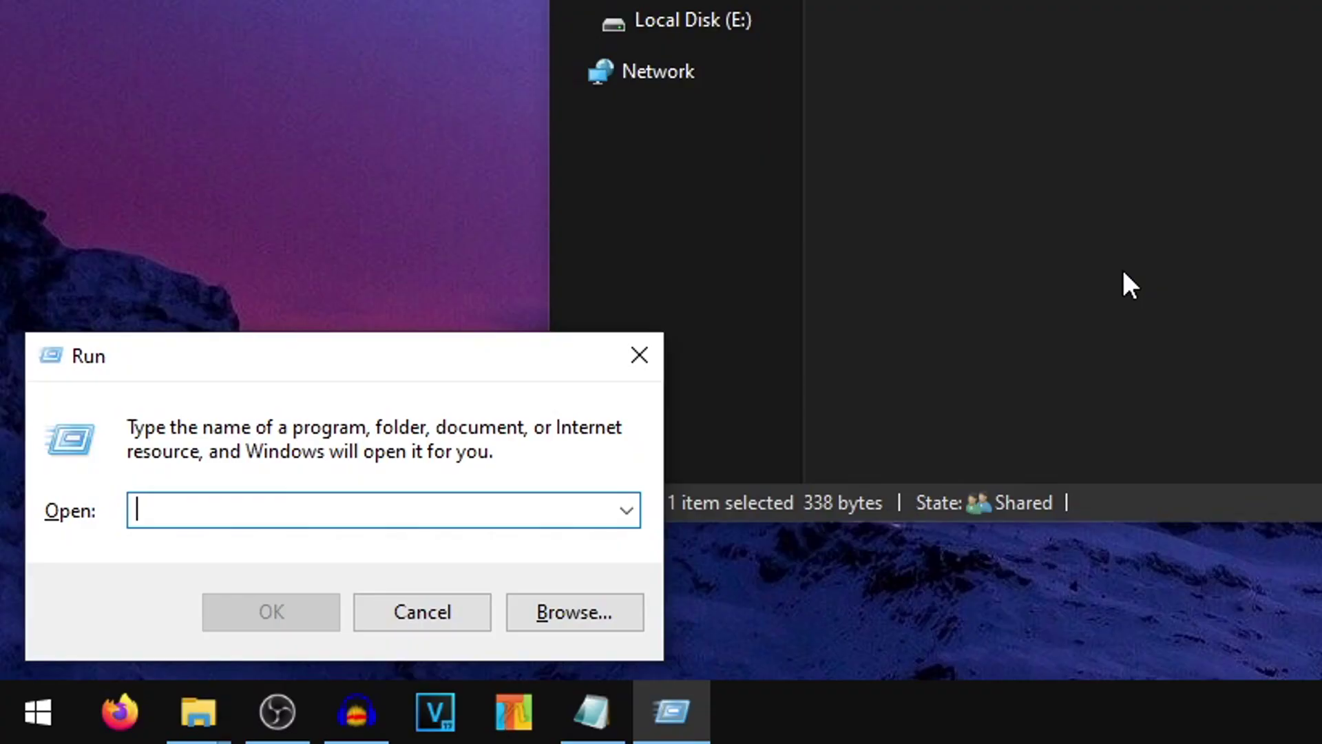
type("shell")
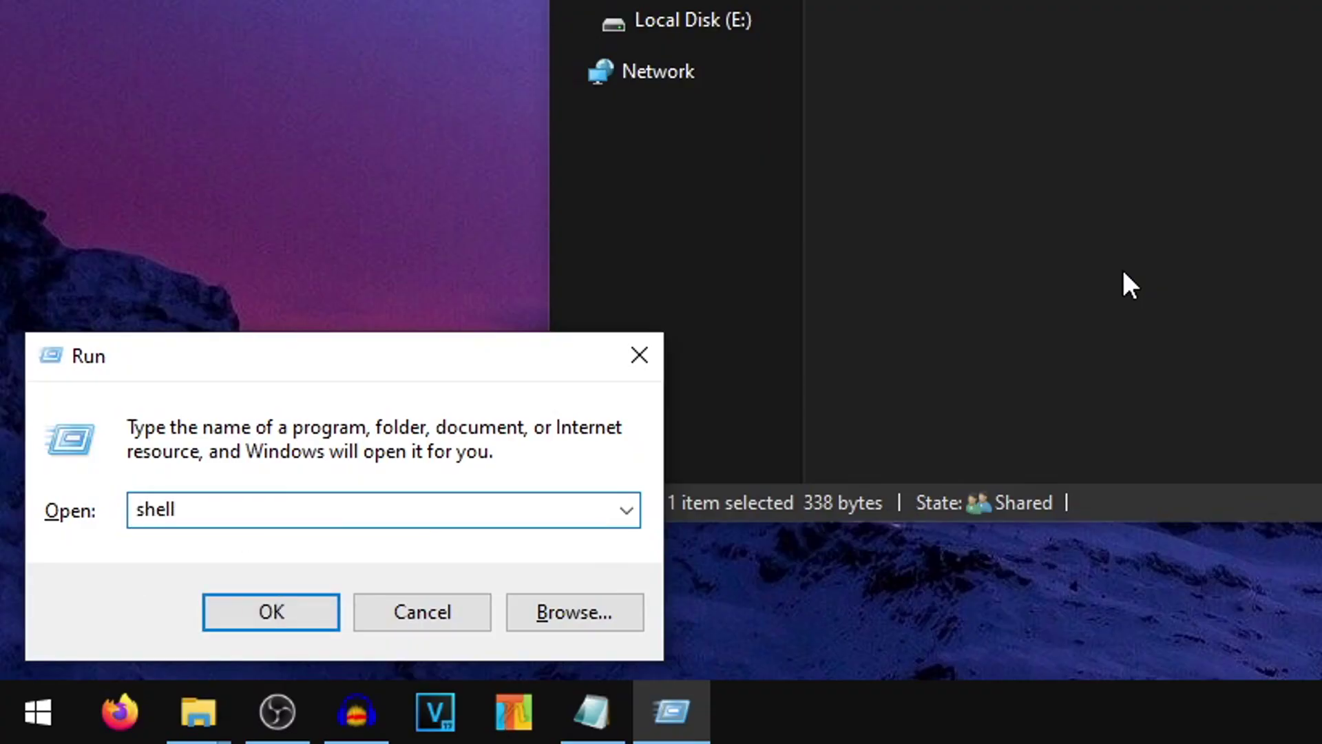
type(":startup")
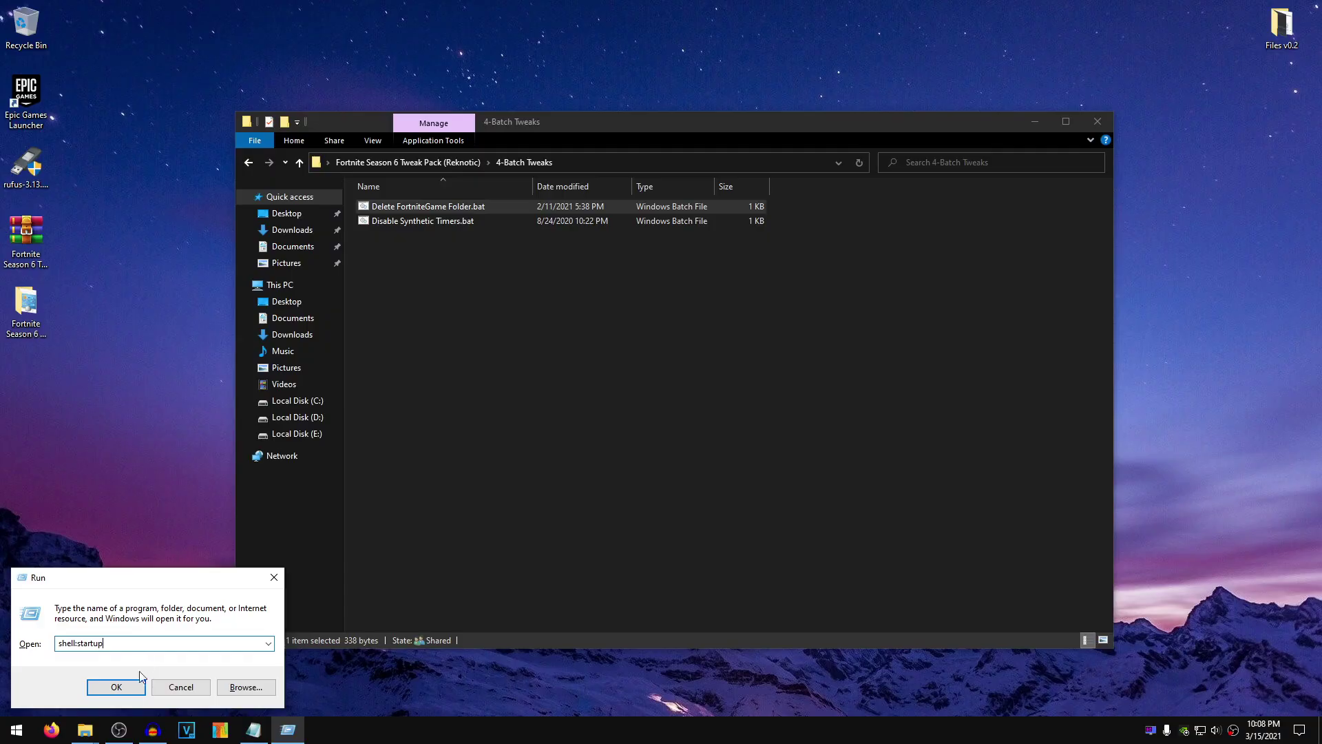
left_click(136, 686)
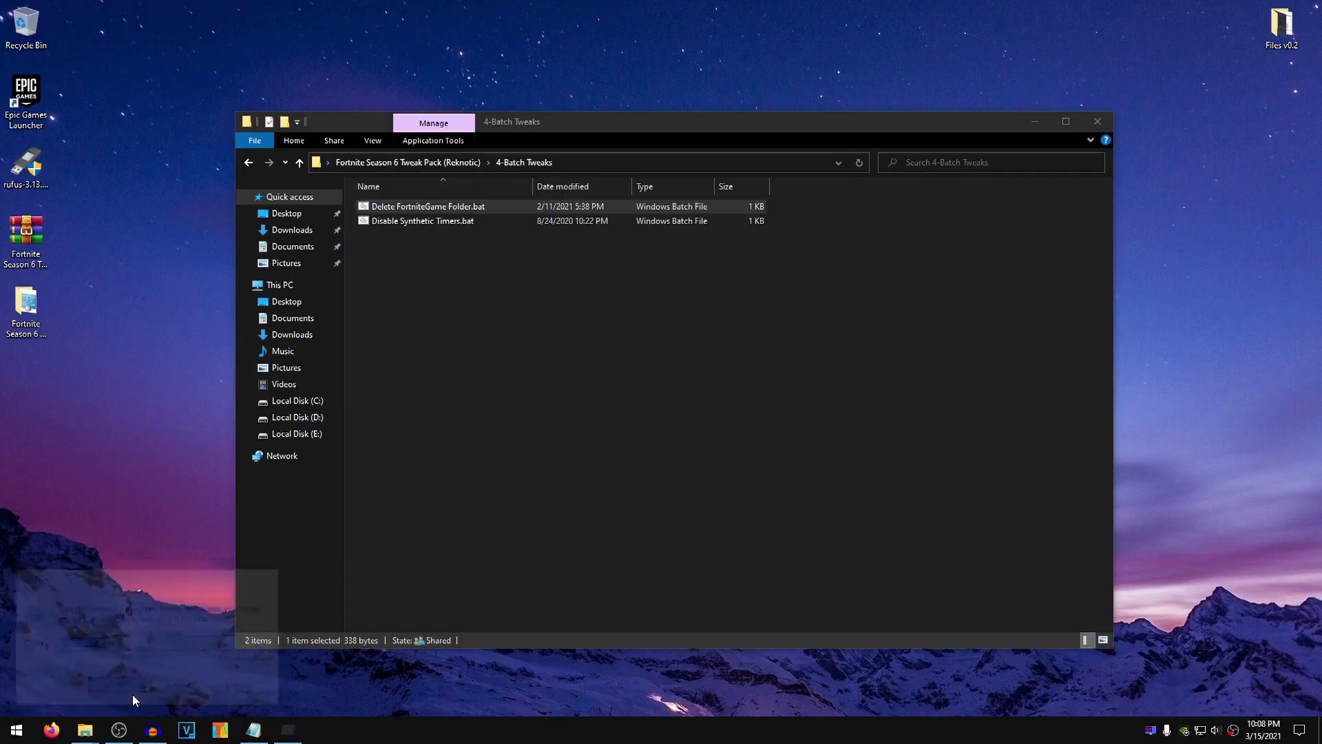
left_click_drag(498, 163, 728, 161)
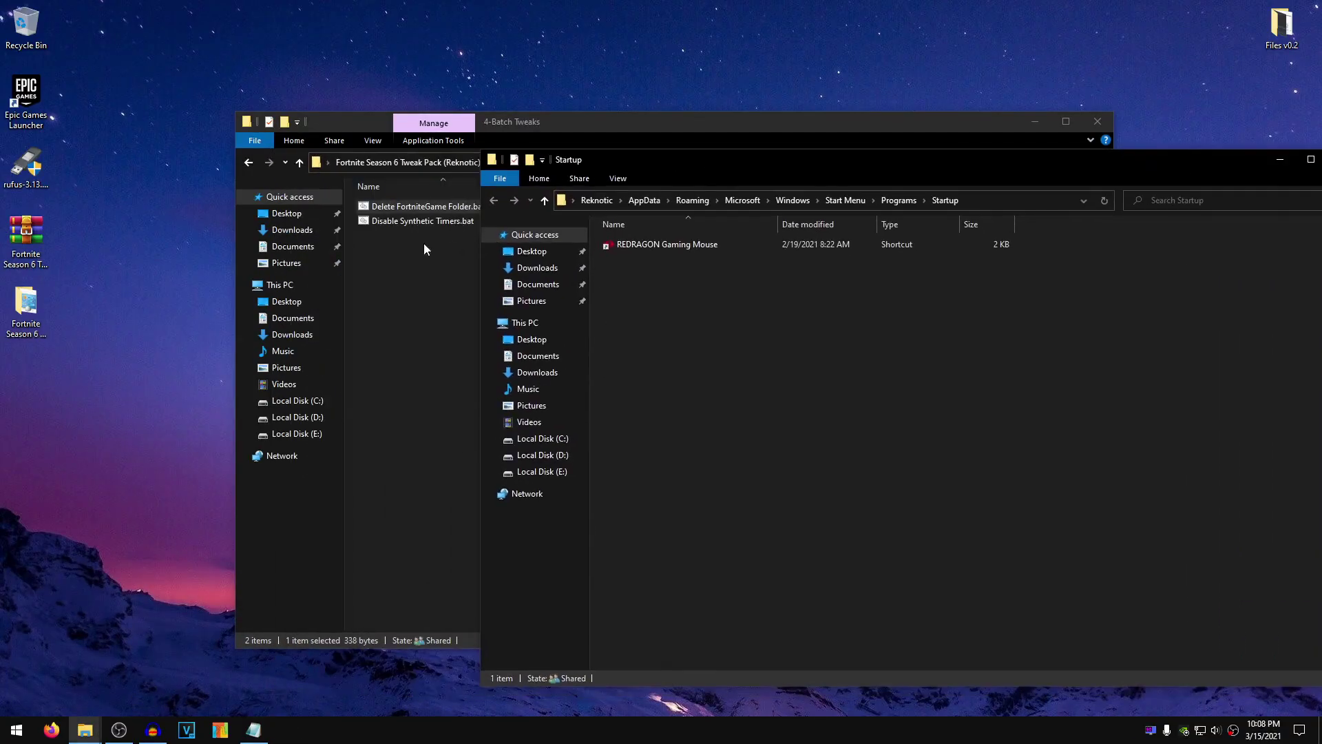
- Copy Delete FortniteGame Folder.bat from 4-Batch Tweaks into the Startup folder, then close the Startup window
right_click(404, 206)
left_click(457, 452)
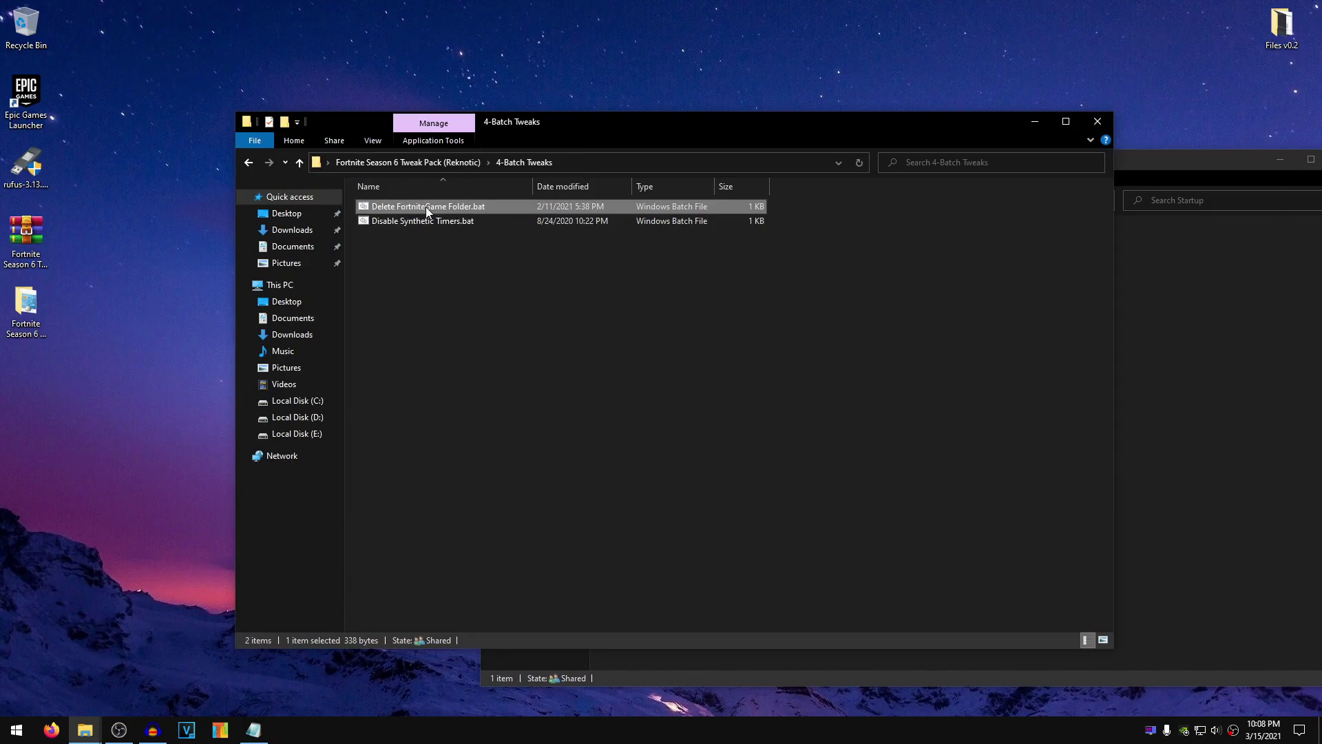
left_click(1266, 370)
right_click(767, 311)
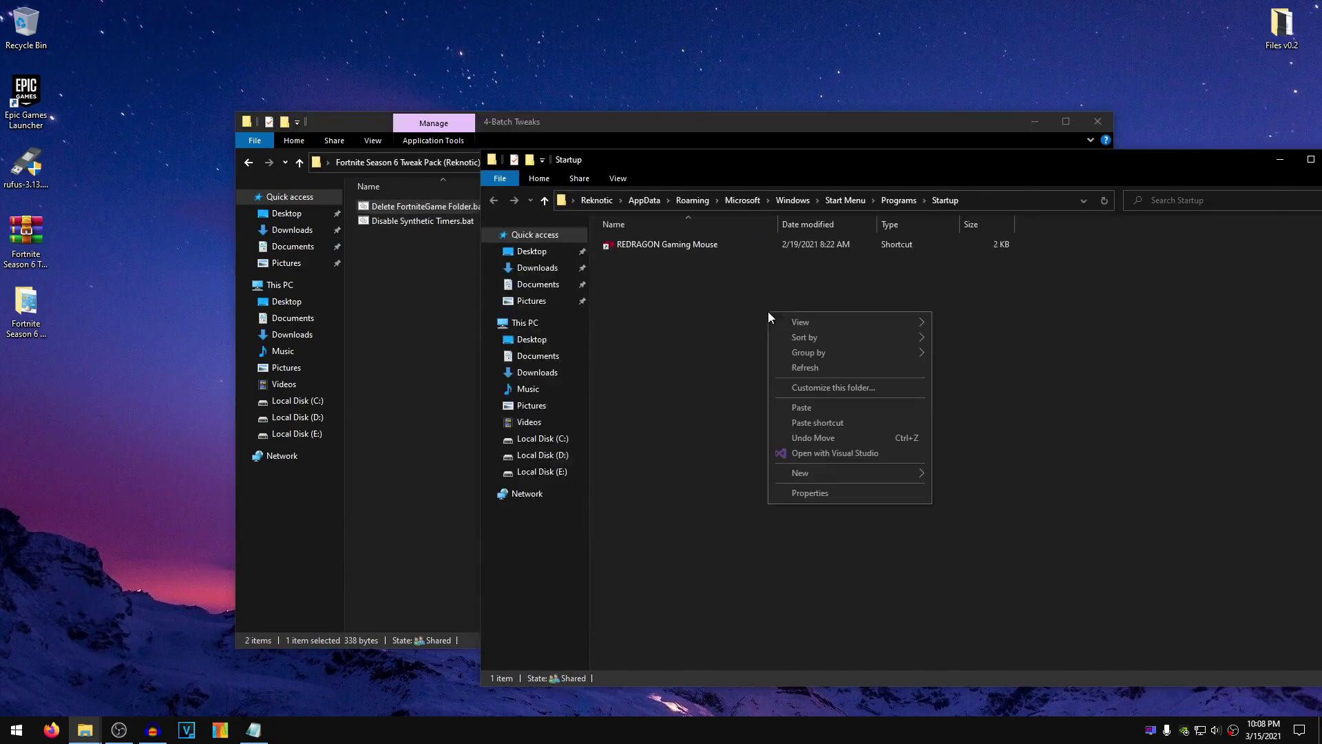
left_click(812, 407)
left_click_drag(741, 159, 515, 136)
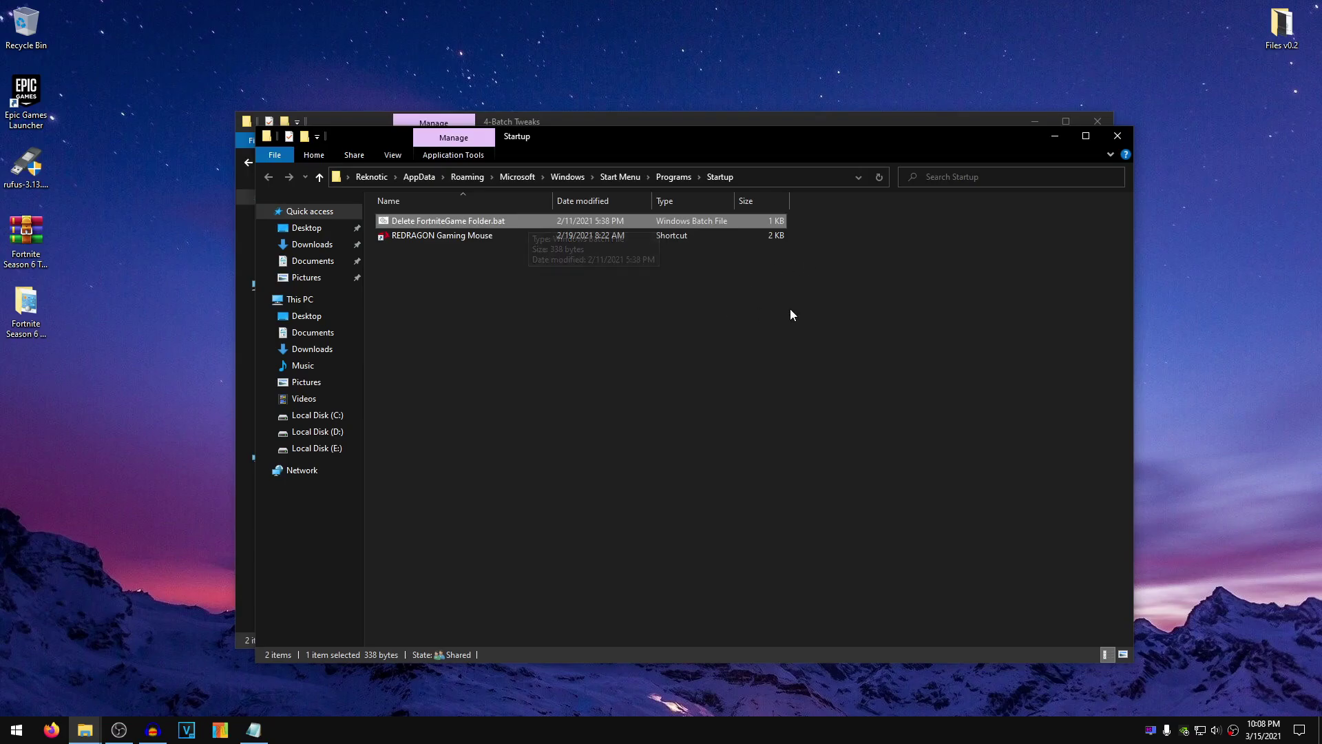
key("alt+F4")
- Run Disable Synthetic Timers.bat from the 4-Batch Tweaks folder with administrator rights
left_click(451, 221)
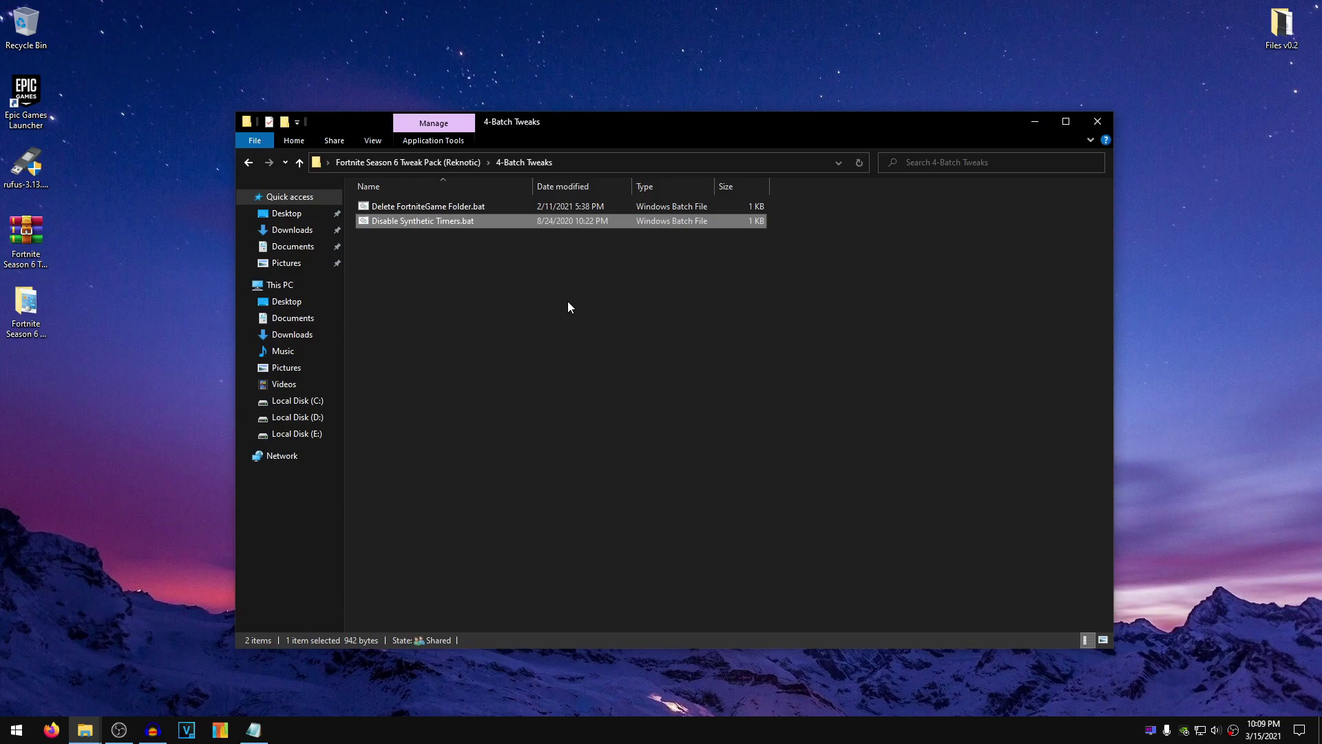
right_click(443, 220)
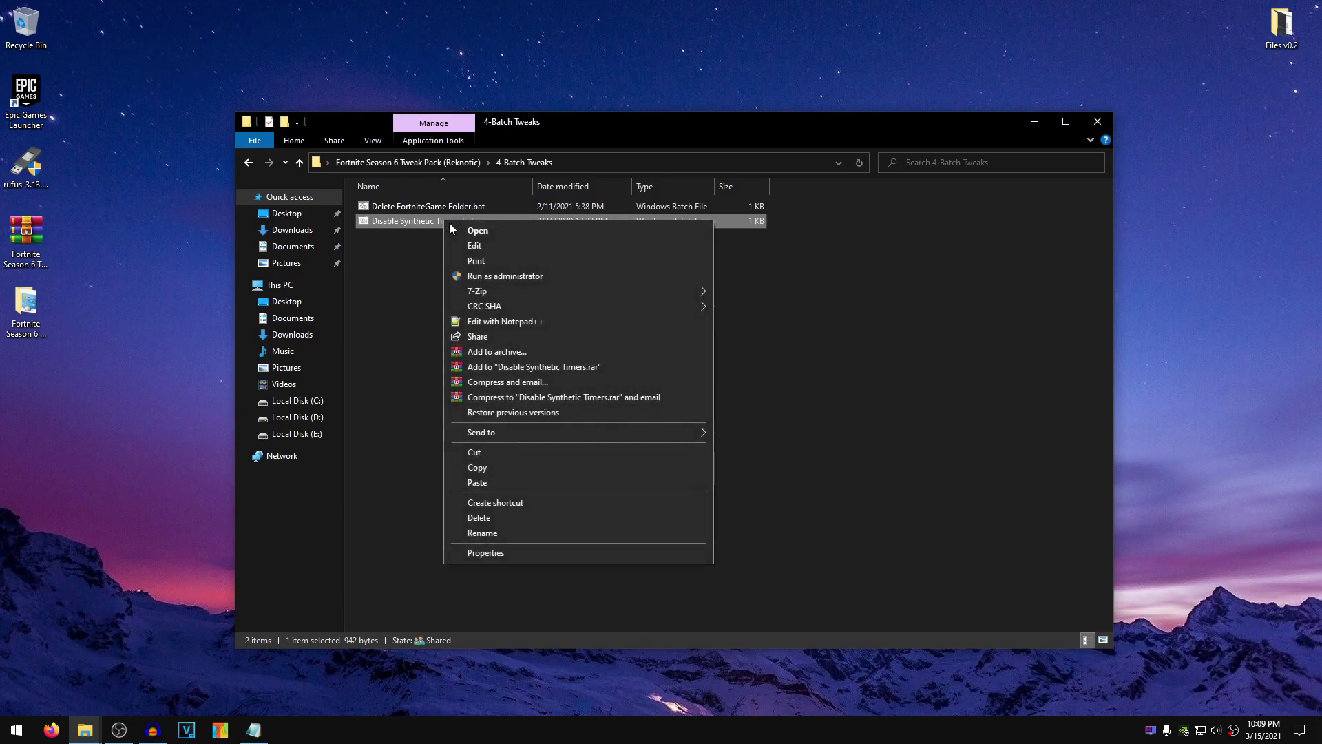
left_click(544, 274)
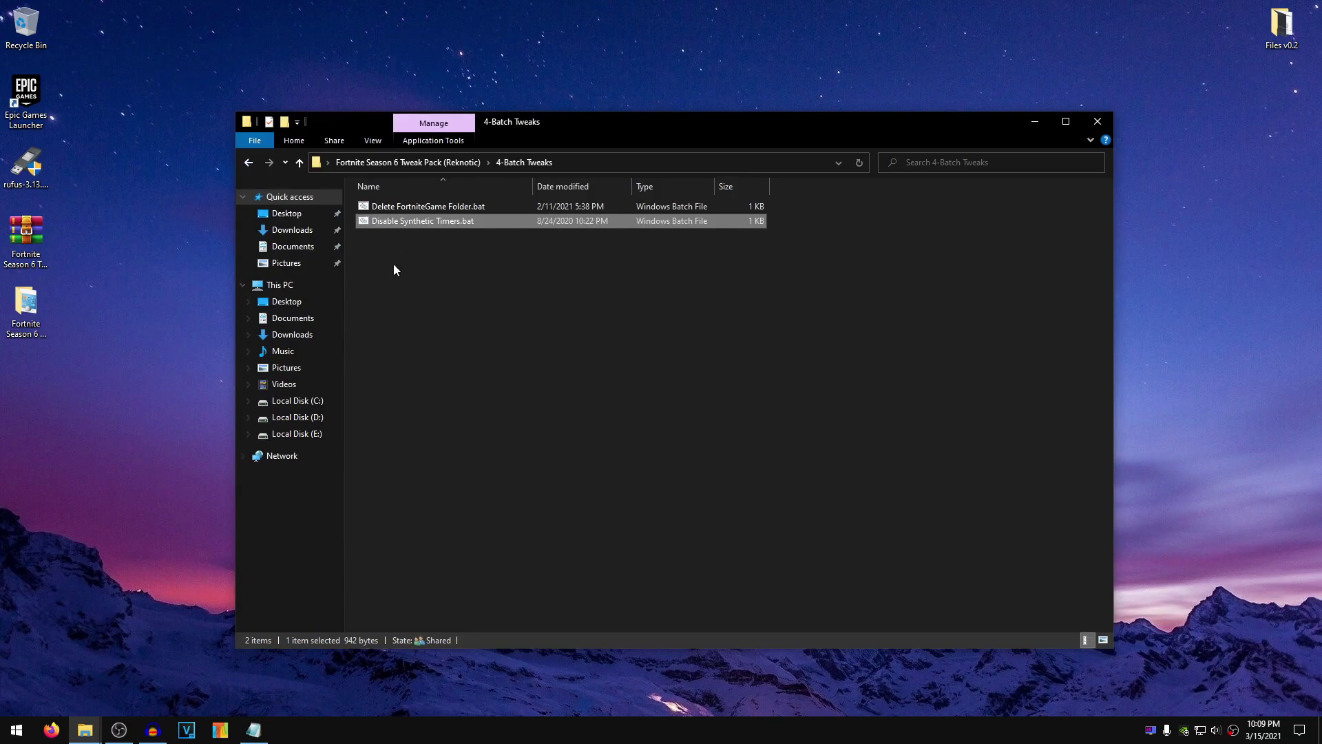
- Go back to the tweak pack's main folder, open 5-Tools and launch Autoruns.exe with administrator rights
left_click(249, 163)
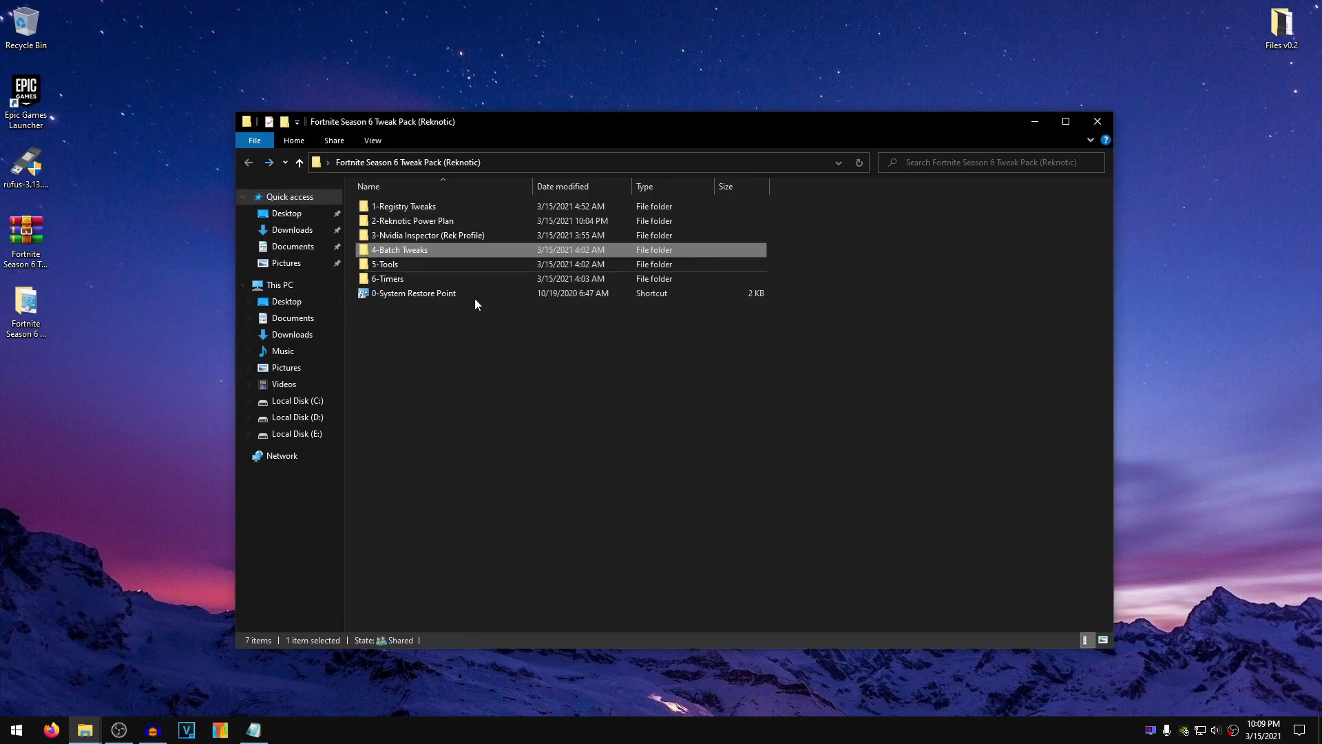
left_click(396, 266)
double_click(395, 265)
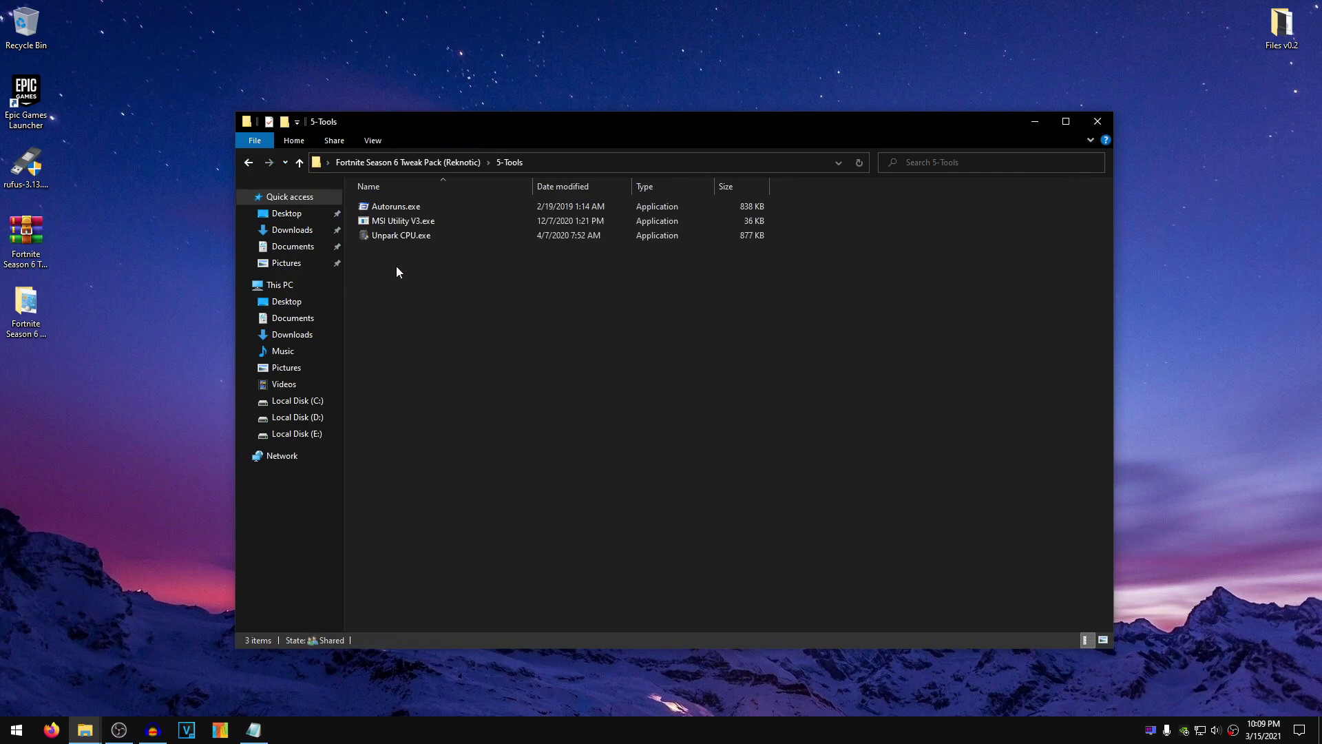
right_click(404, 208)
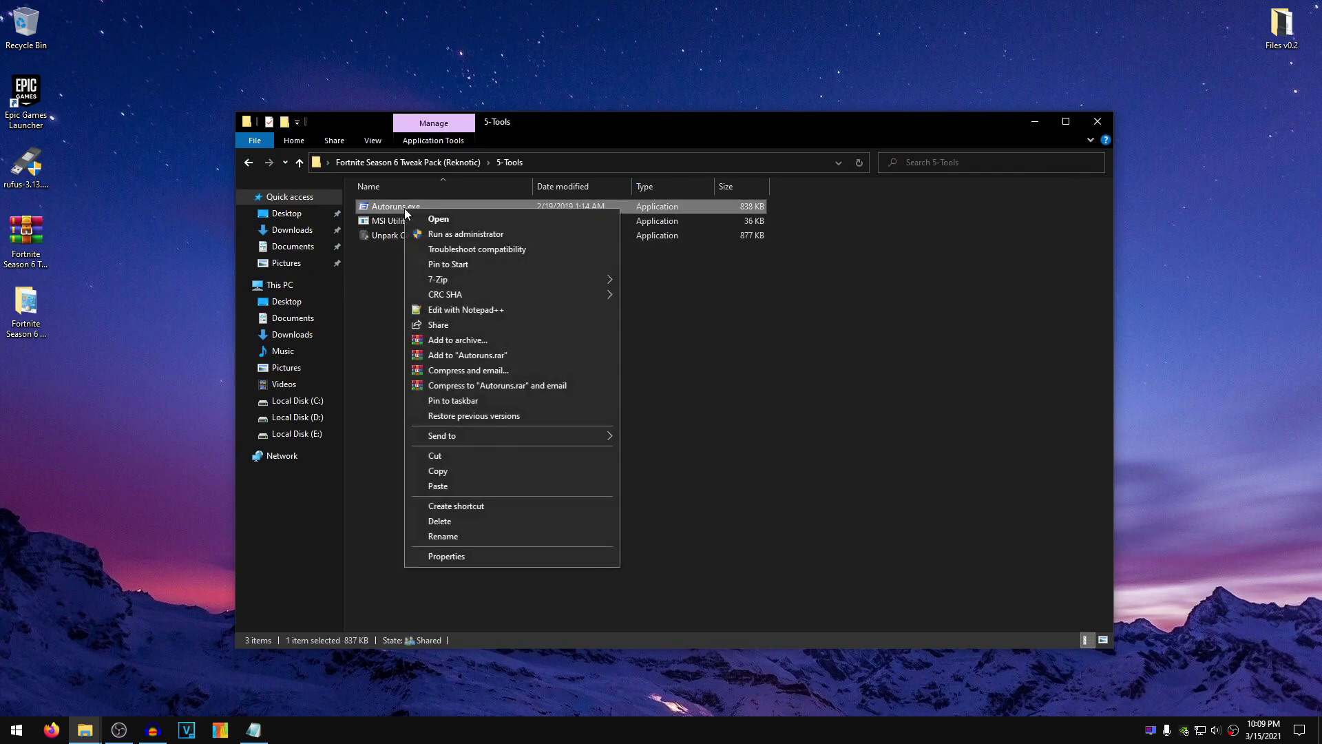
left_click(444, 234)
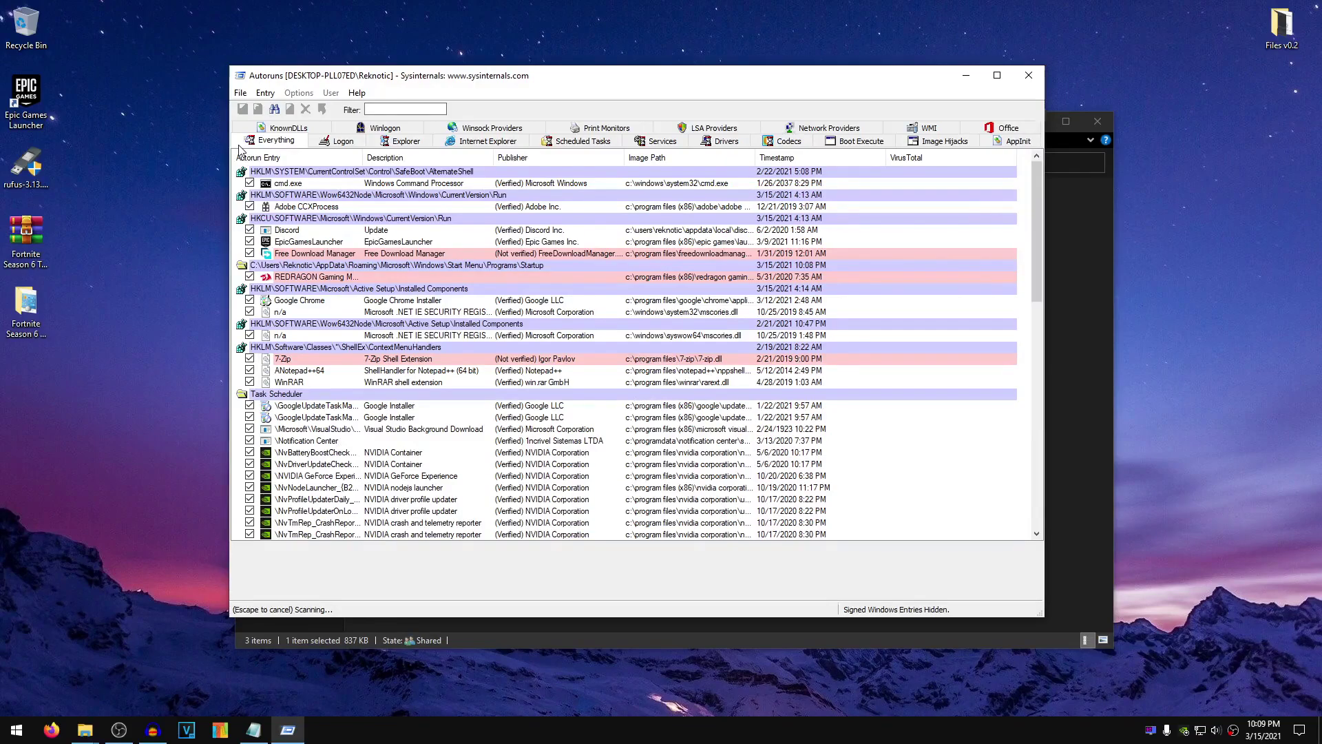
- Disable the Google Chrome, Free Download Manager, EpicGamesLauncher, Discord and Adobe CCXProcess logon entries in Autoruns
left_click(338, 140)
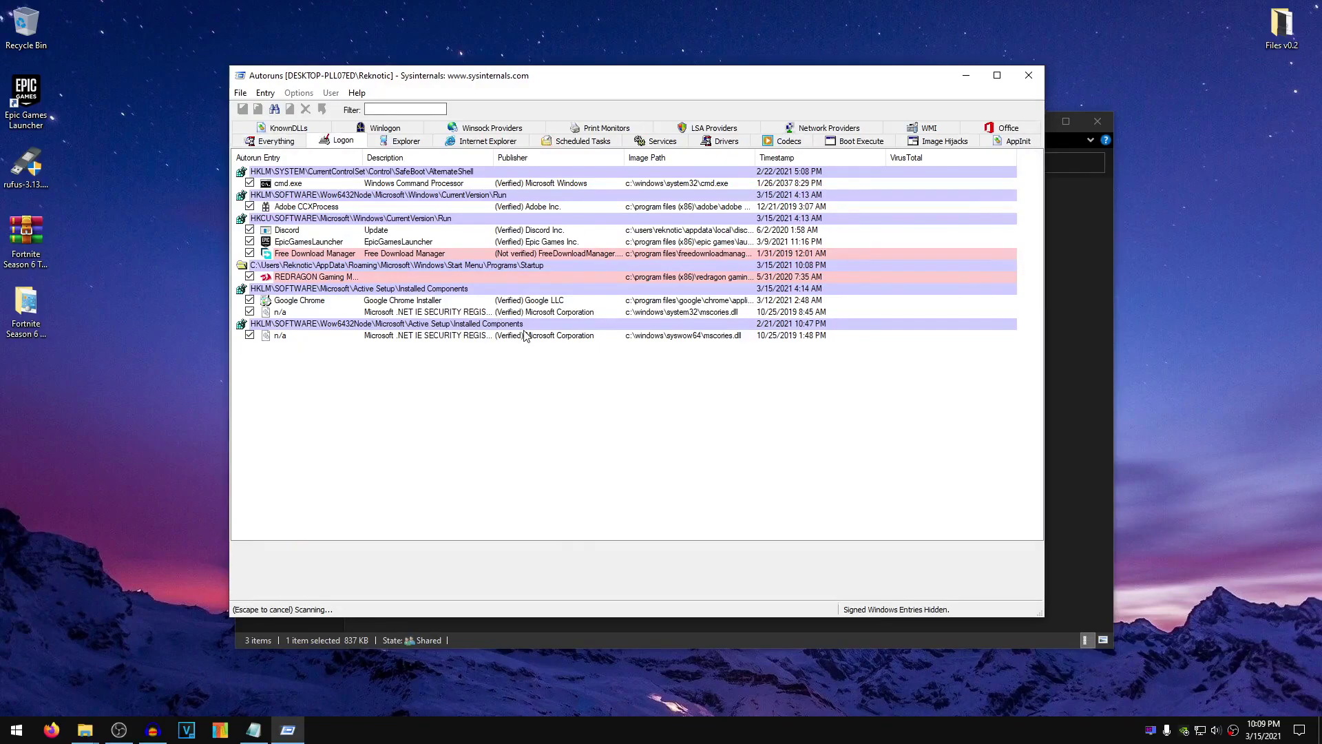
left_click(308, 300)
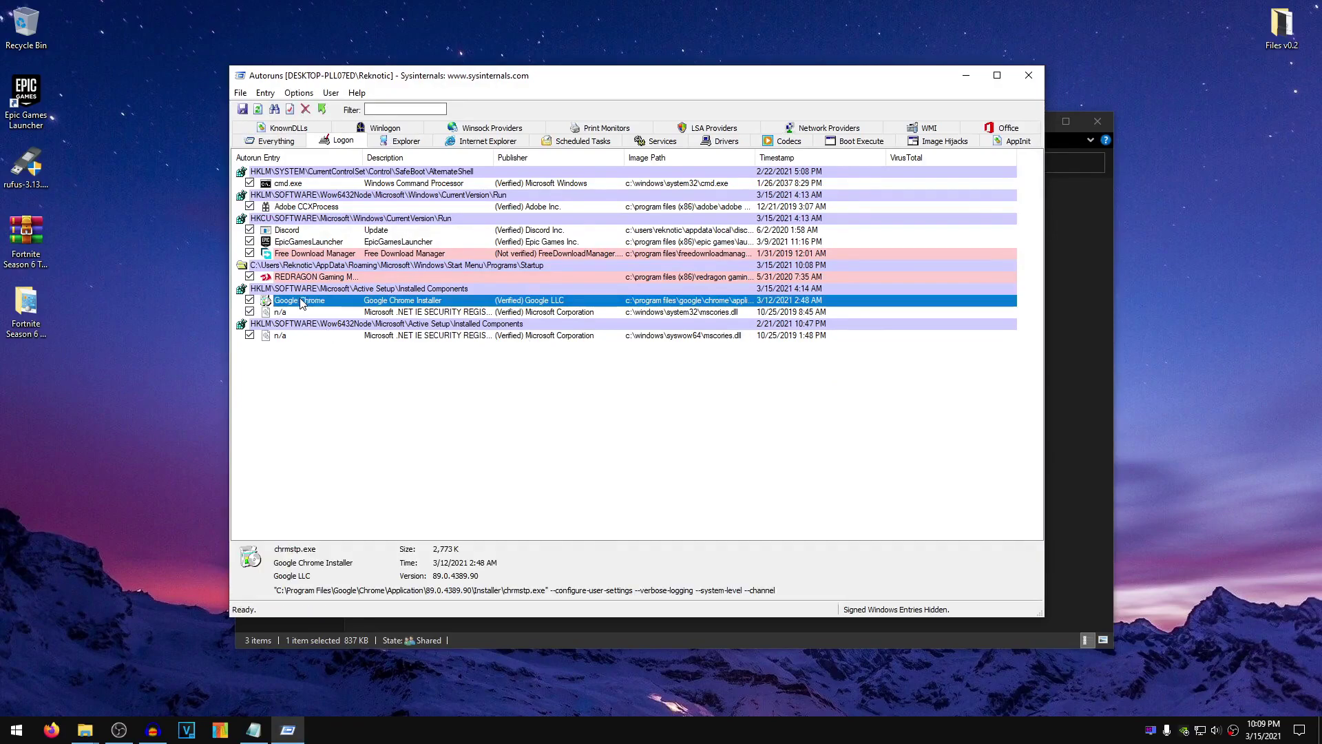
left_click(250, 301)
left_click(296, 254)
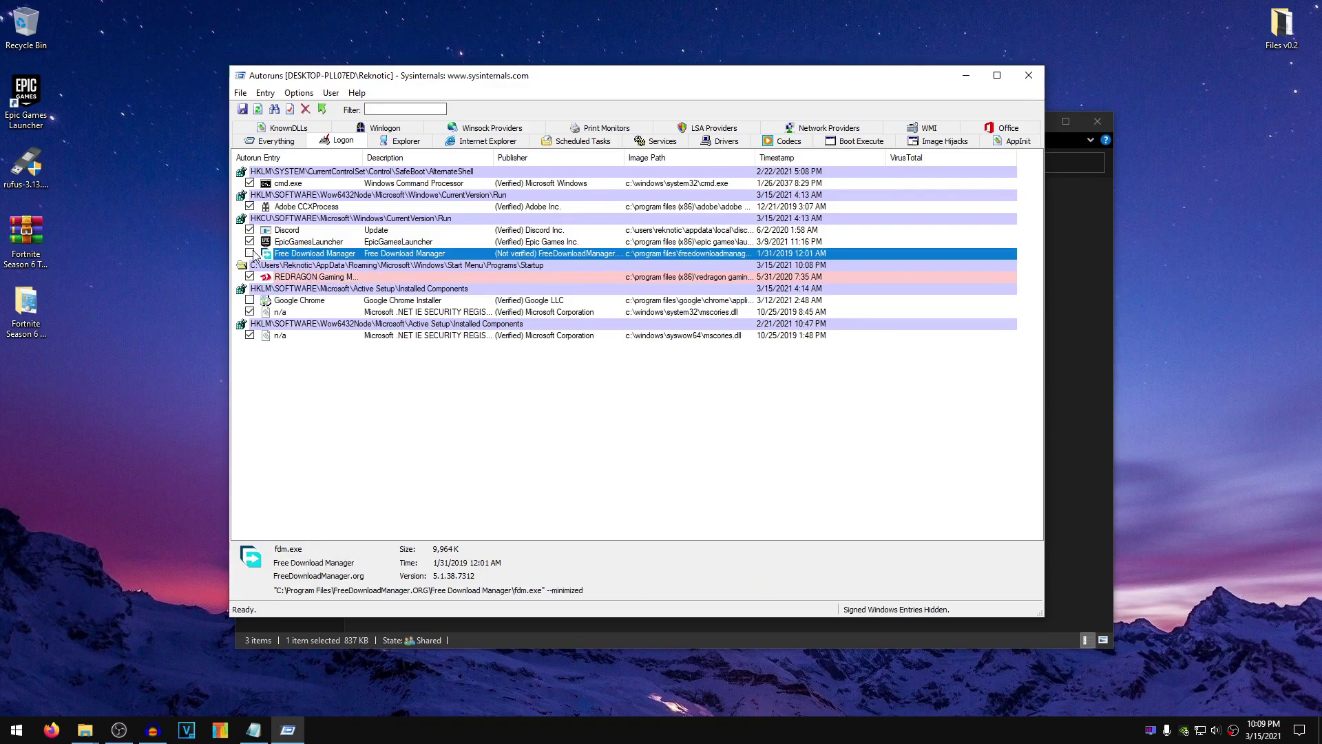
left_click(250, 241)
left_click(250, 229)
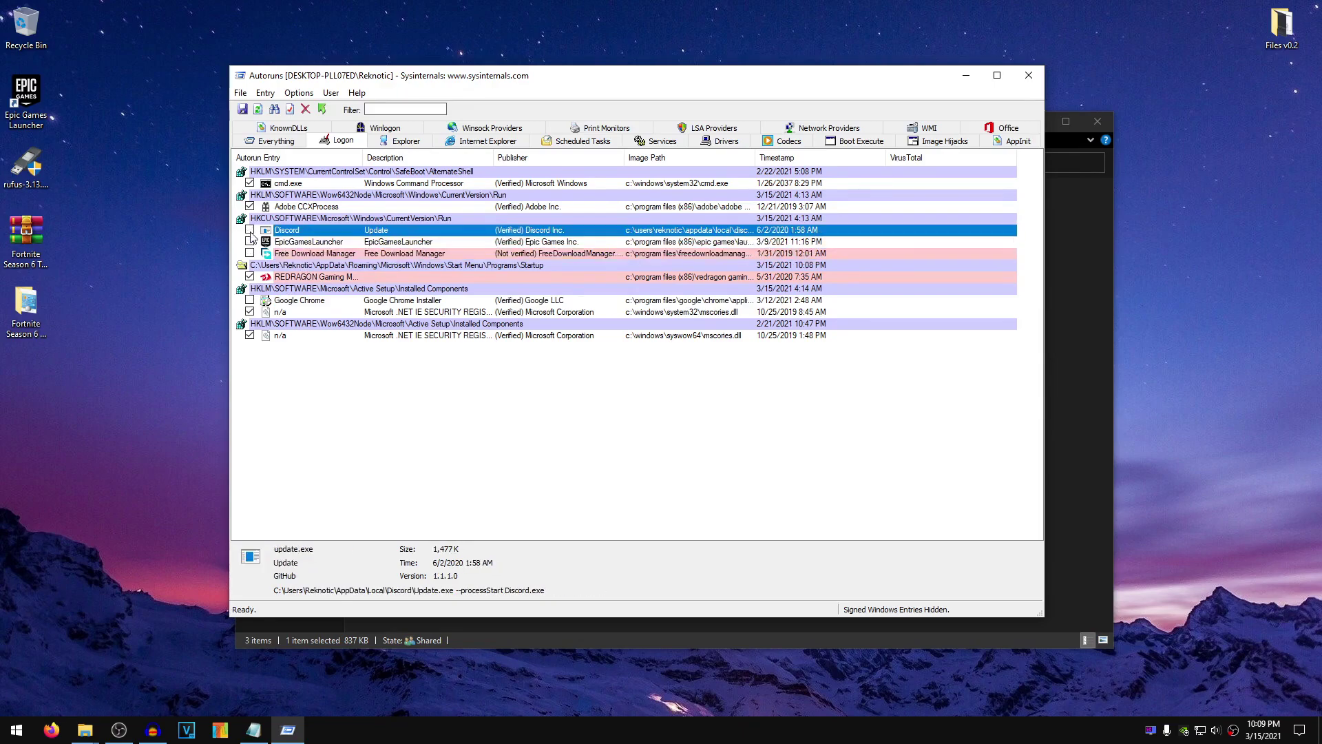
left_click(250, 206)
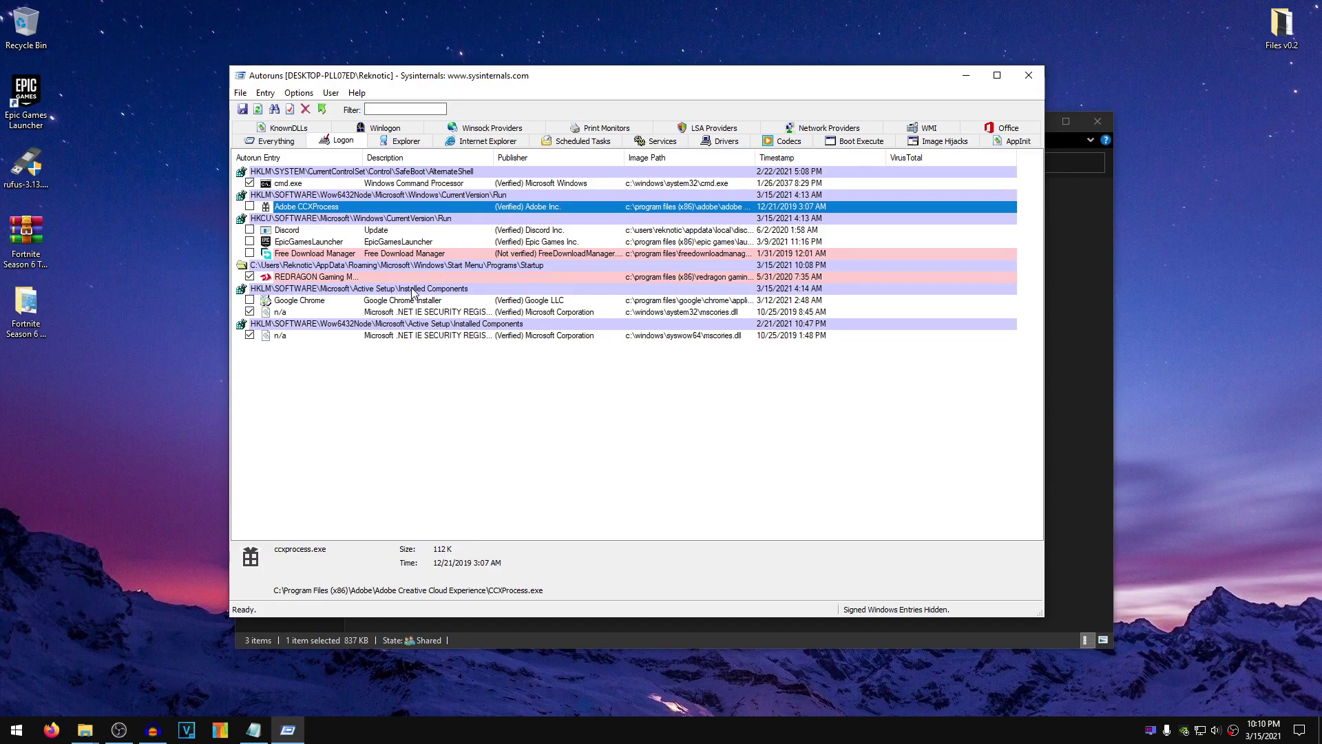
- Disable the scheduled tasks for both Google updaters, Visual Studio background download, Firefox Default Browser Agent, Notification Center and OneDrive Standalone
left_click(579, 141)
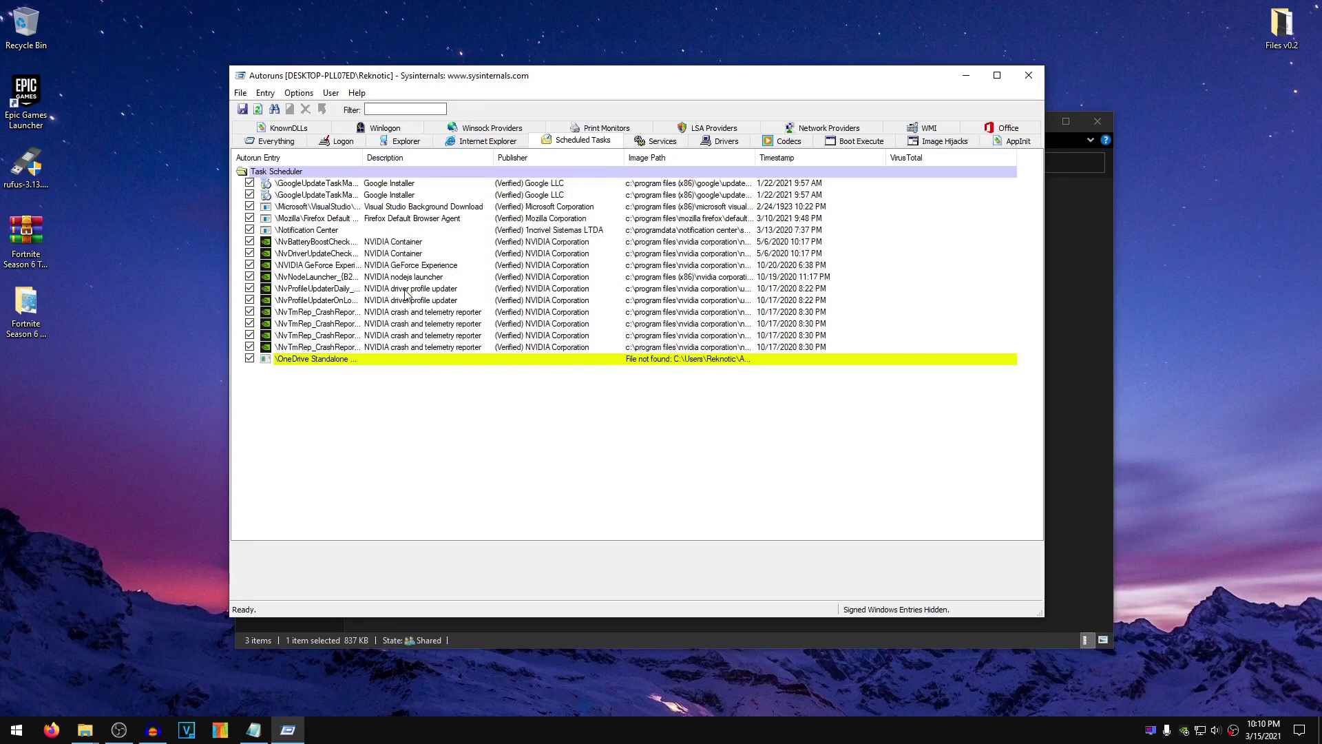
left_click(249, 183)
left_click(250, 195)
left_click(249, 207)
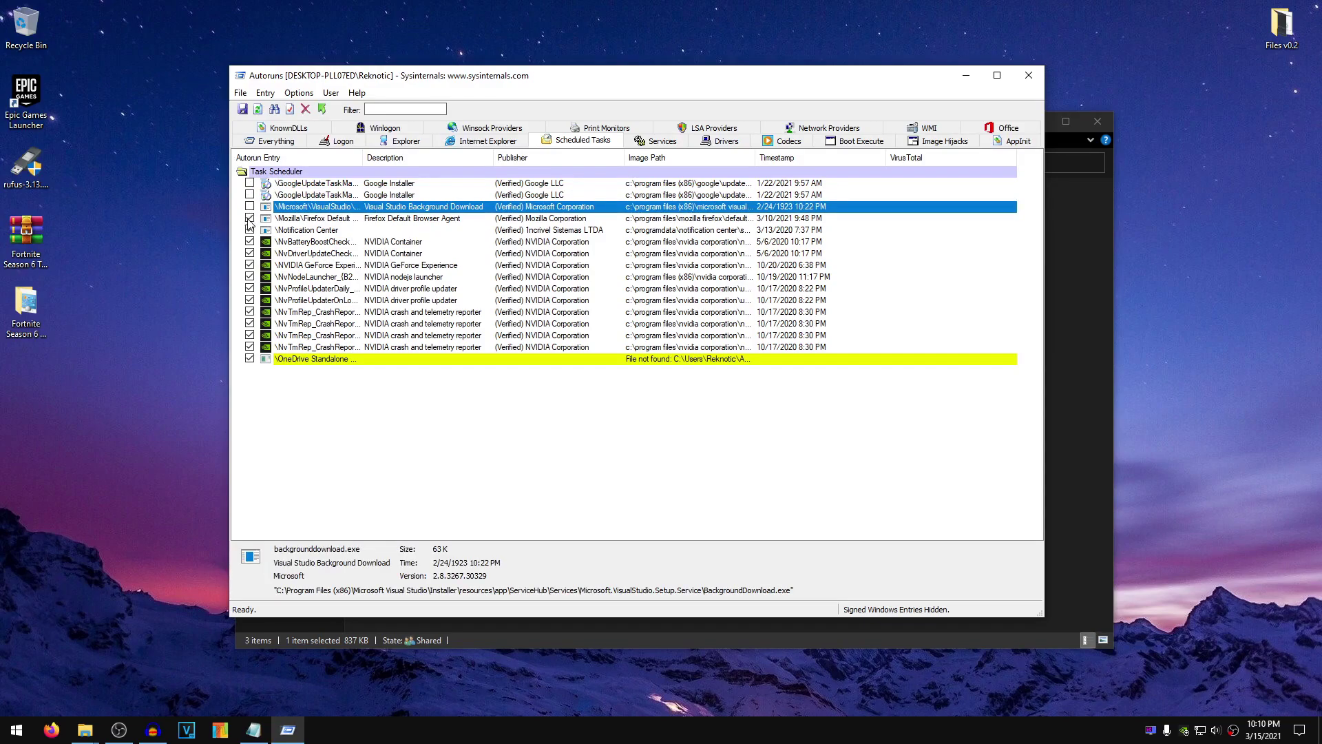
left_click(250, 218)
left_click(249, 230)
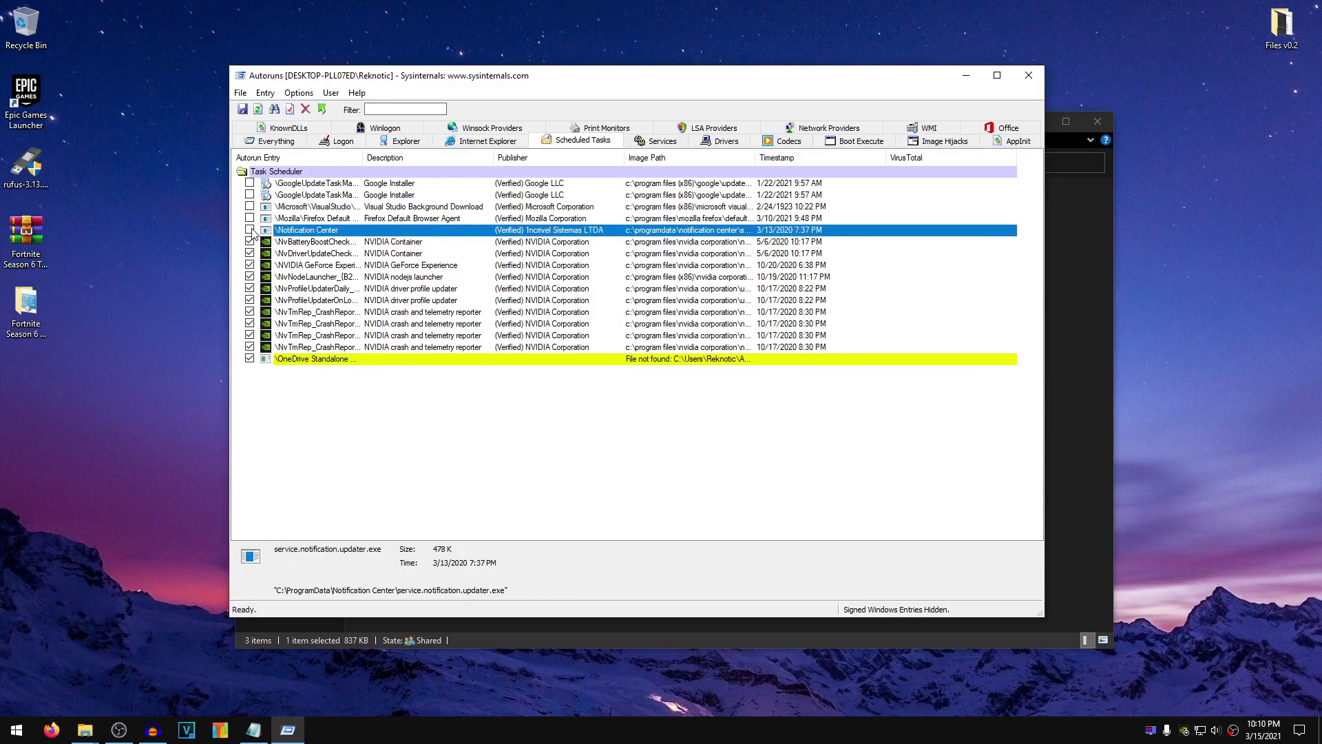
left_click(250, 359)
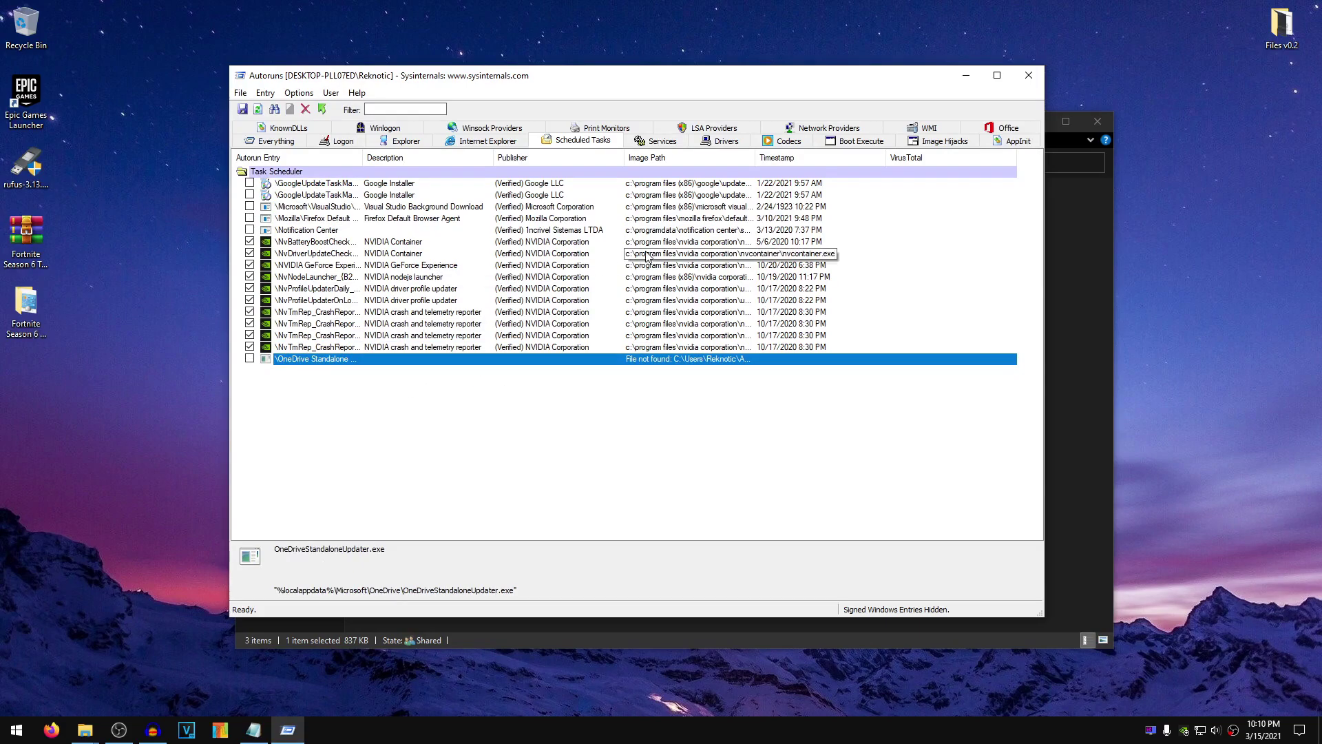
- Disable the Google Chrome Elevation service in Autoruns, then close the program
left_click(661, 141)
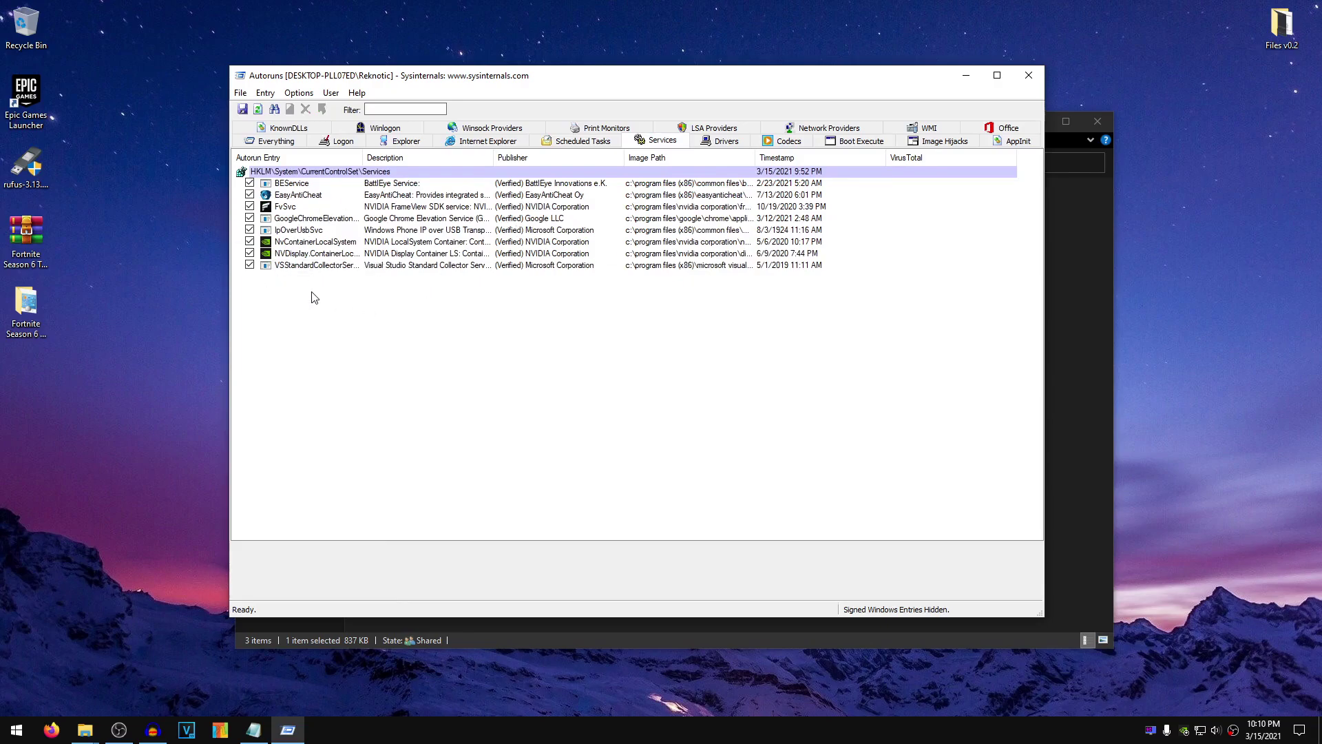
left_click(315, 219)
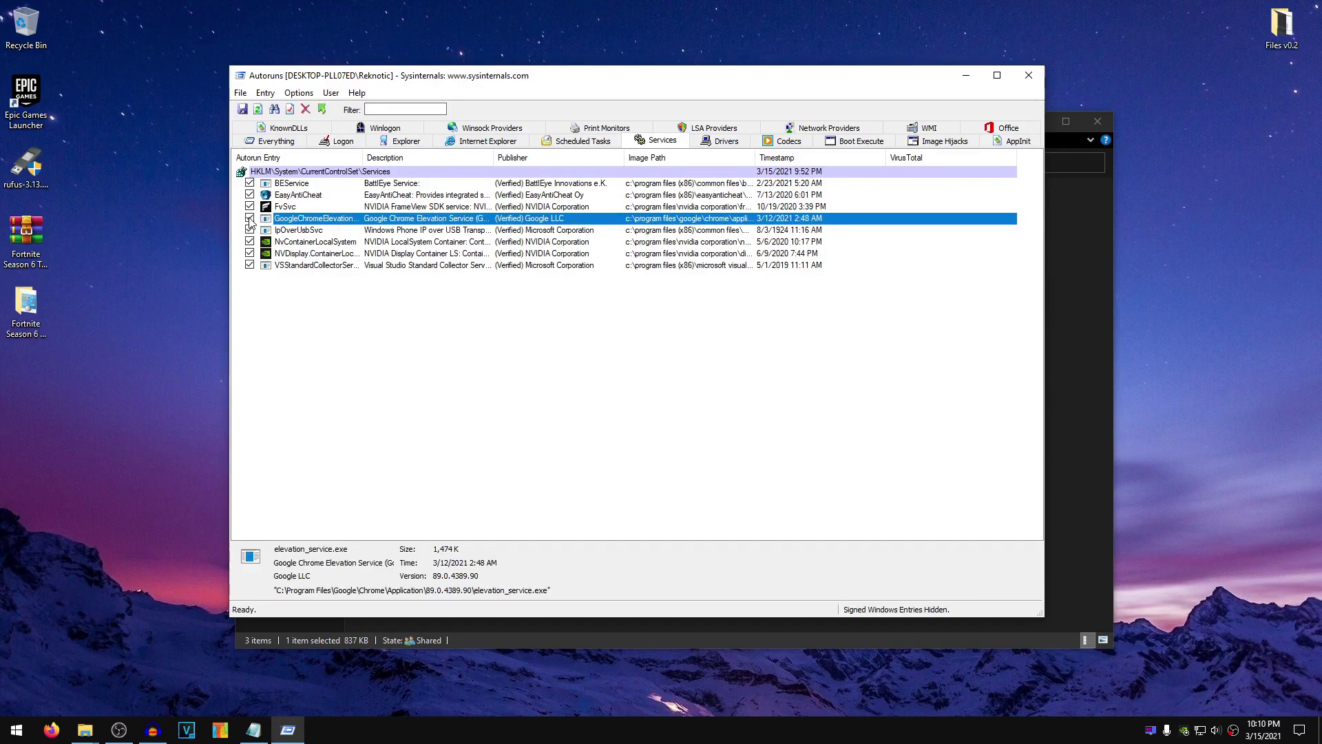
left_click(250, 219)
left_click(1029, 76)
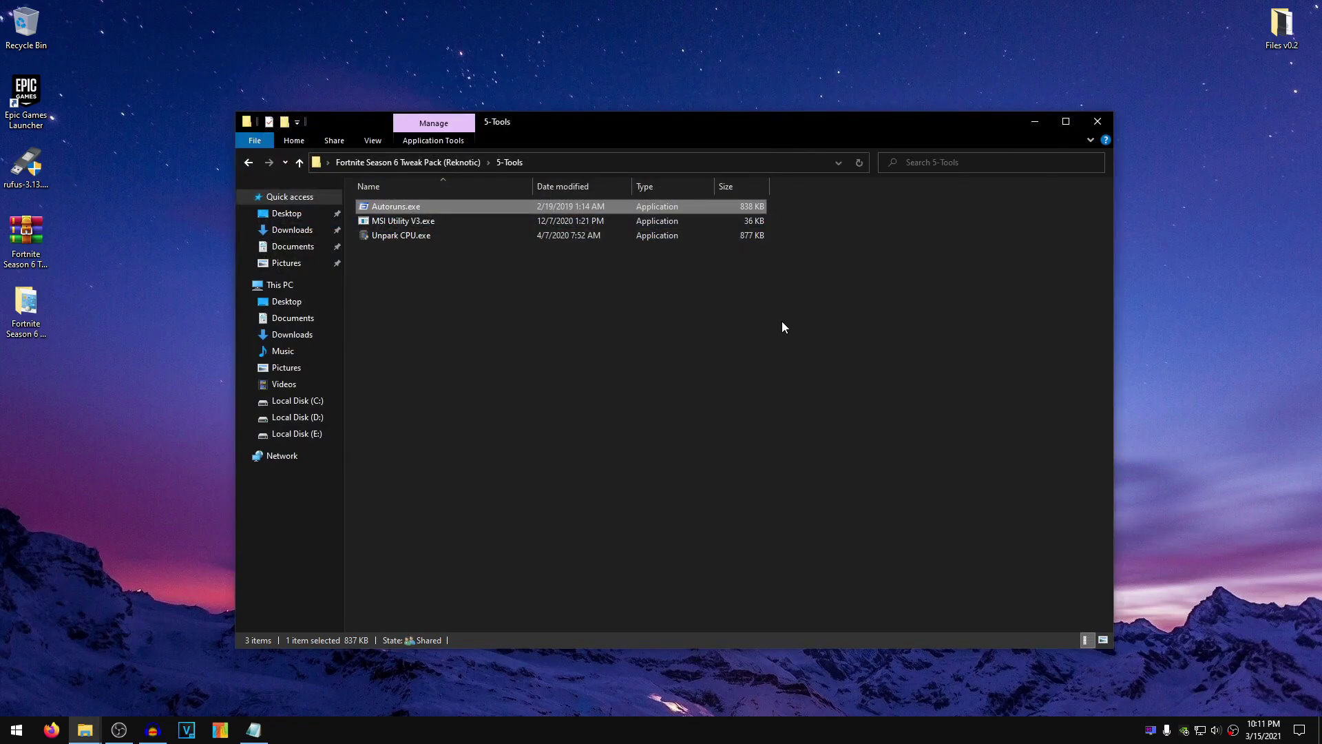
- Launch MSI Utility V3.exe with administrator rights and inspect the Intel Gigabit Network Connection and High Definition Audio Controller entries
left_click(425, 224)
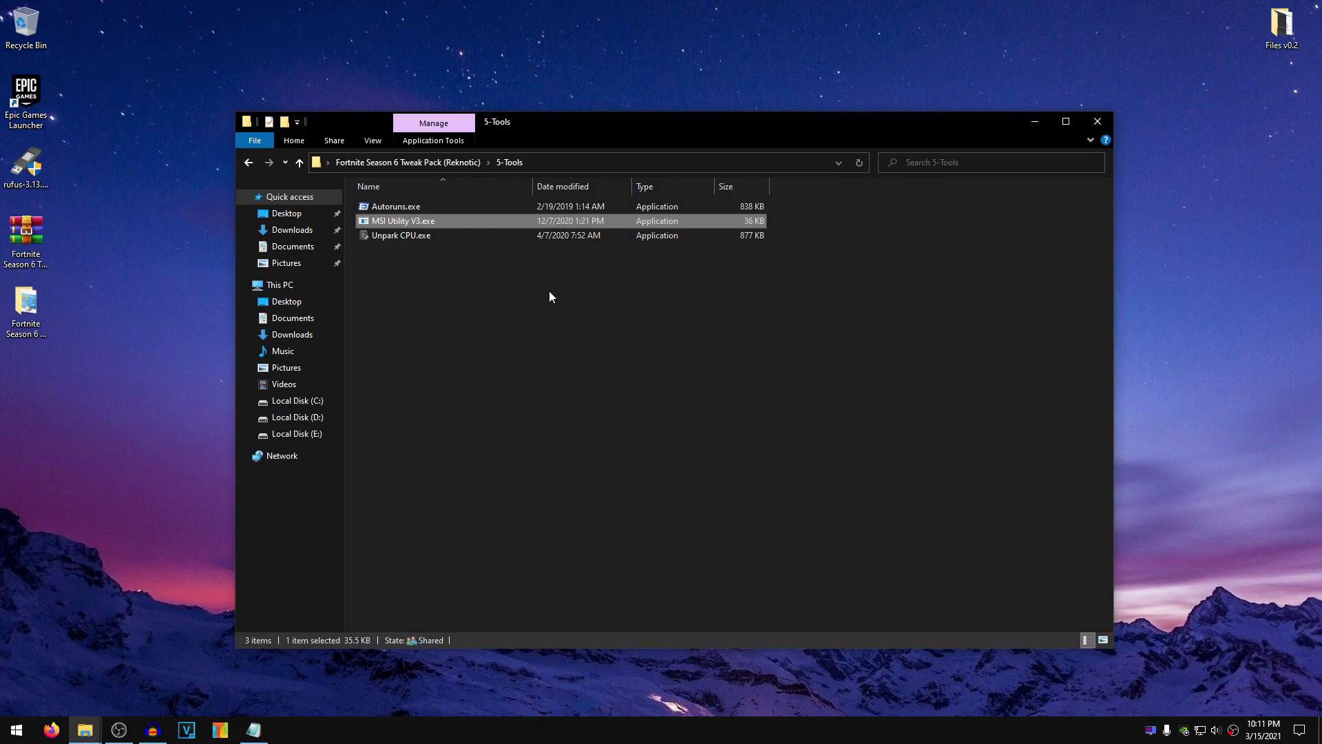
right_click(425, 220)
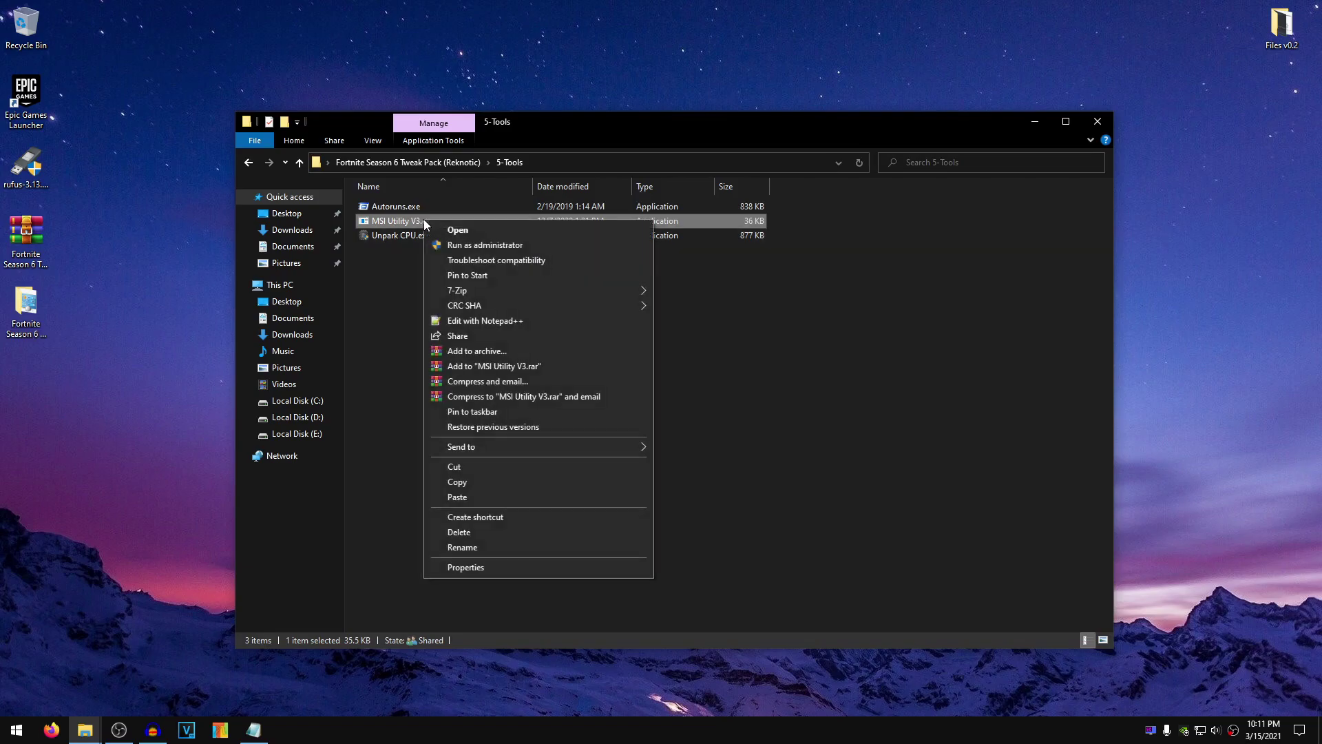
left_click(464, 245)
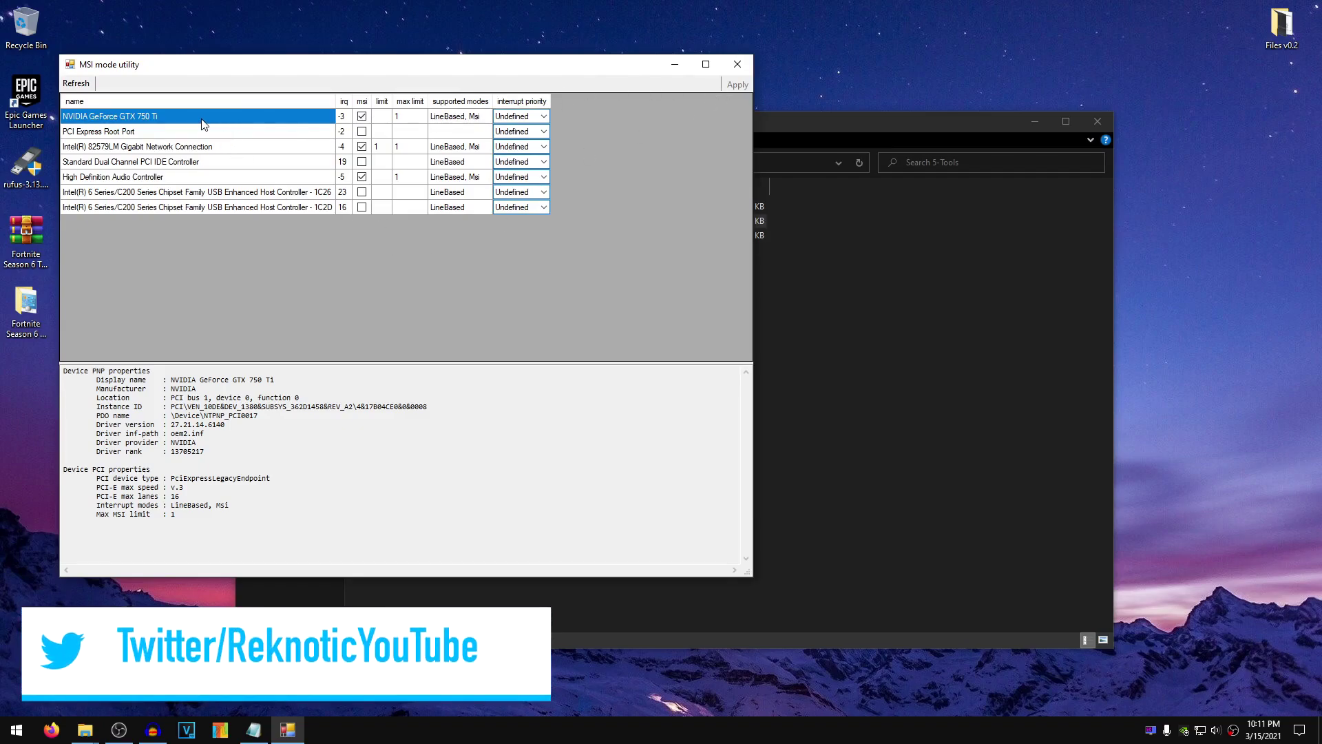
left_click(176, 149)
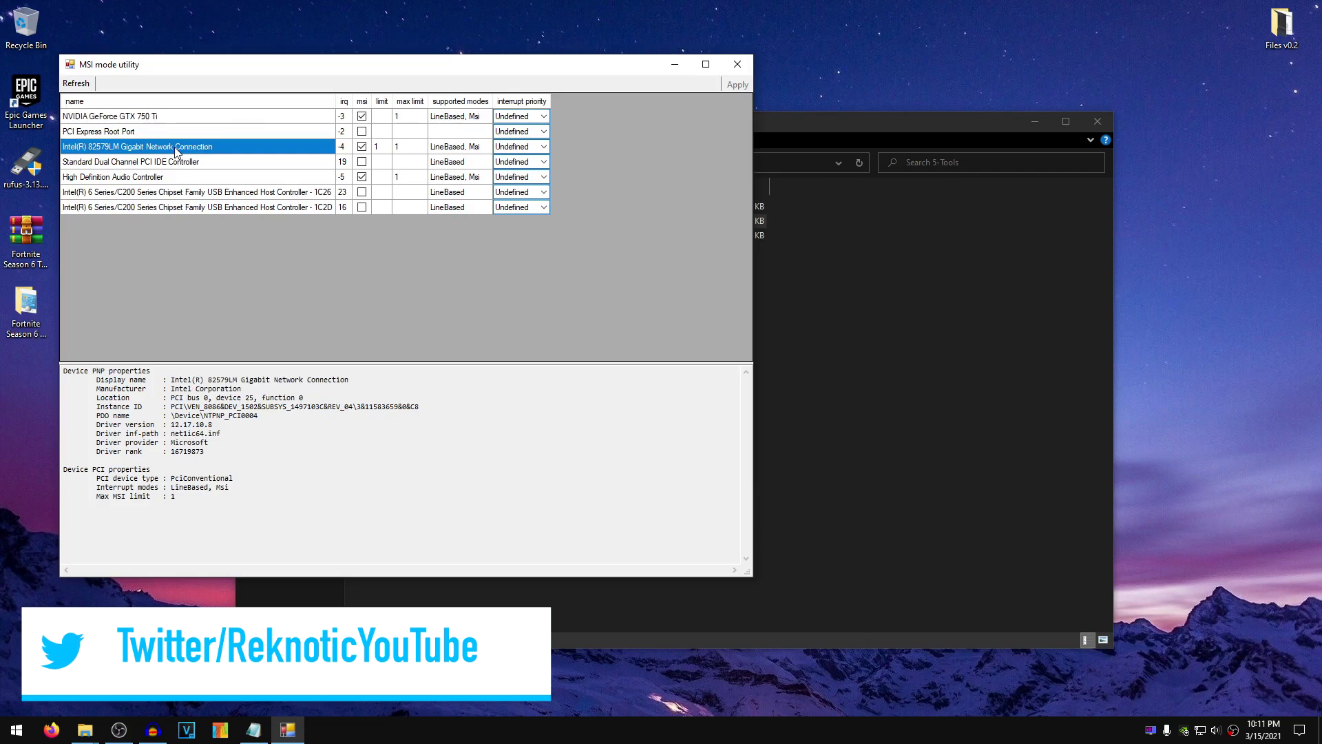
left_click(179, 180)
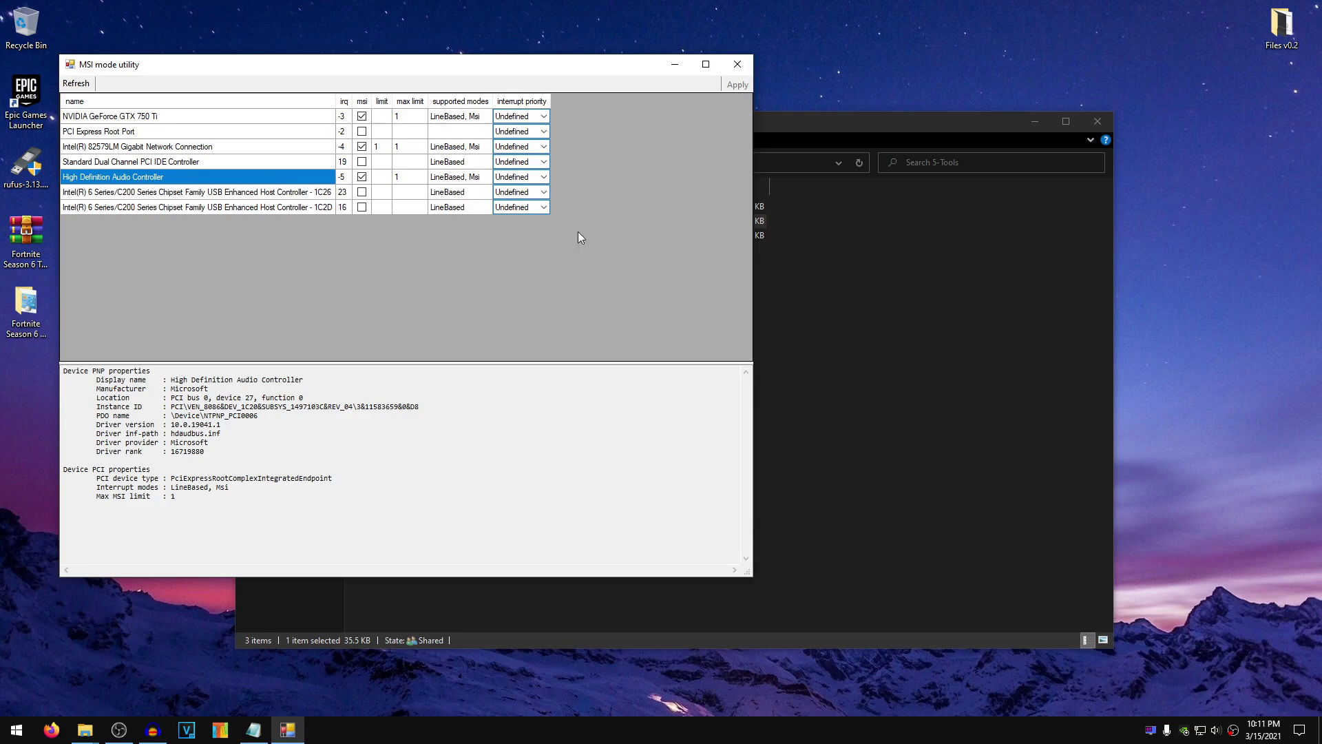
- Close MSI Utility, launch Unpark CPU.exe with administrator rights and select Reknotic Power Plan as the system power plan
left_click(738, 64)
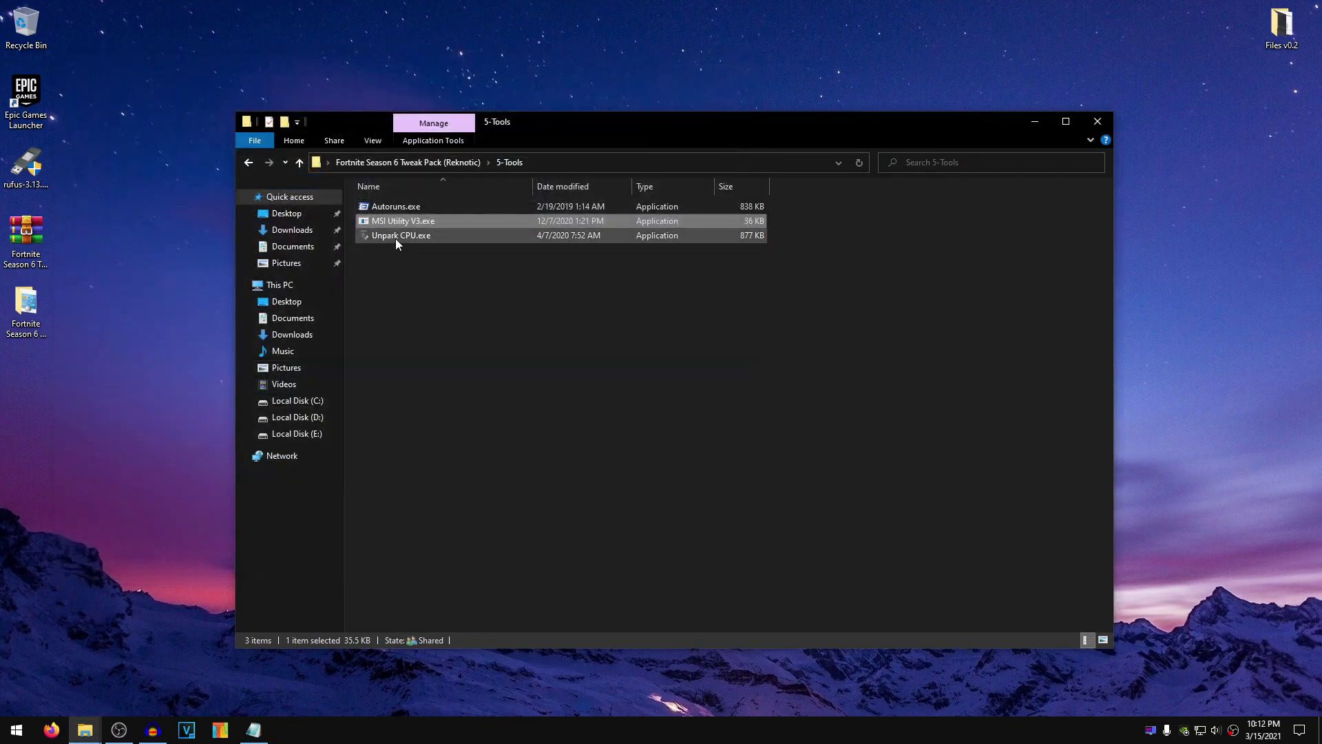
right_click(421, 235)
left_click(460, 259)
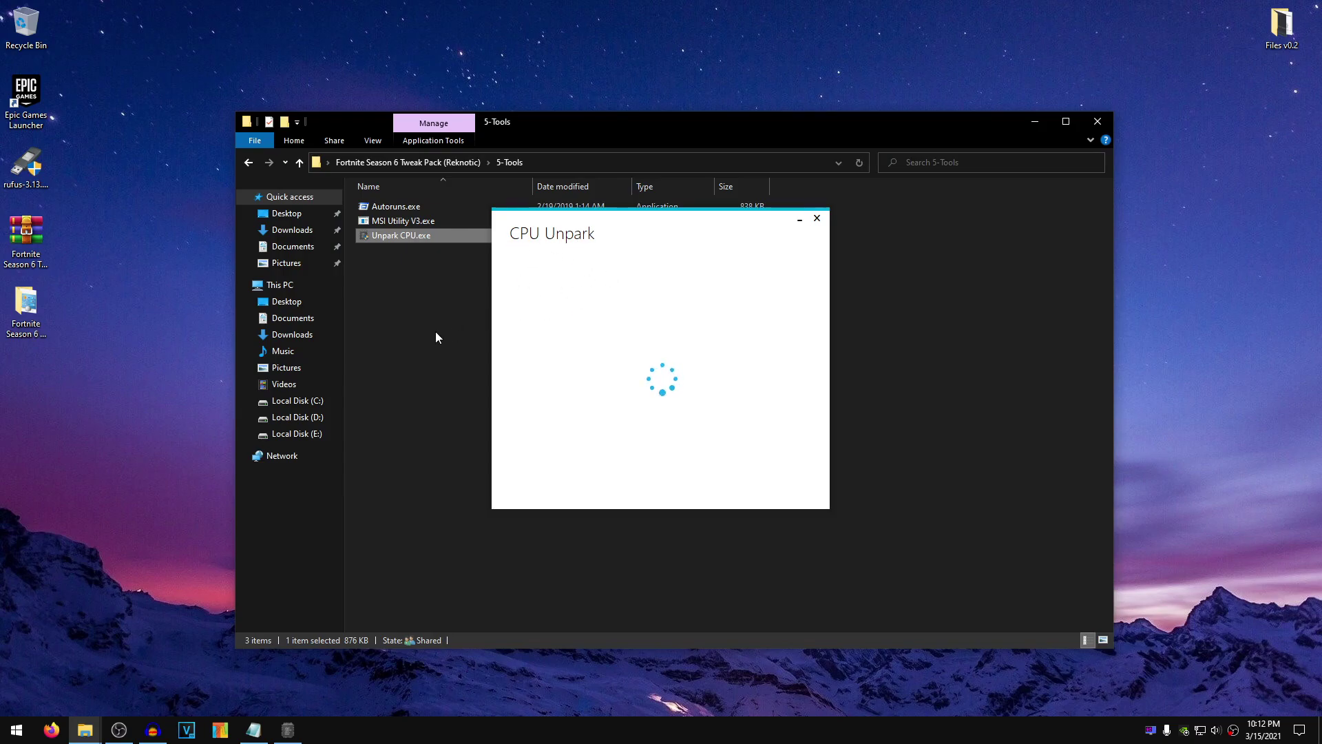
left_click(650, 376)
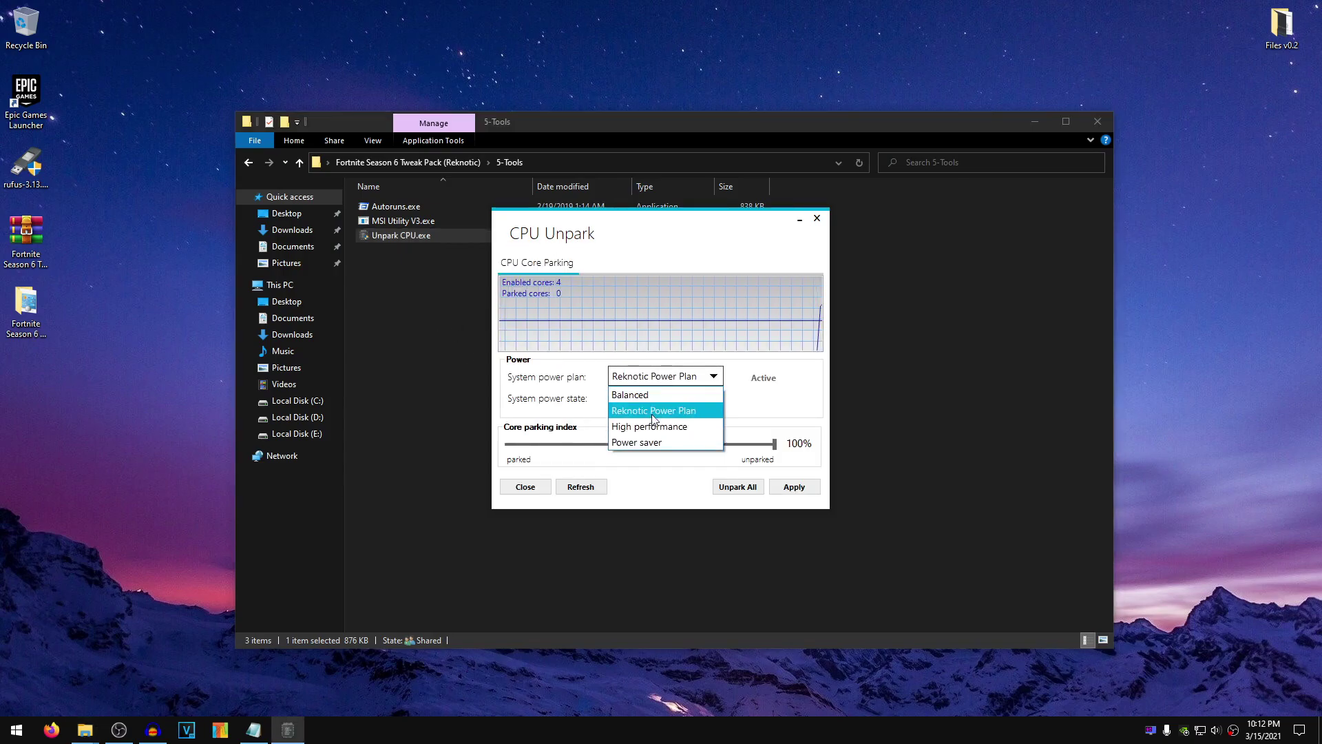
left_click(654, 416)
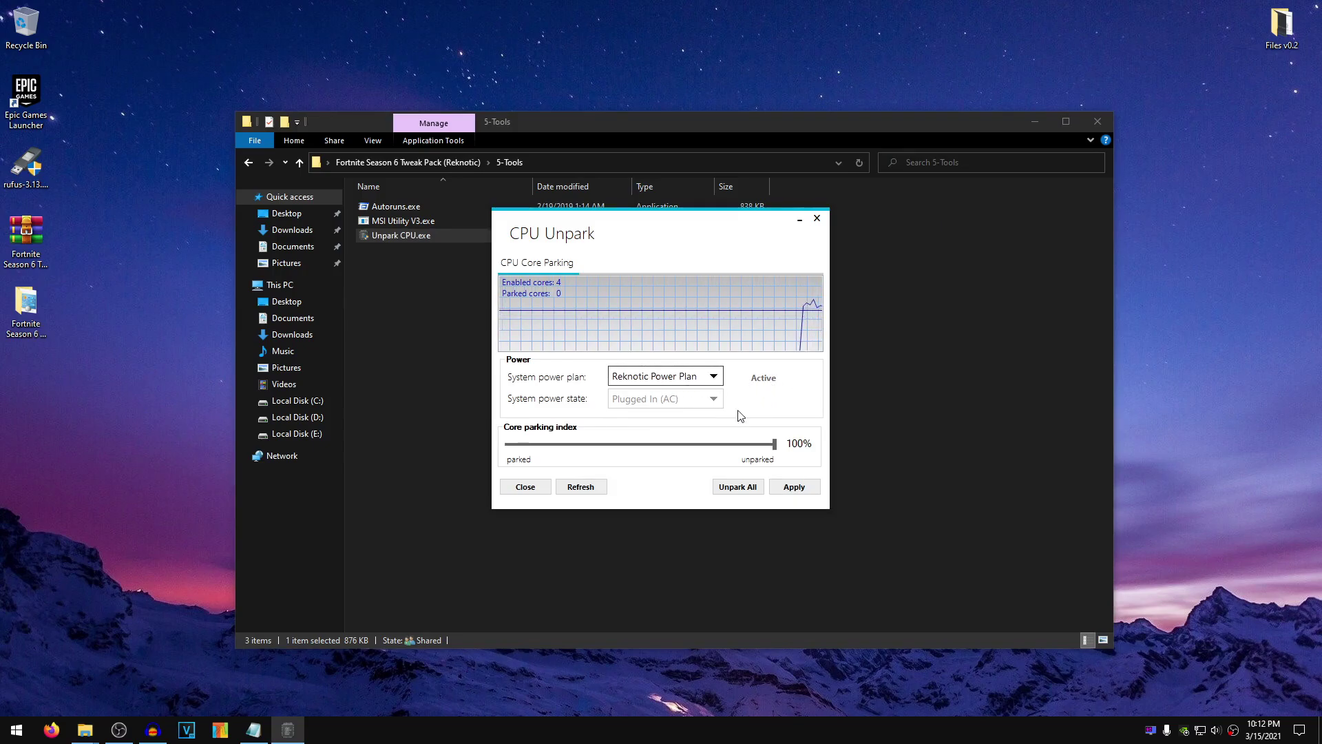
- Unpark all CPU cores with the core parking index at 100%, apply the change and close CPU Unpark
left_click_drag(773, 445, 781, 446)
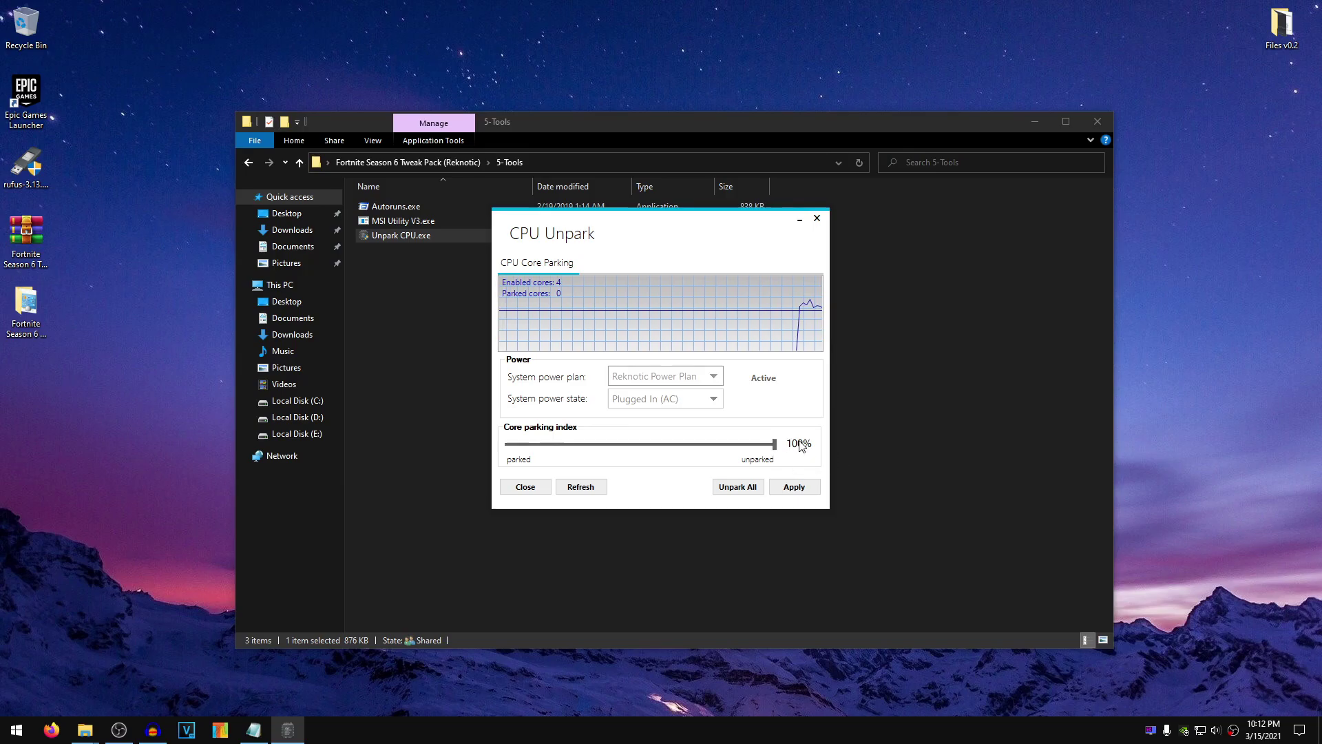
left_click(746, 486)
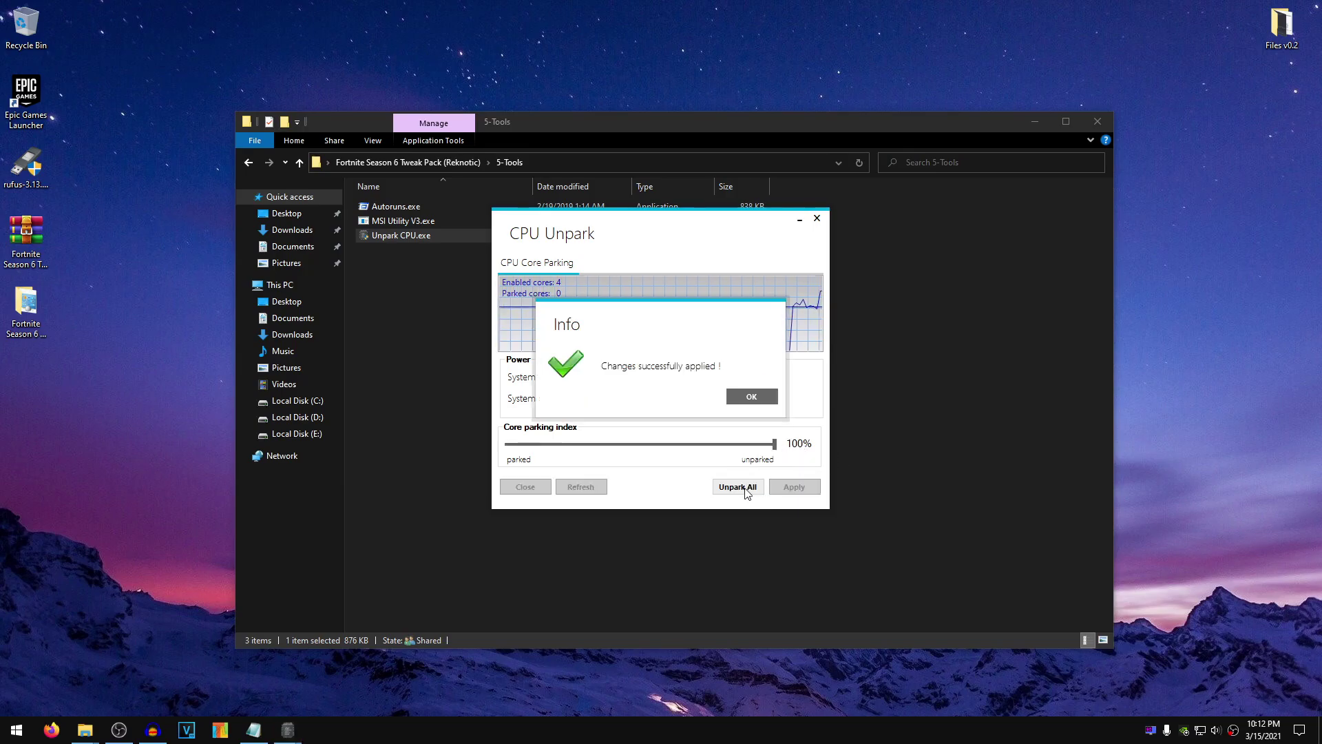
left_click(750, 398)
left_click(794, 487)
left_click(763, 397)
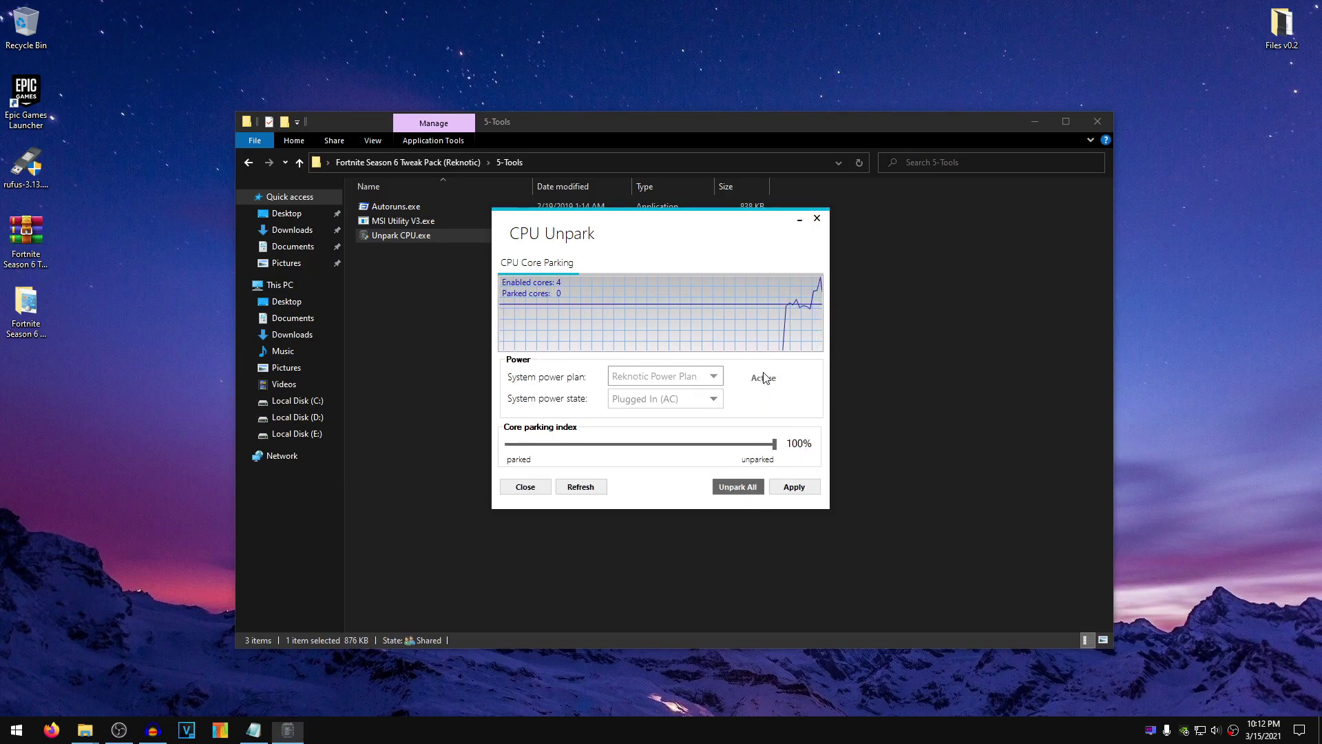
left_click(816, 218)
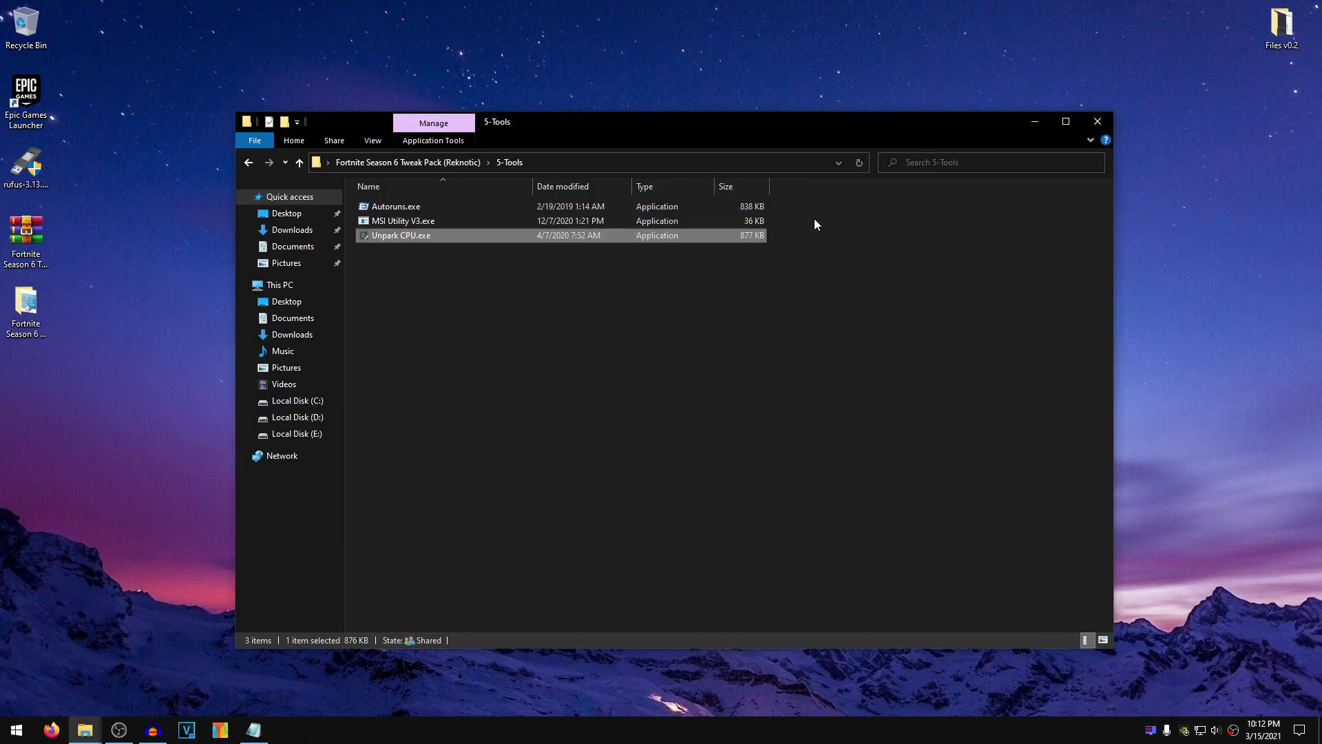
- Open the tweak pack's 6-Timers folder and move Timer Resolution.exe to the desktop
left_click(254, 164)
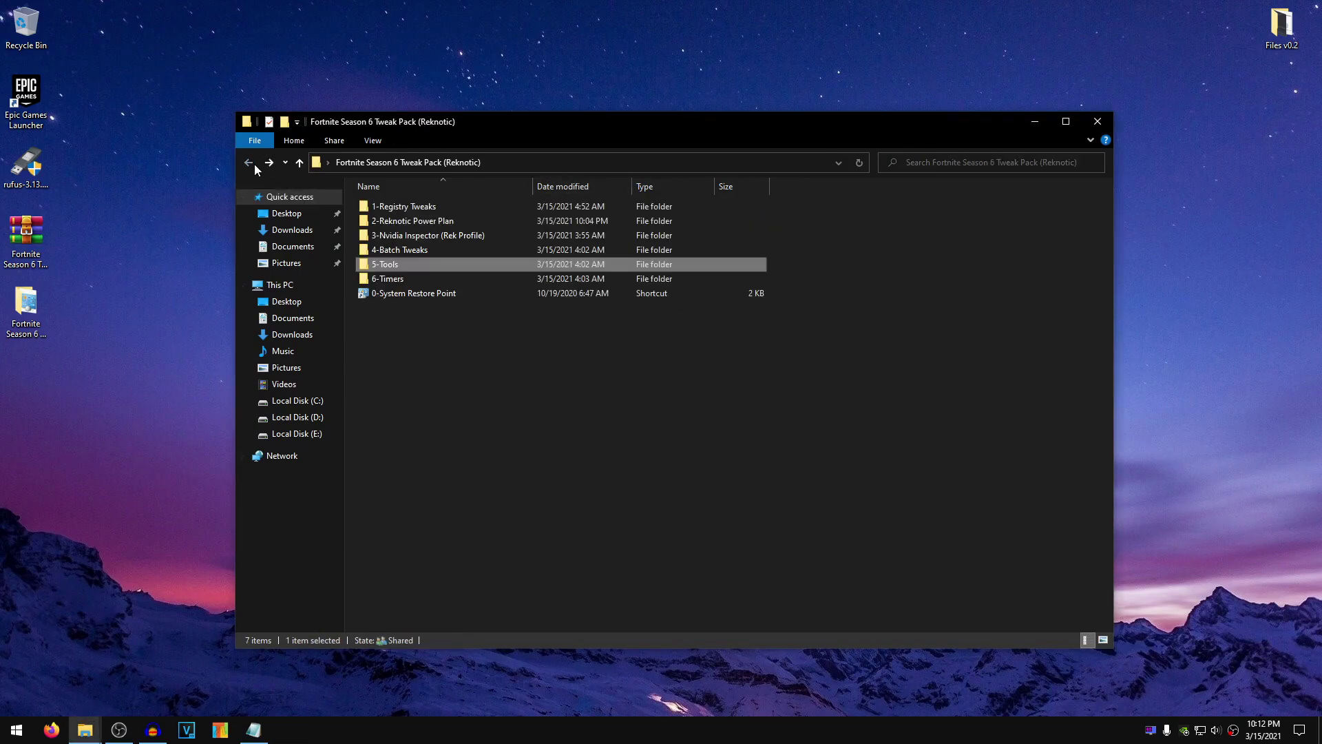
double_click(400, 279)
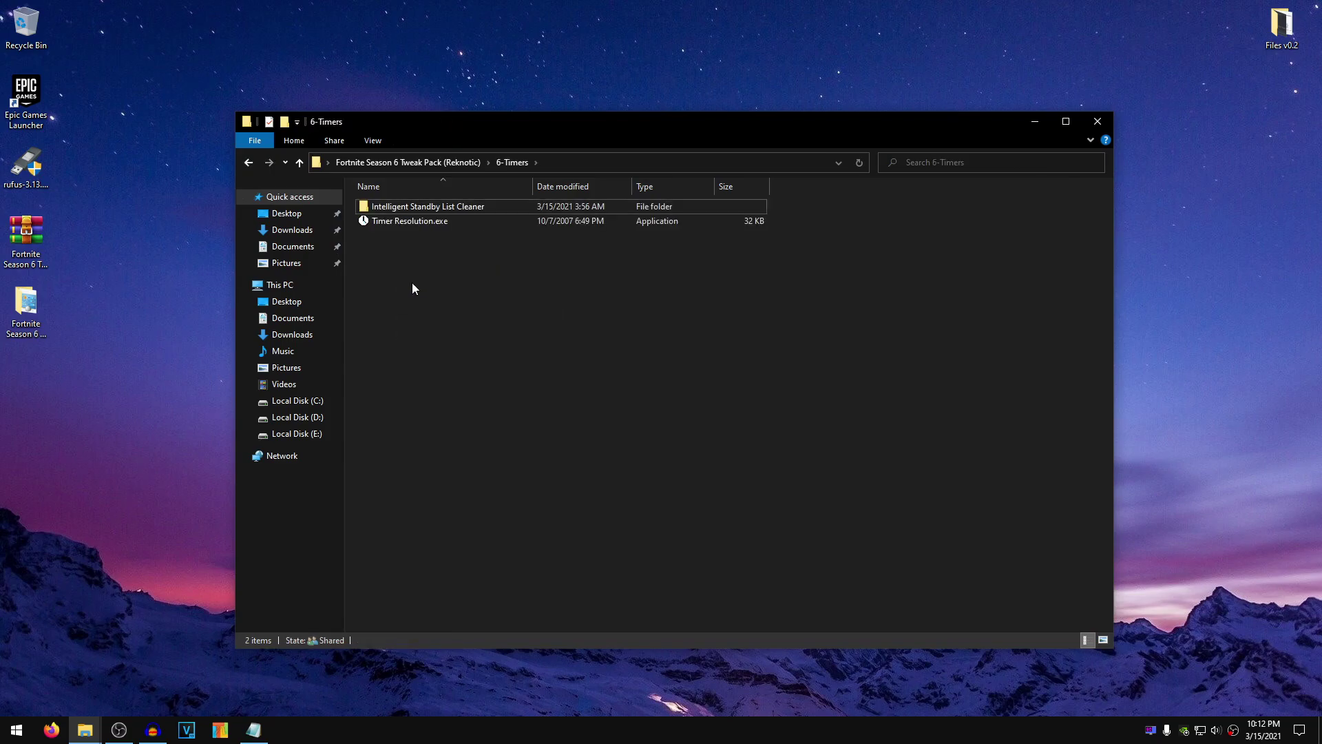
left_click(432, 219)
left_click(464, 280)
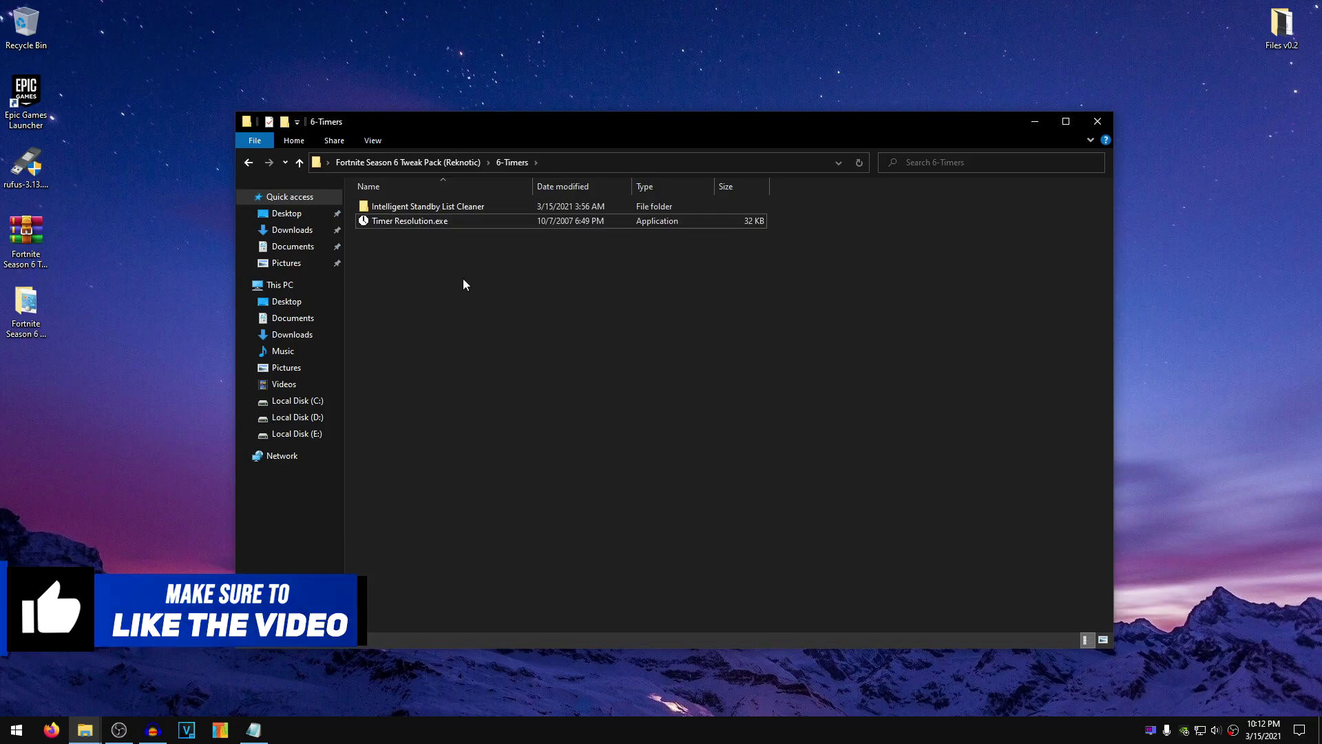
left_click(444, 208)
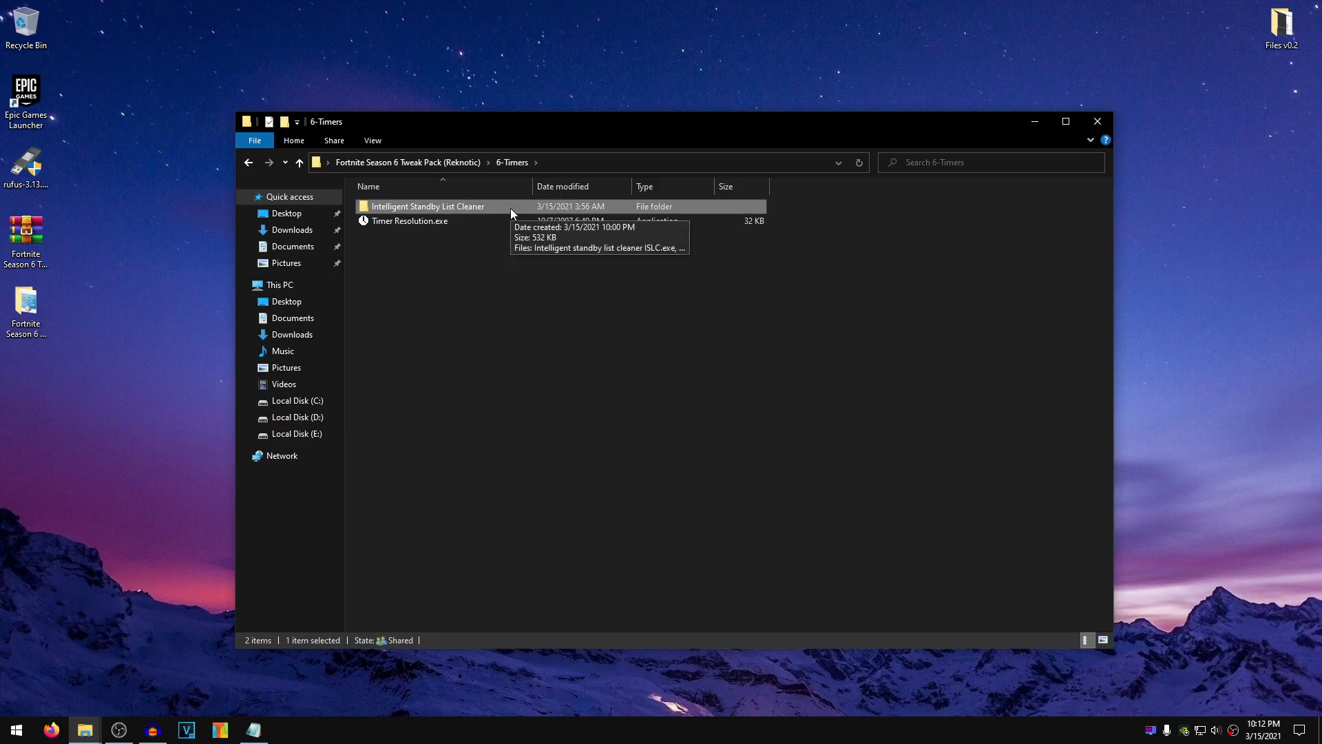
left_click(414, 221)
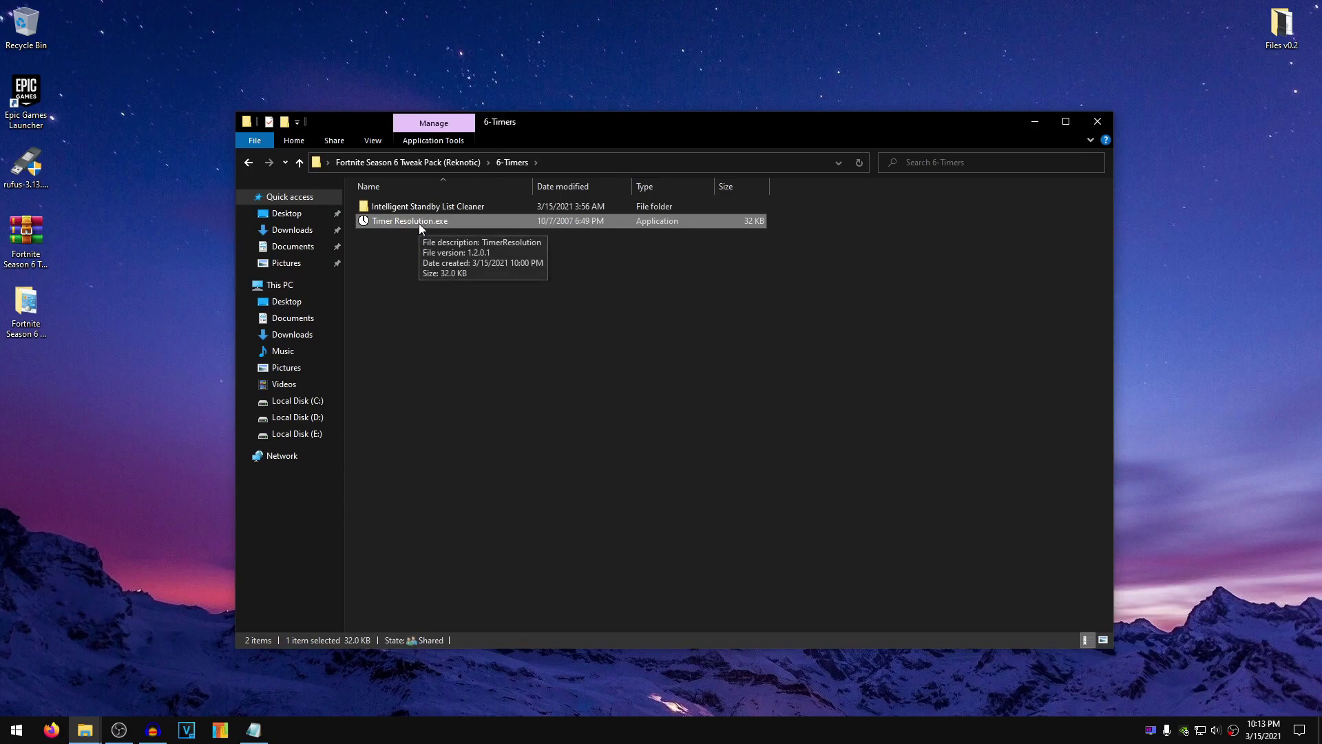
left_click_drag(418, 223, 33, 434)
- Launch Timer Resolution, try the maximum resolution with the window minimized, restore the default resolution and close the tool
double_click(33, 384)
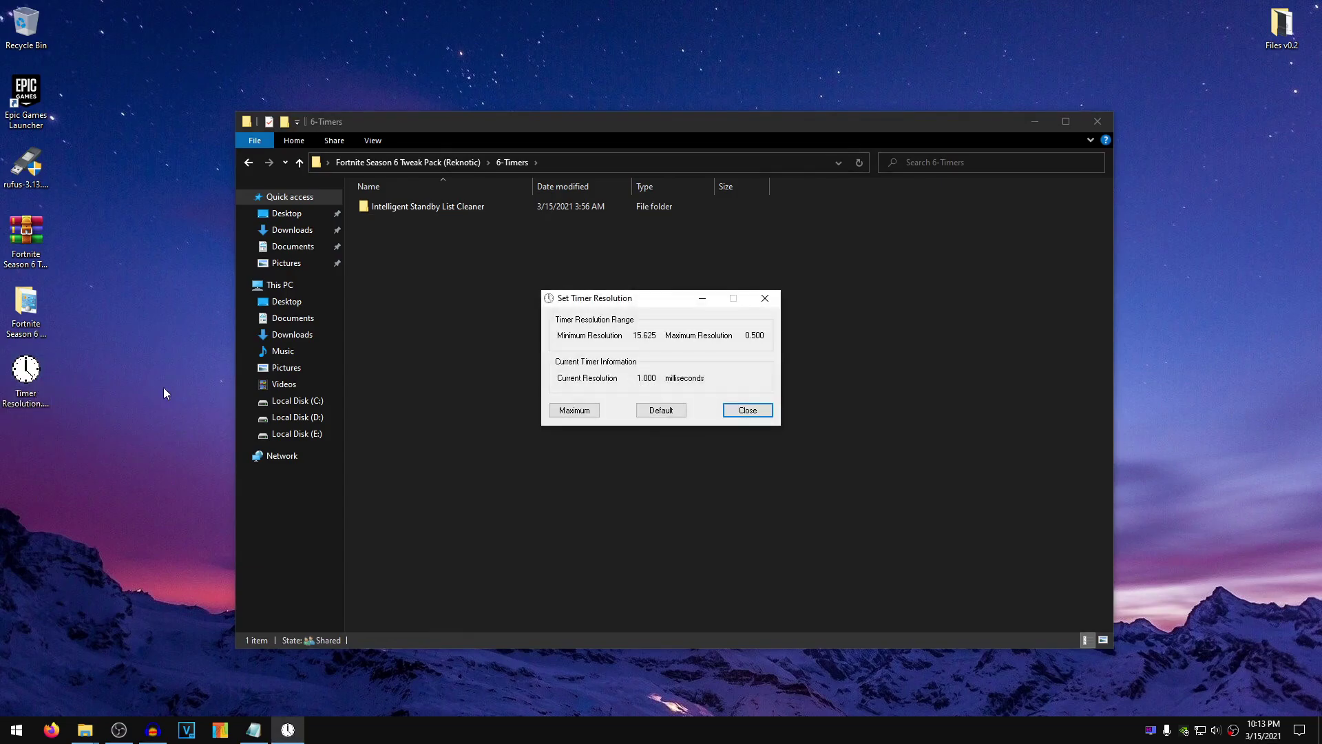
left_click(559, 411)
left_click(704, 299)
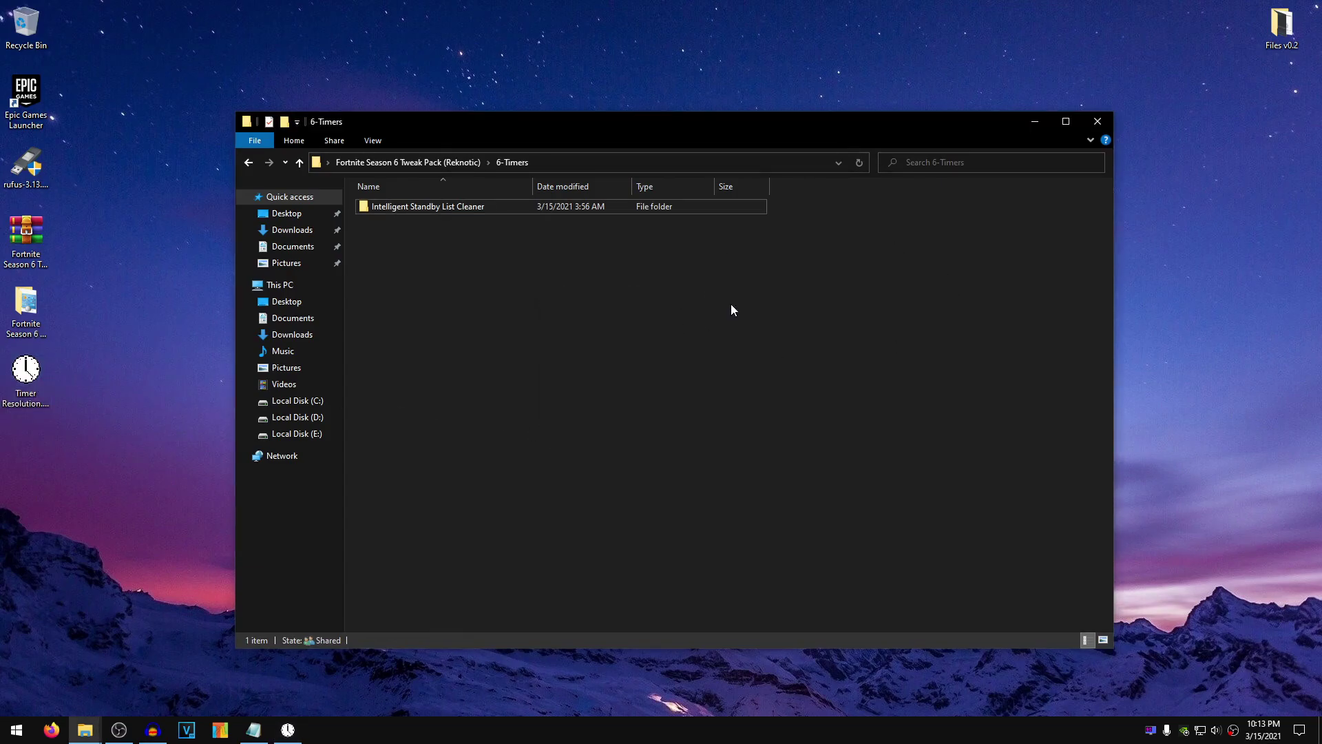
left_click(288, 729)
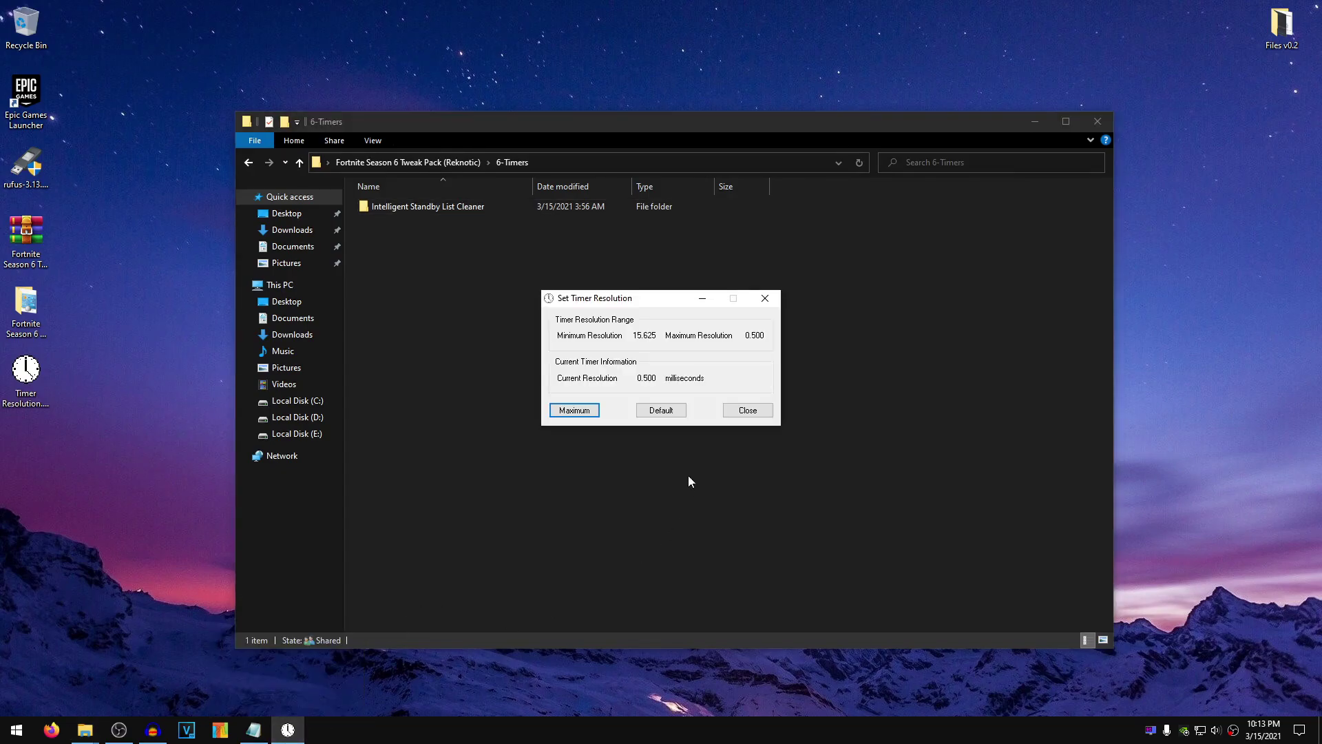
left_click(660, 411)
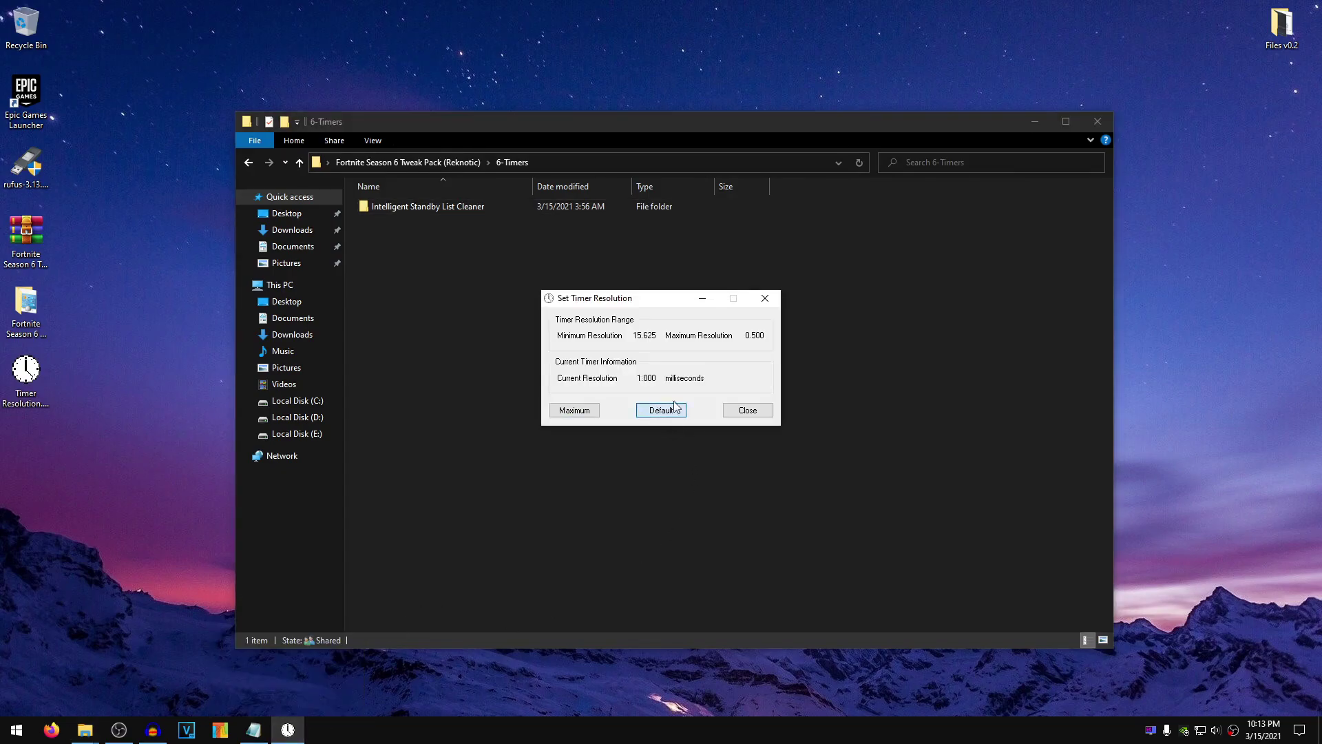
left_click(770, 303)
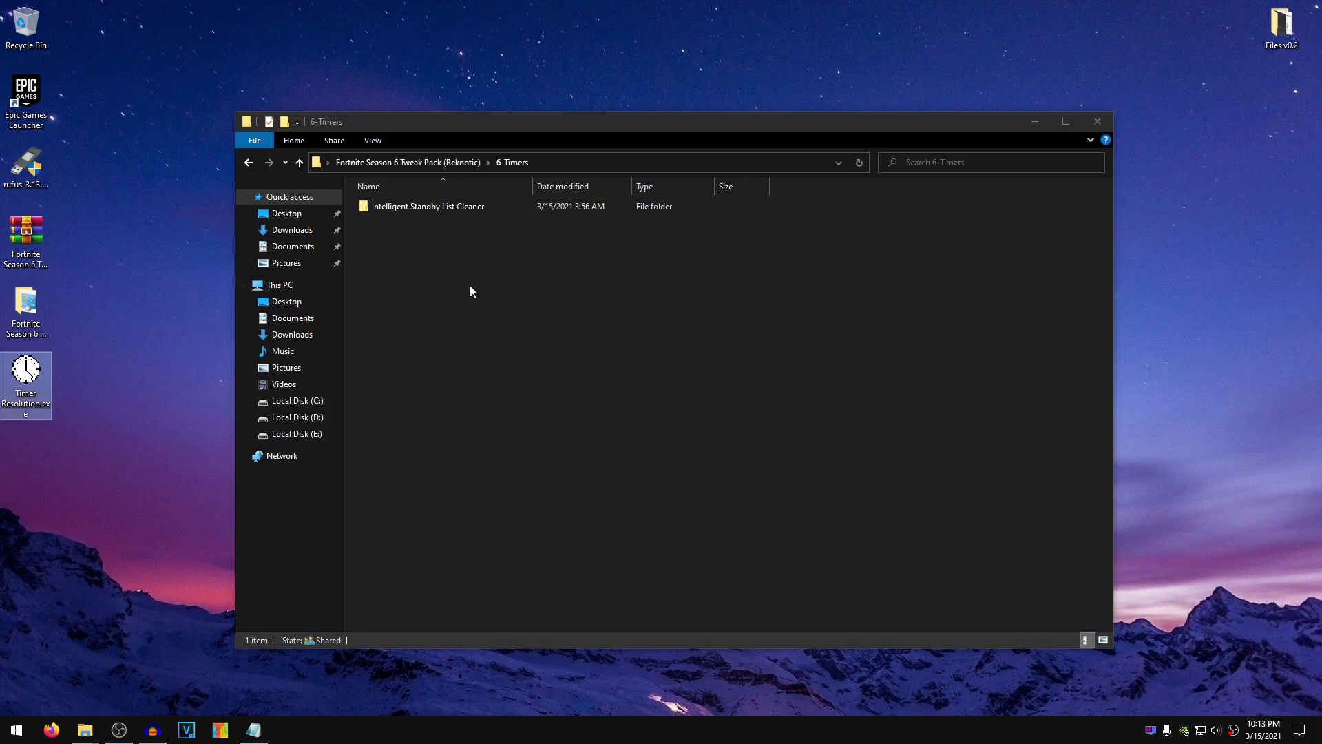
- Copy the Intelligent Standby List Cleaner folder from 6-Timers to the desktop and open the copy
right_click(436, 208)
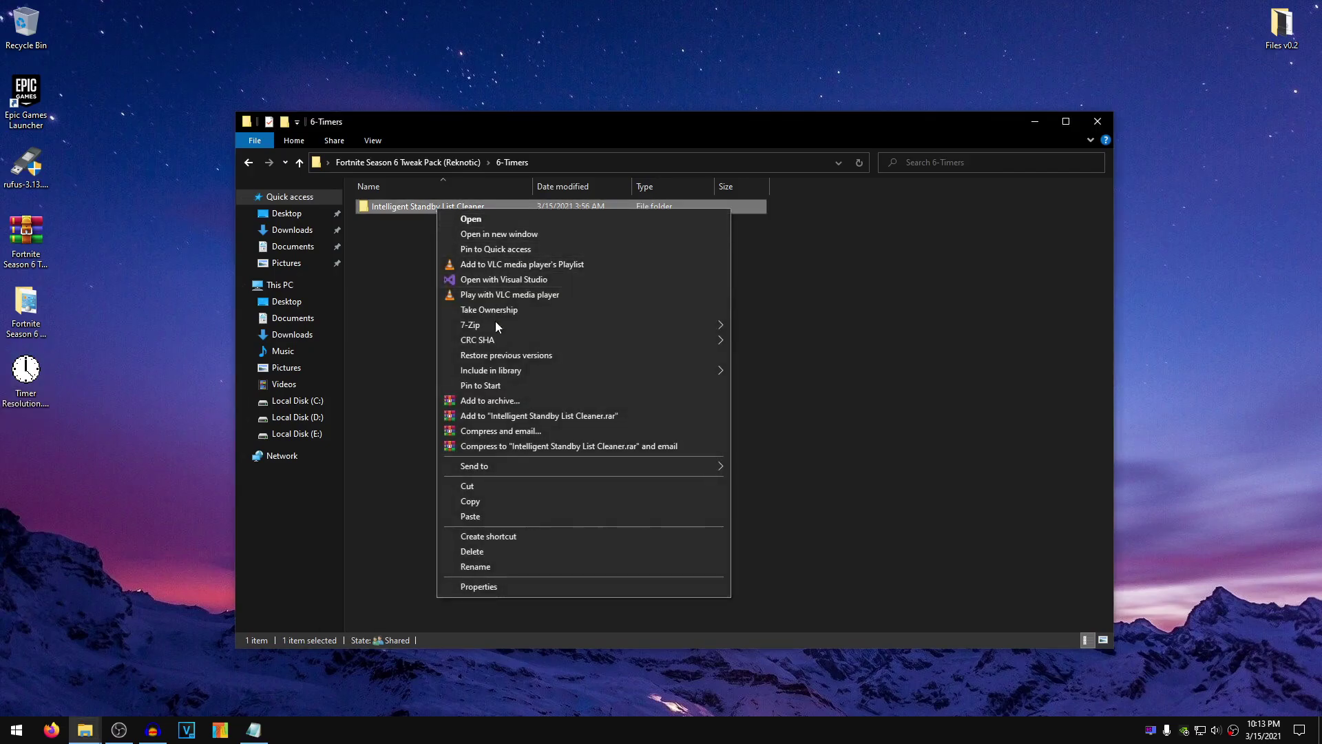
left_click(486, 499)
right_click(9, 456)
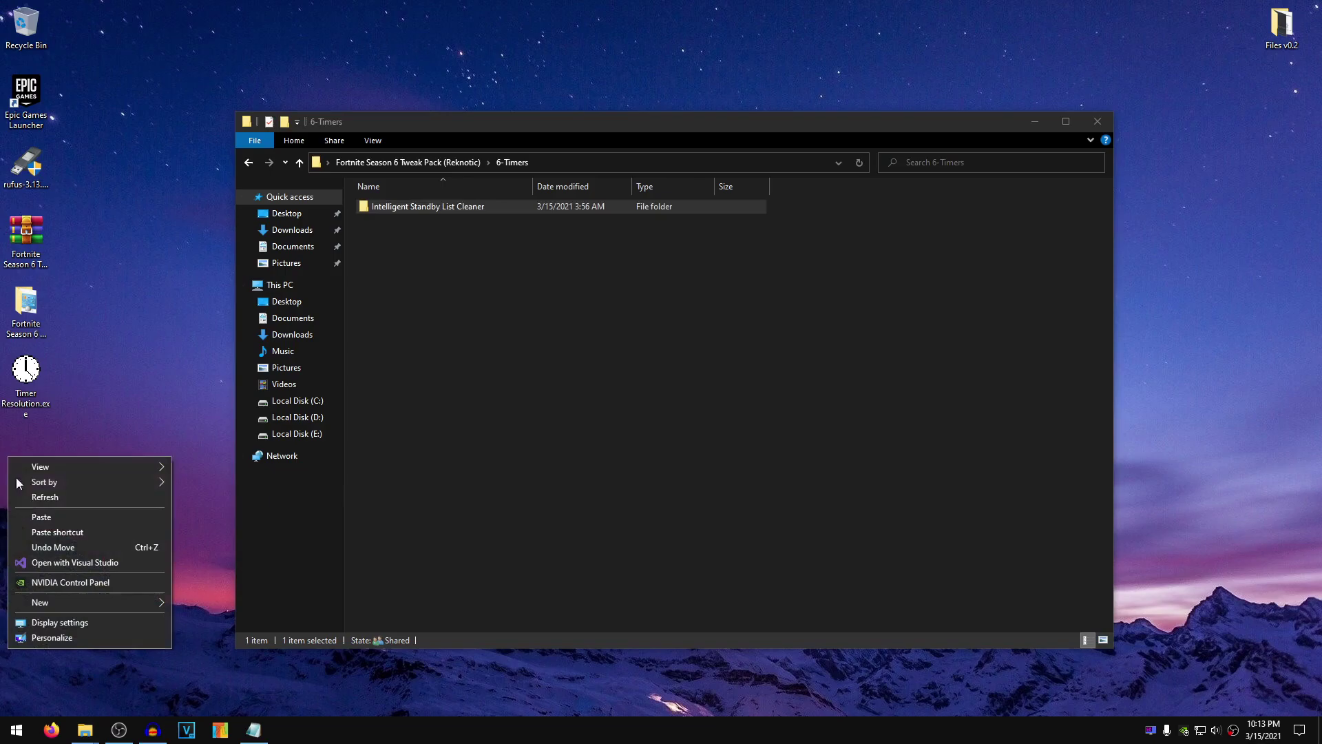
left_click(31, 517)
double_click(49, 450)
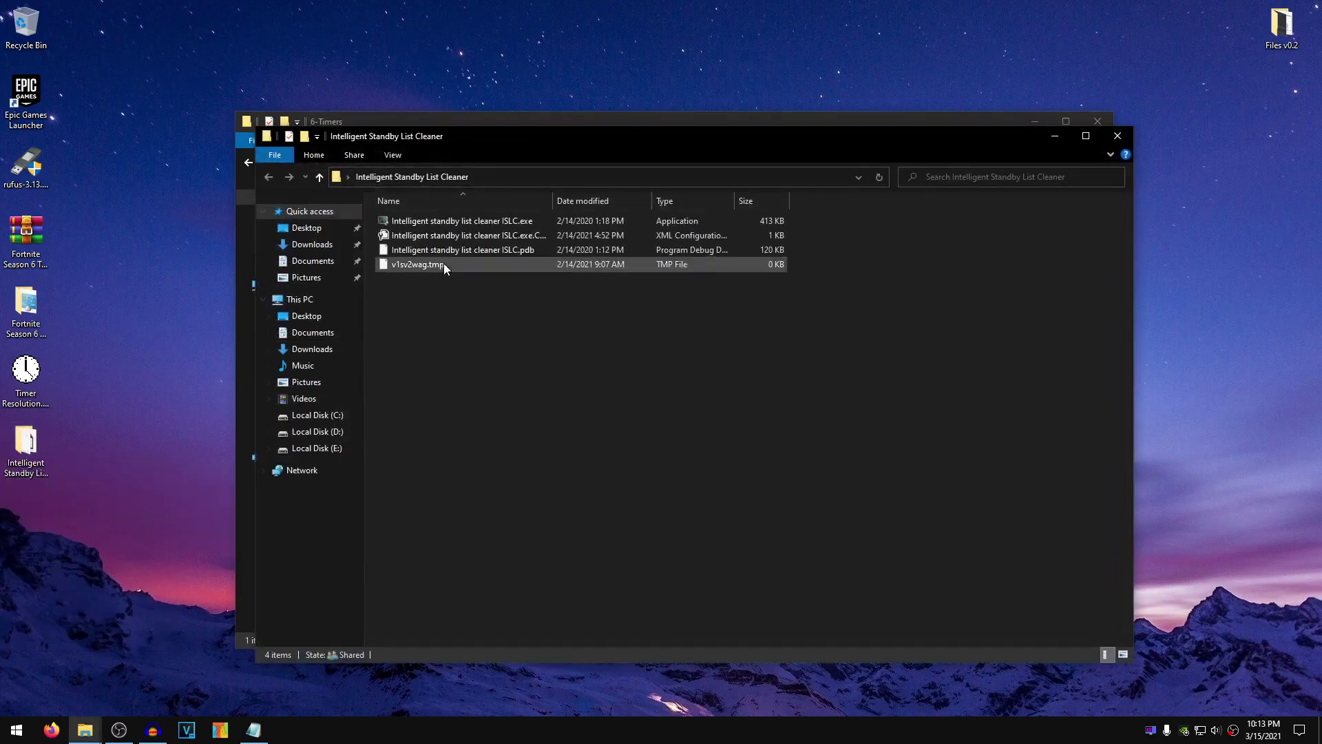
- Run Intelligent standby list cleaner ISLC.exe with administrator rights, bring up its window and stop the monitoring
left_click(438, 222)
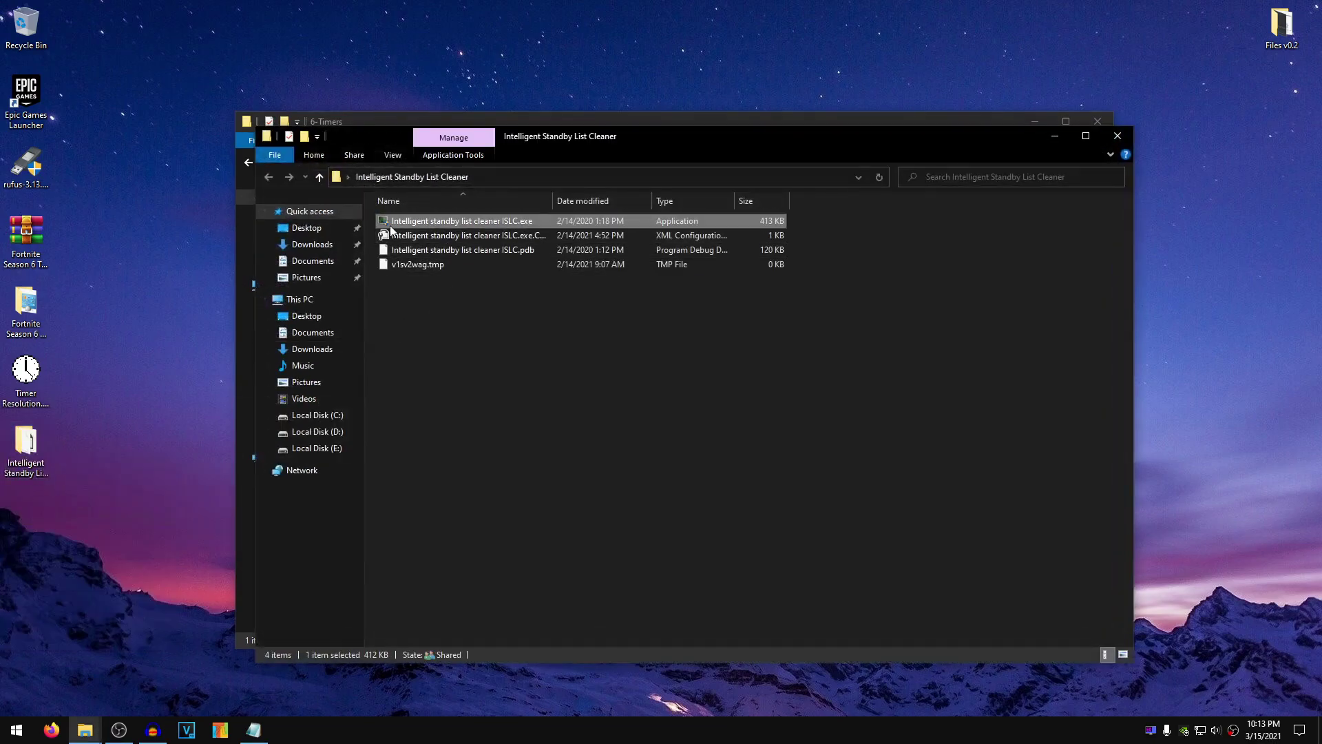
right_click(499, 220)
left_click(548, 251)
left_click(1134, 730)
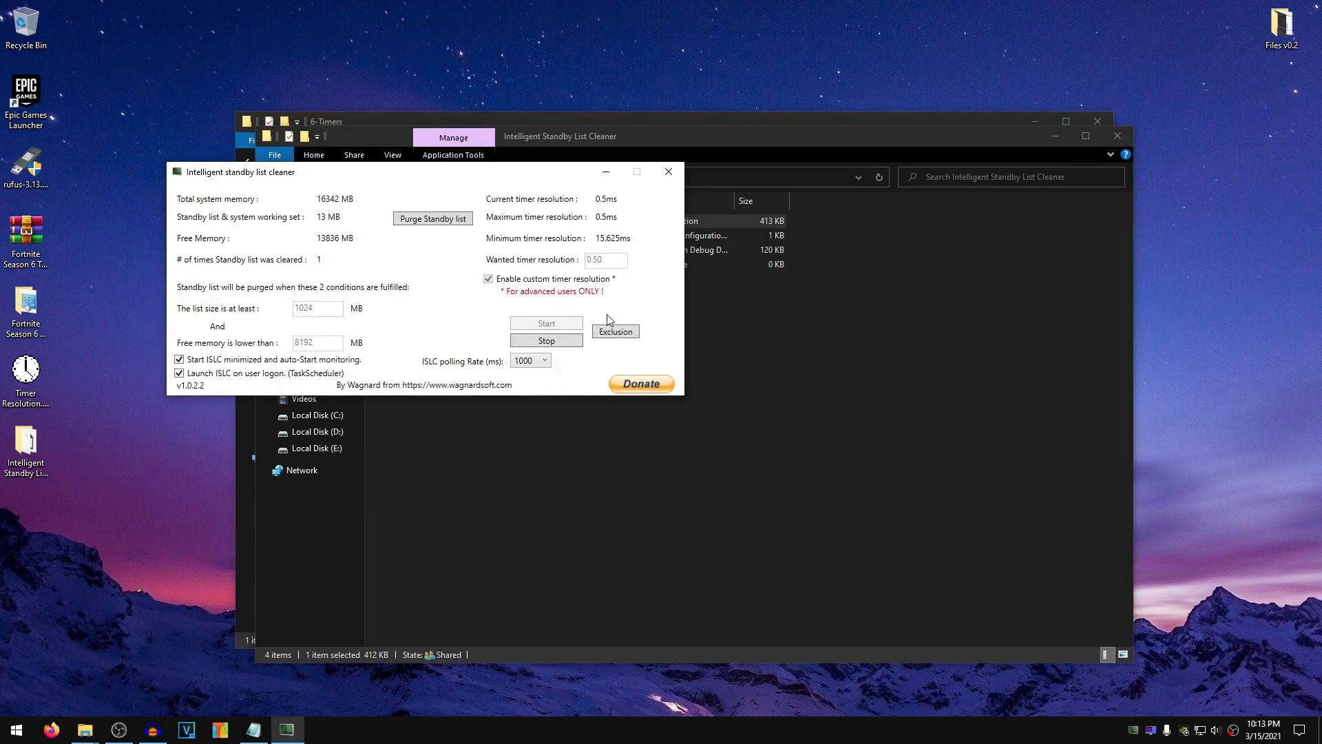
left_click(571, 342)
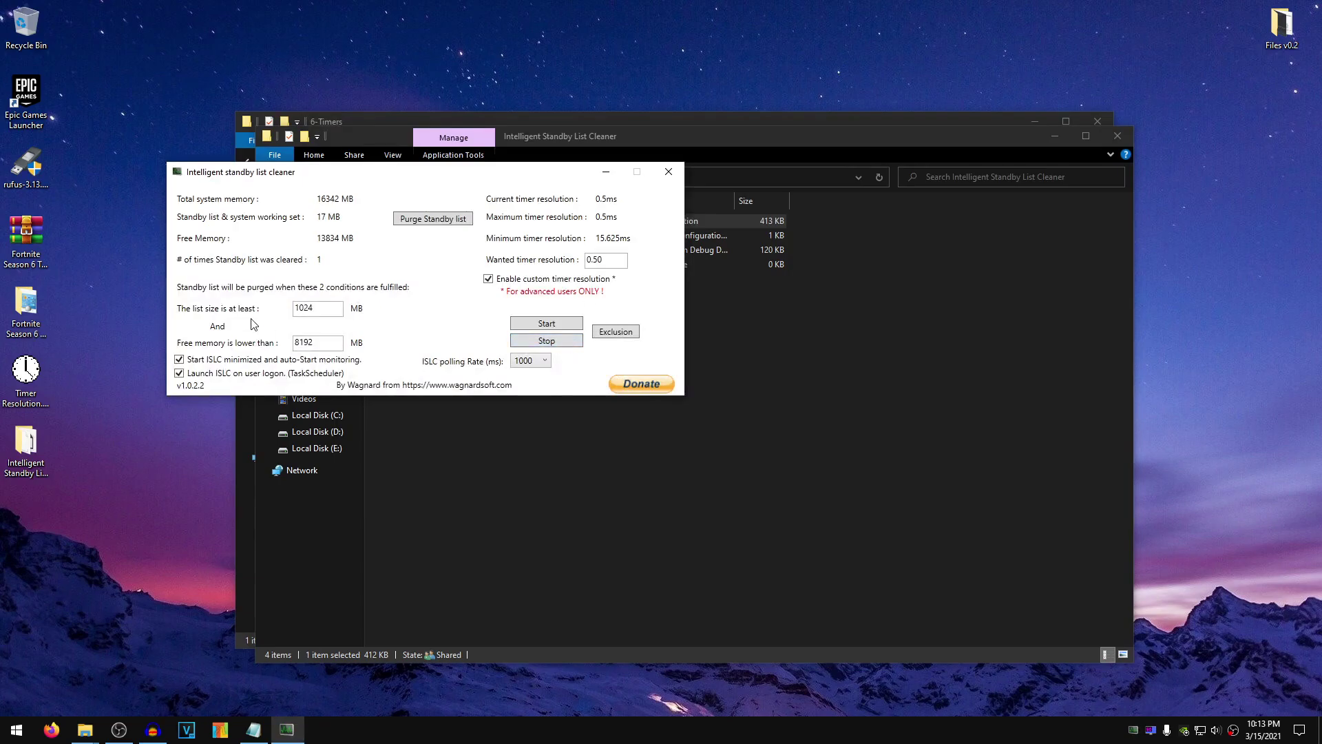
- Set the standby list purge conditions to a list size of at least 1024 MB and free memory lower than 8192 MB
double_click(309, 308)
type("102")
double_click(306, 342)
type("8")
- Keep custom timer resolution enabled with a wanted resolution of 0.50 and the ISLC polling rate at 1000 ms
left_click(489, 280)
left_click(489, 279)
key("shift+Tab")
key("Right")
type("00")
key("Delete")
key("Delete")
left_click(542, 361)
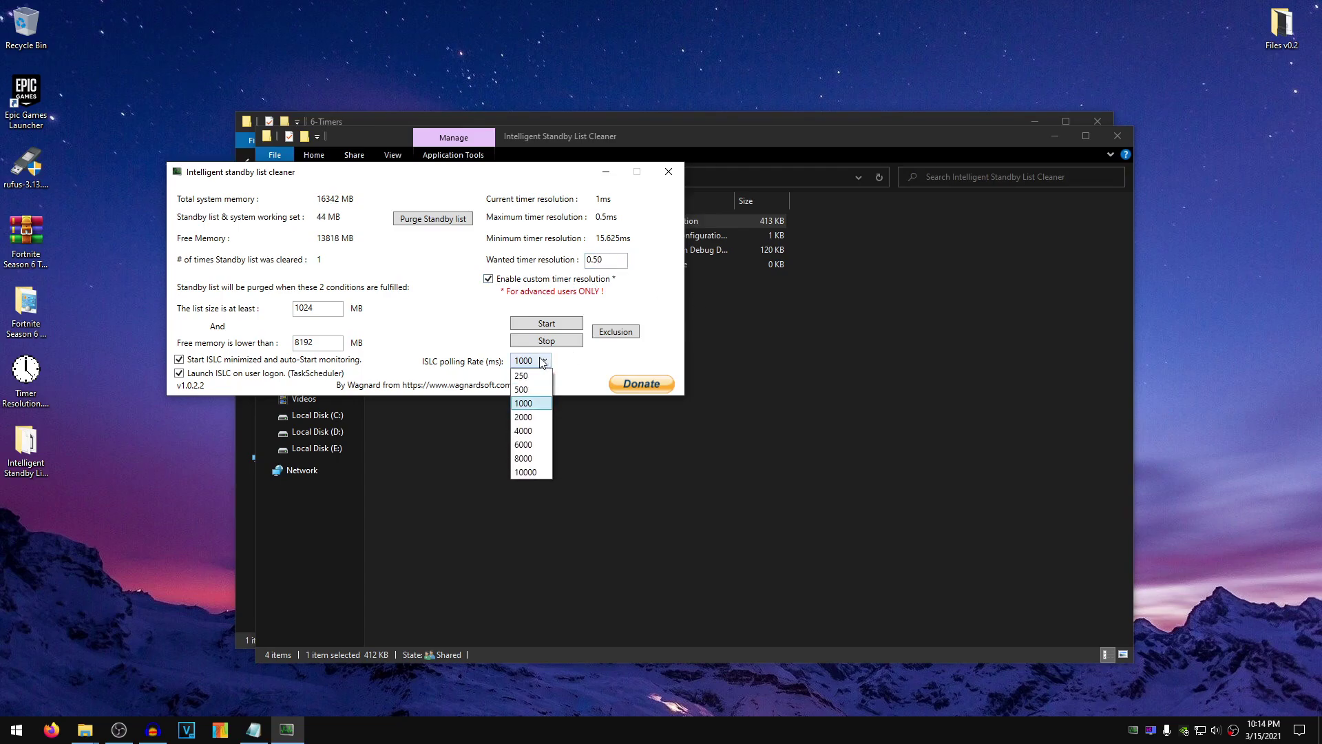
left_click(542, 364)
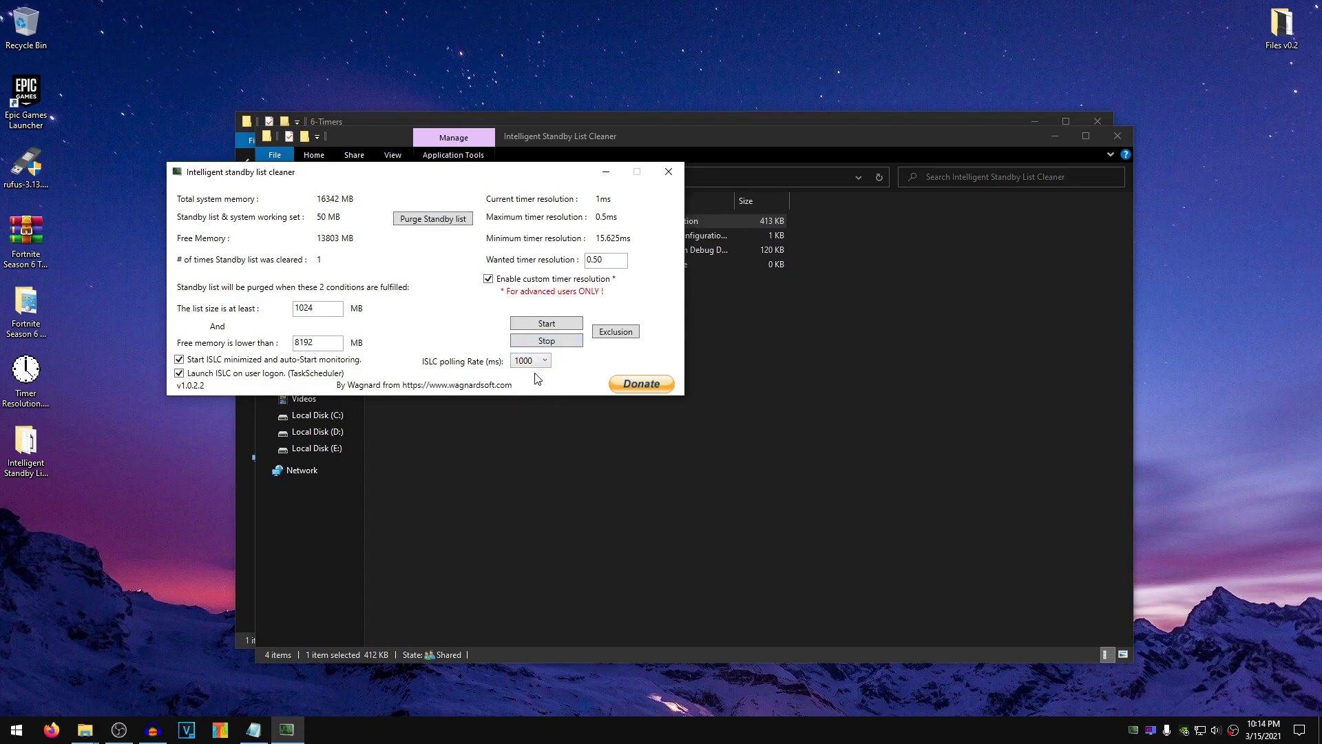
- Start ISLC monitoring and minimize the program, then reopen its window, stop the monitoring and close it
left_click(545, 326)
left_click(606, 172)
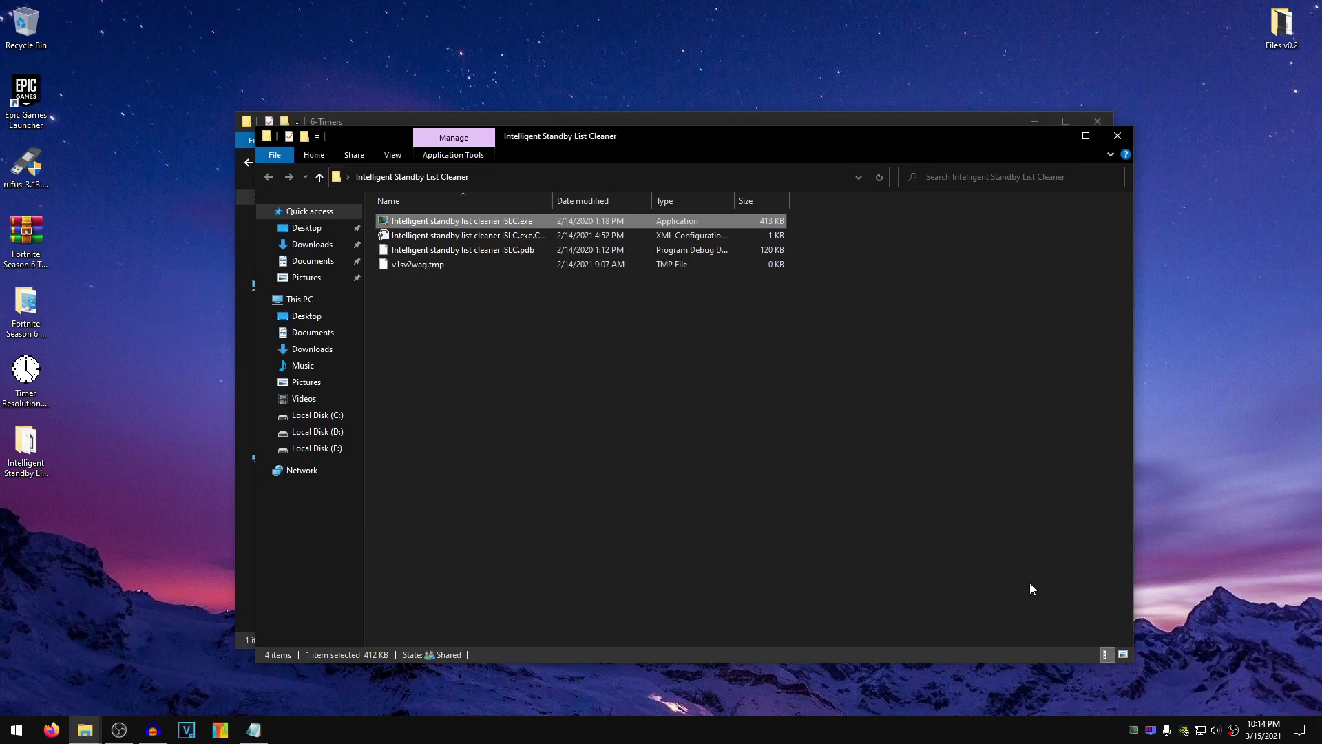
left_click(1132, 729)
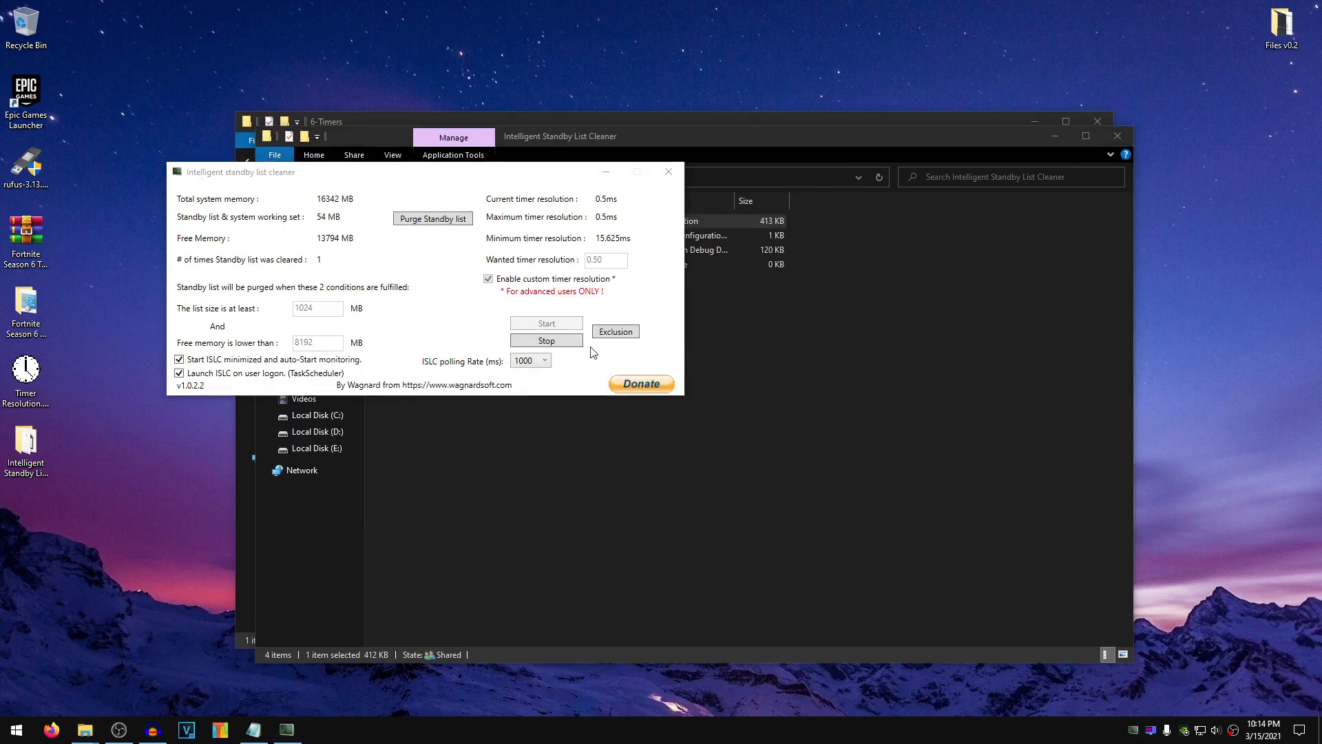
left_click(568, 341)
left_click(668, 171)
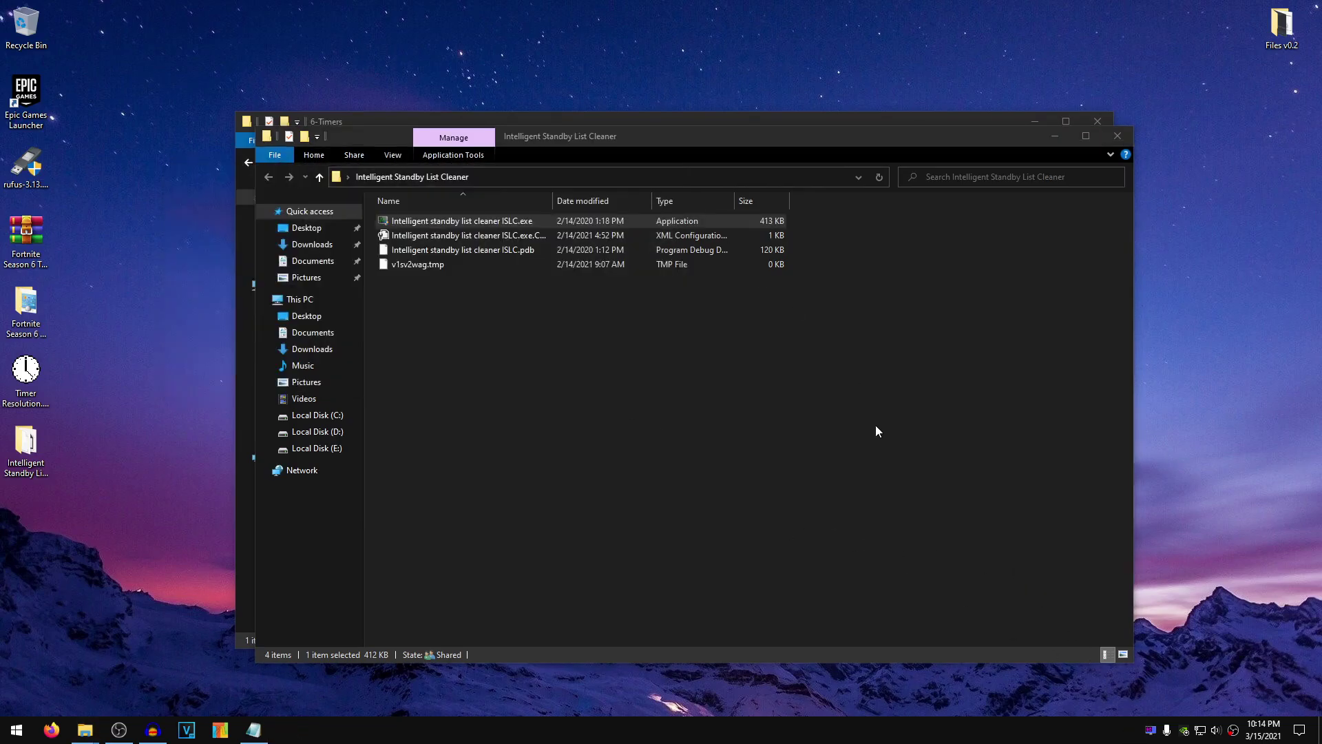
- Open the Windows privacy settings and review the General, Speech, Location, Camera, Microphone and Background apps permissions
key("super+d")
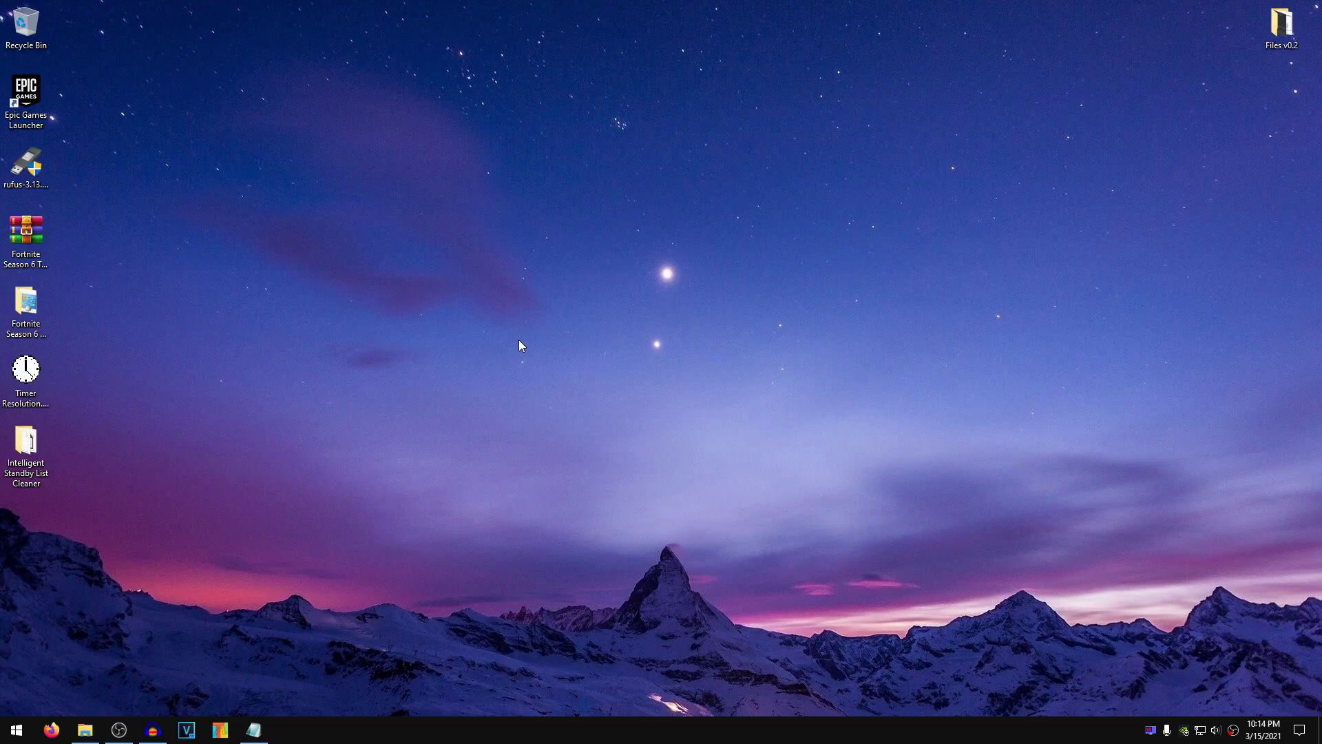
left_click(16, 729)
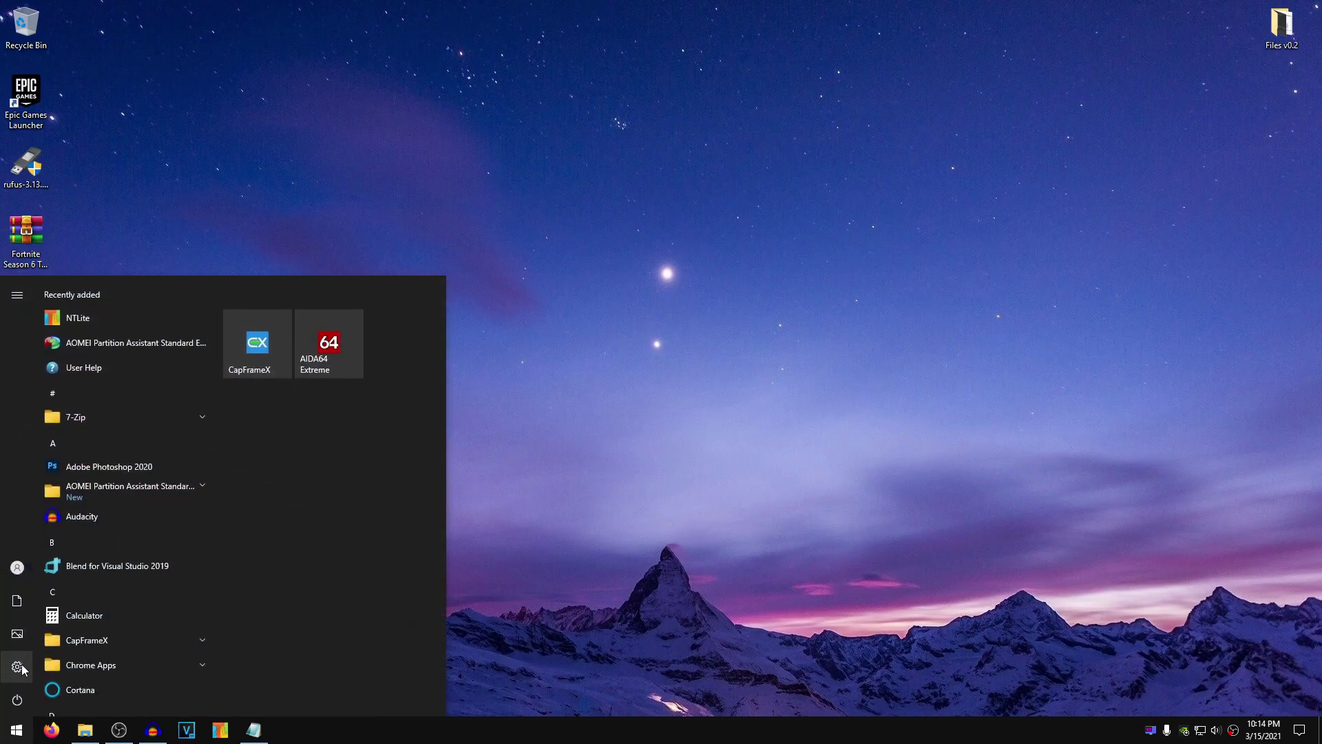
left_click(22, 668)
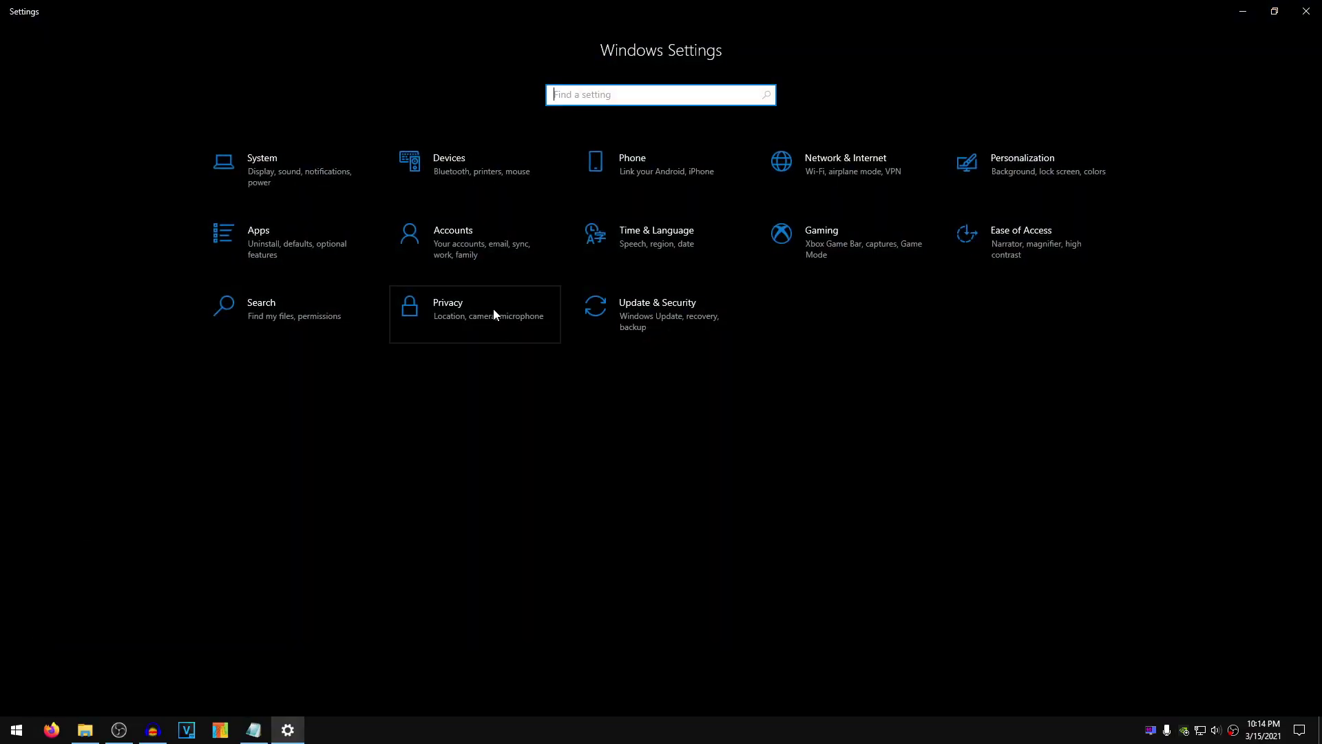
left_click(493, 309)
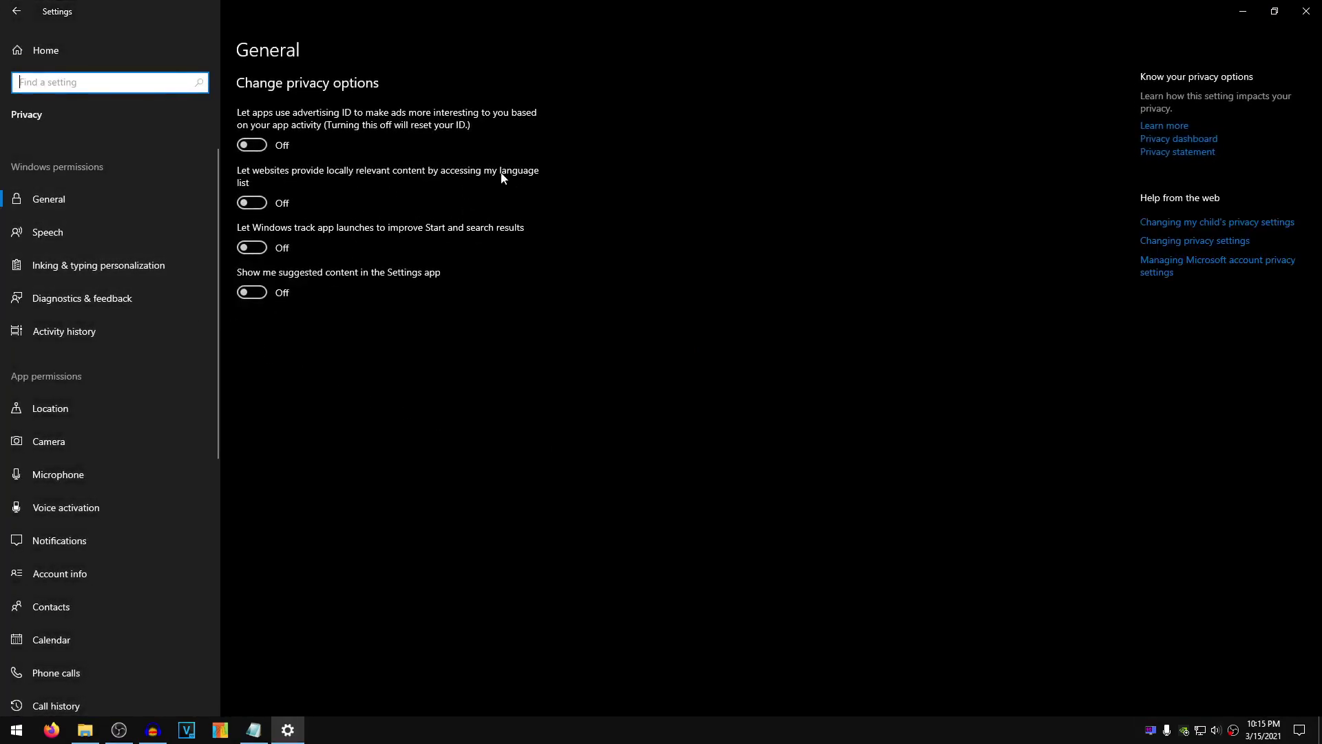
left_click(103, 242)
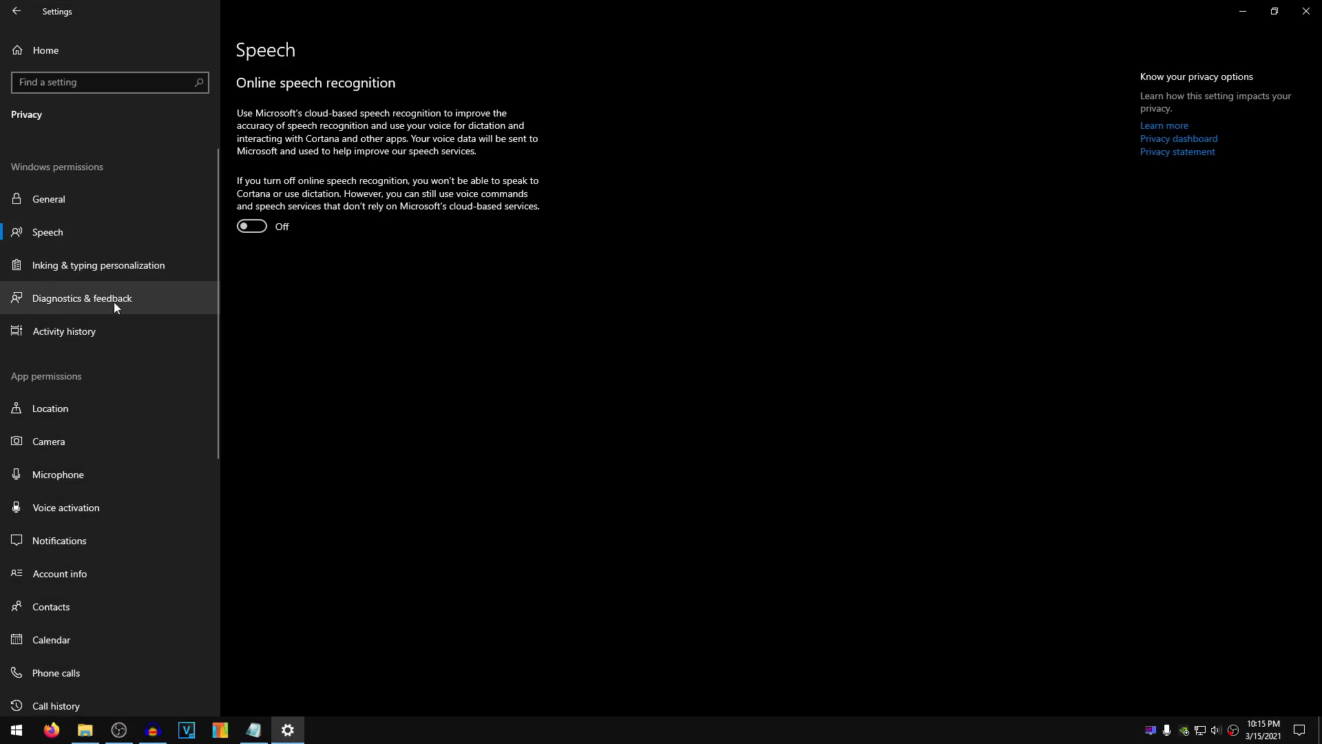
left_click(85, 408)
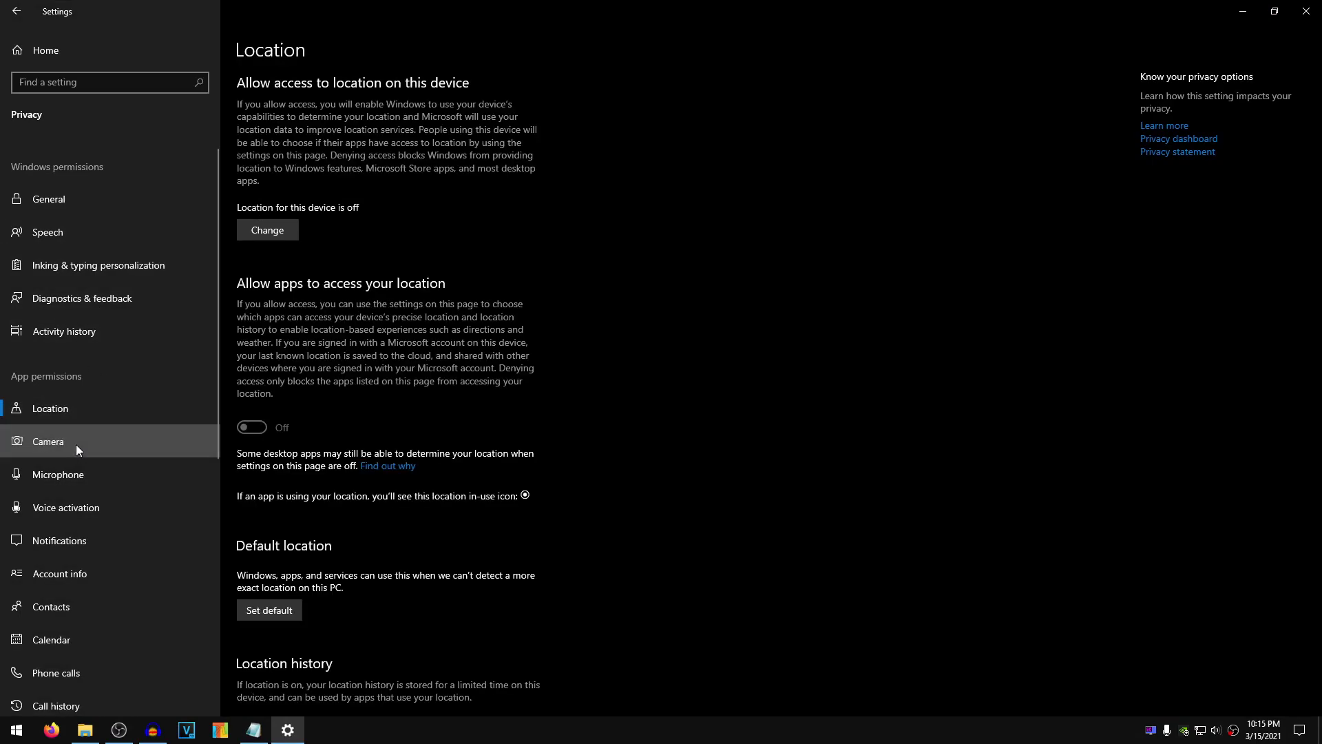
left_click(75, 445)
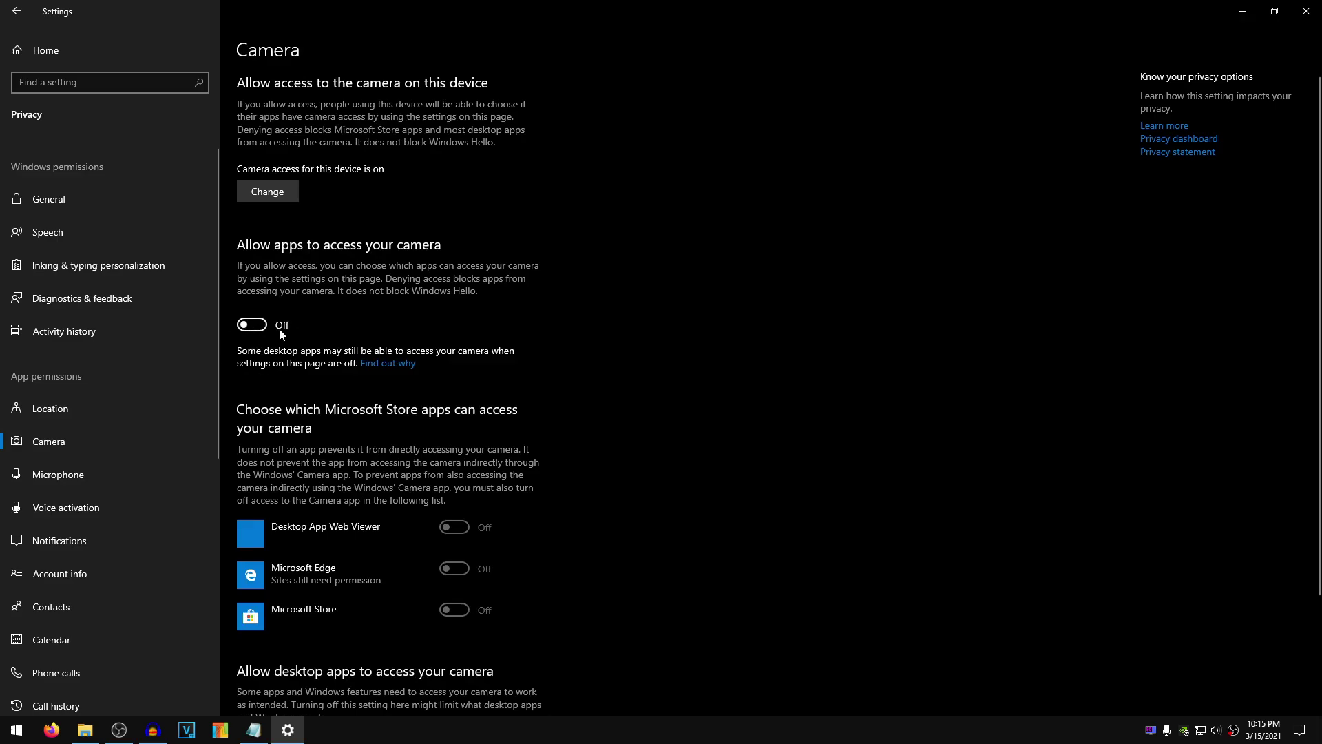
left_click(121, 465)
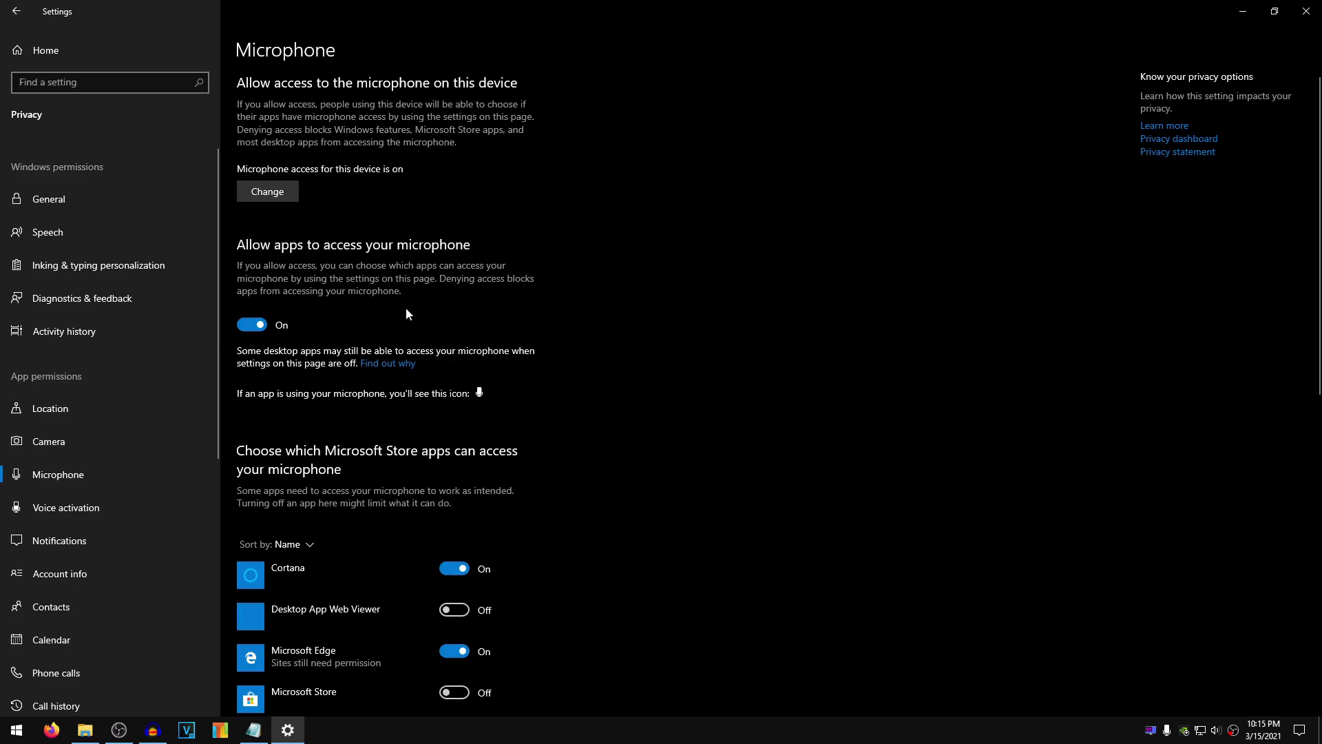
scroll(117, 488, "down", 3)
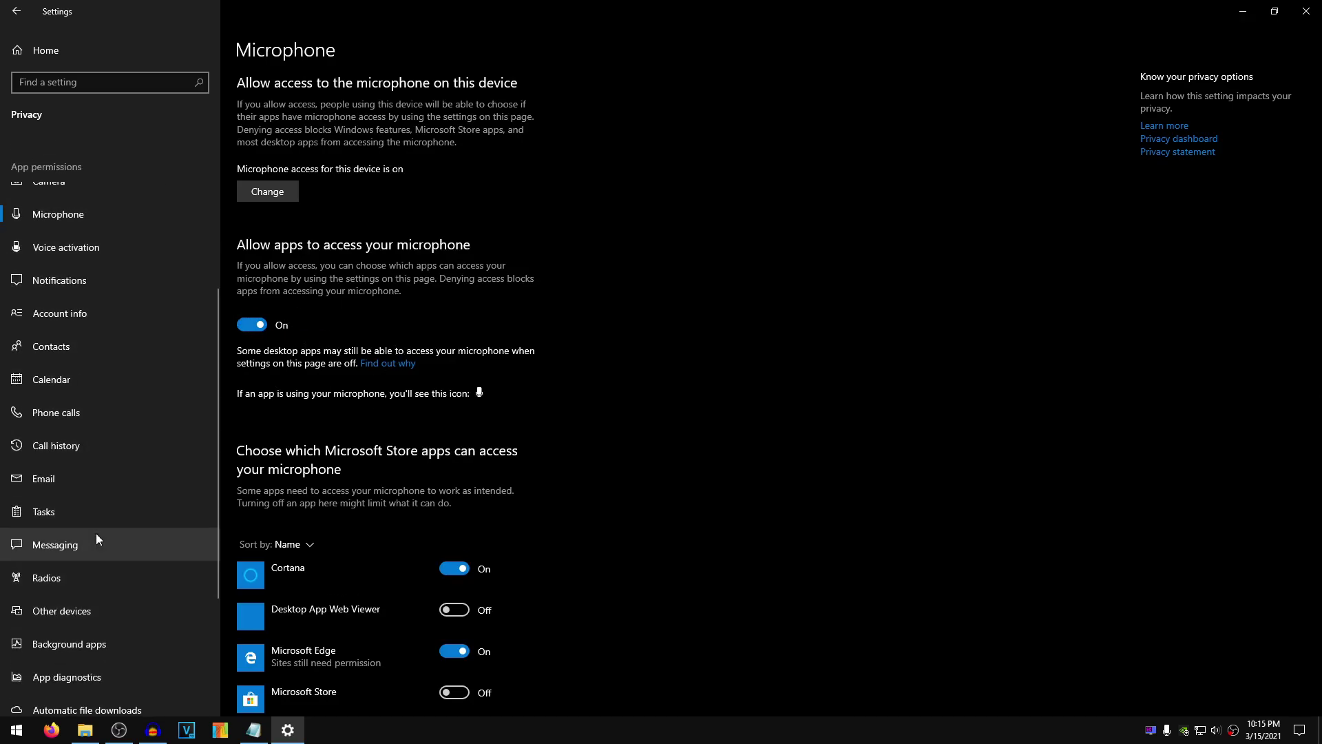
scroll(83, 554, "down", 1)
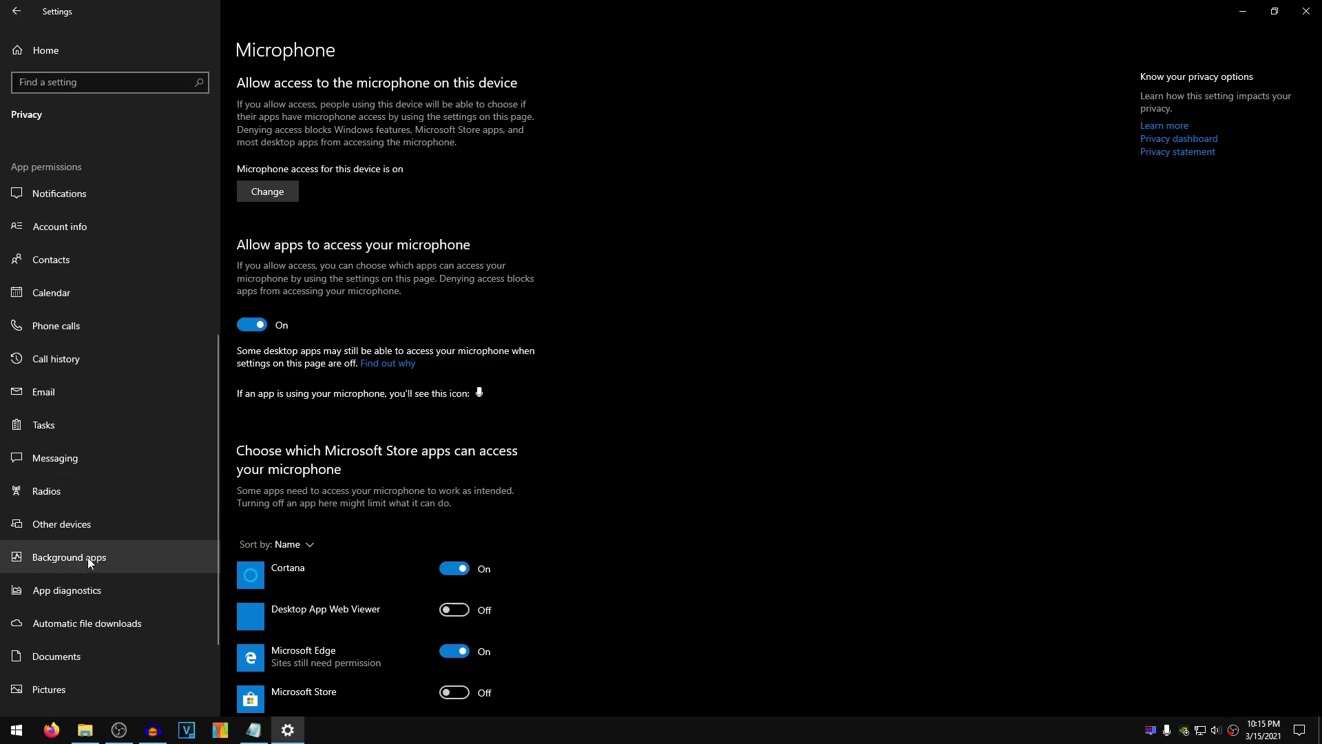
left_click(86, 557)
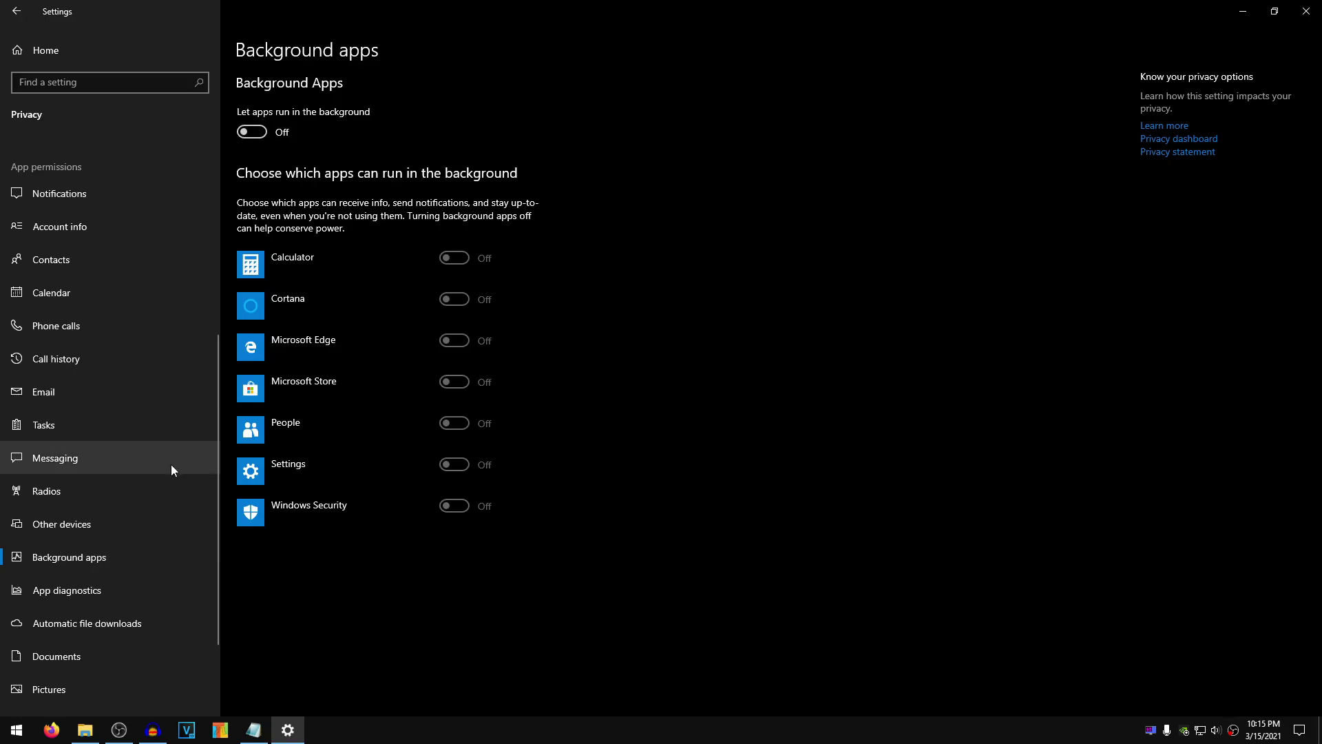
- Turn on Game Mode in the Windows gaming settings
left_click(76, 49)
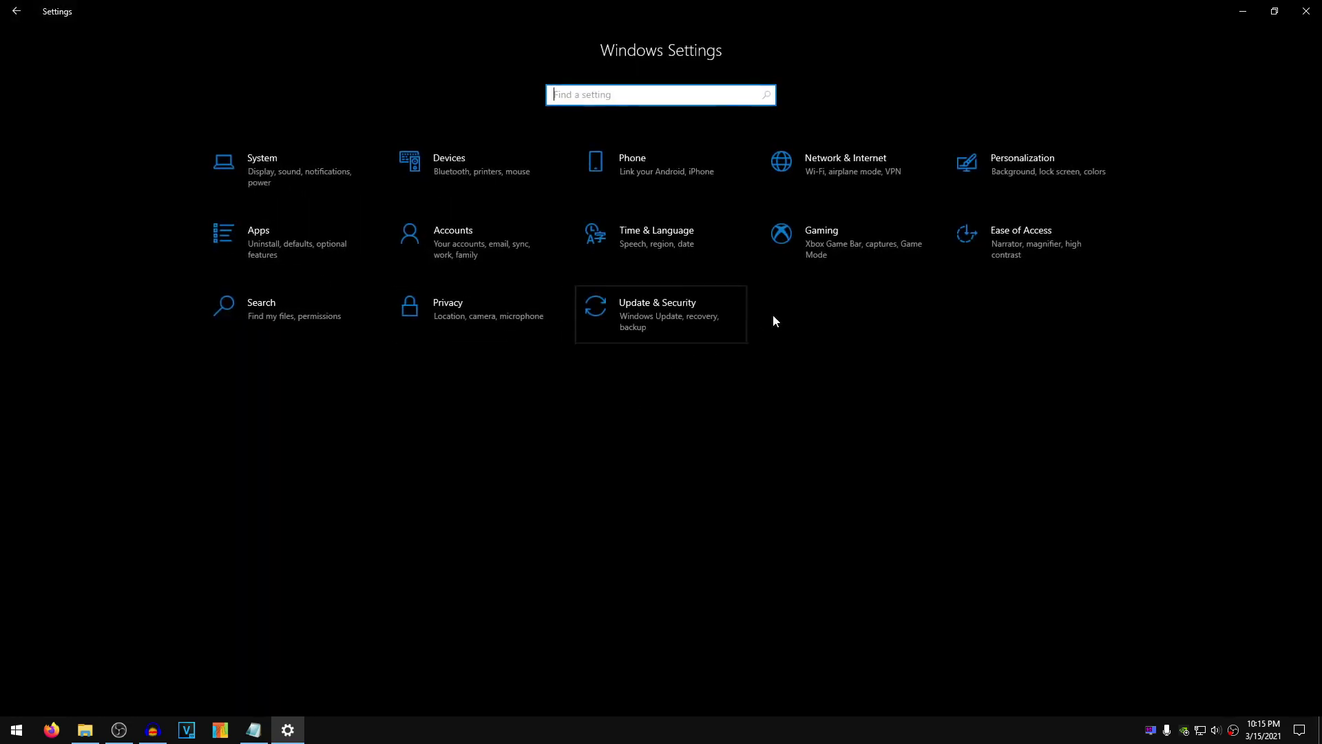
left_click(782, 234)
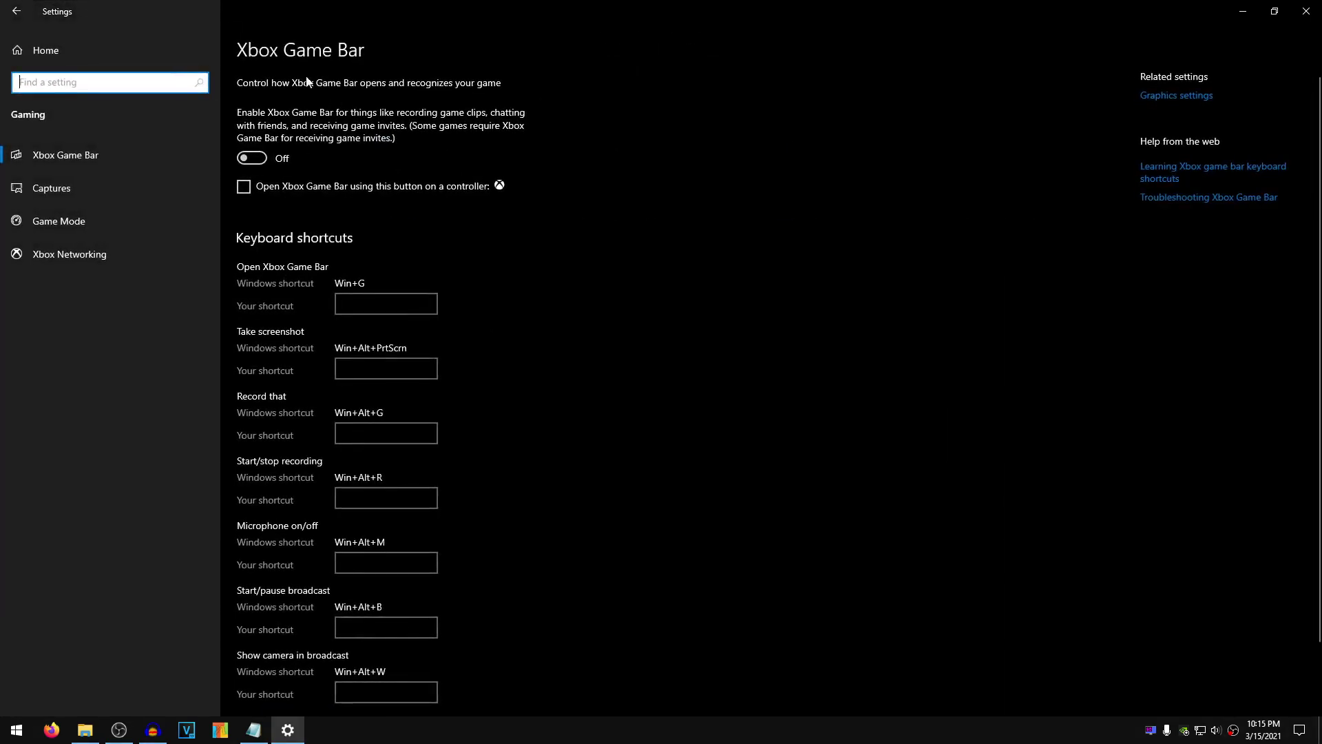
left_click(116, 222)
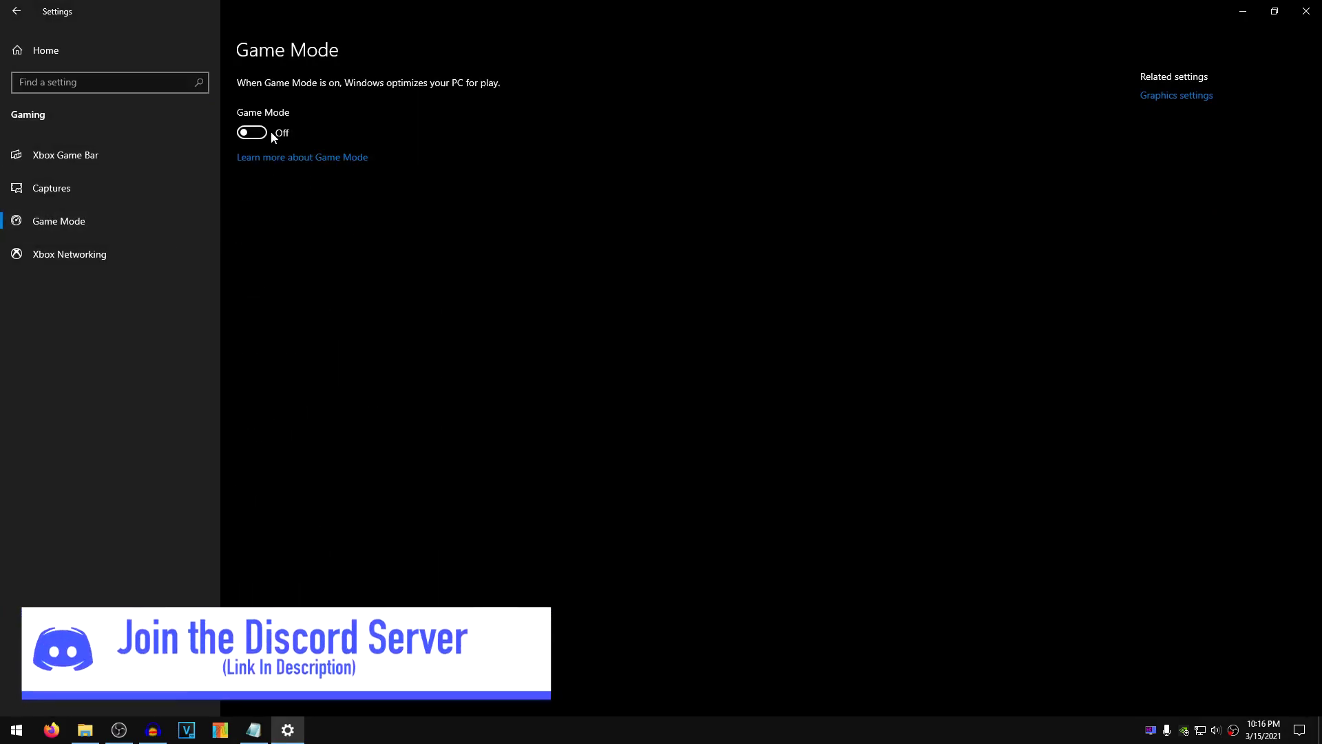
left_click(265, 135)
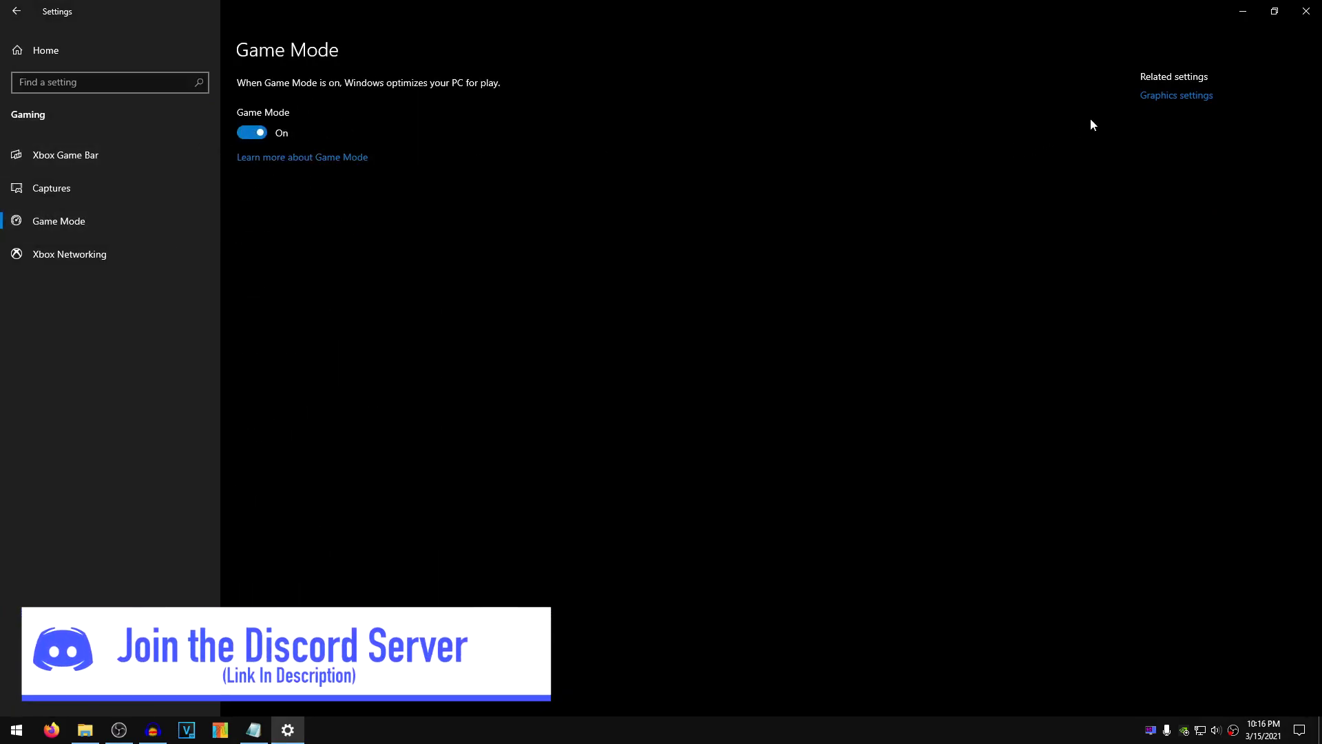
- Open the related graphics settings and start browsing for a desktop app to give a graphics performance preference
left_click(1162, 96)
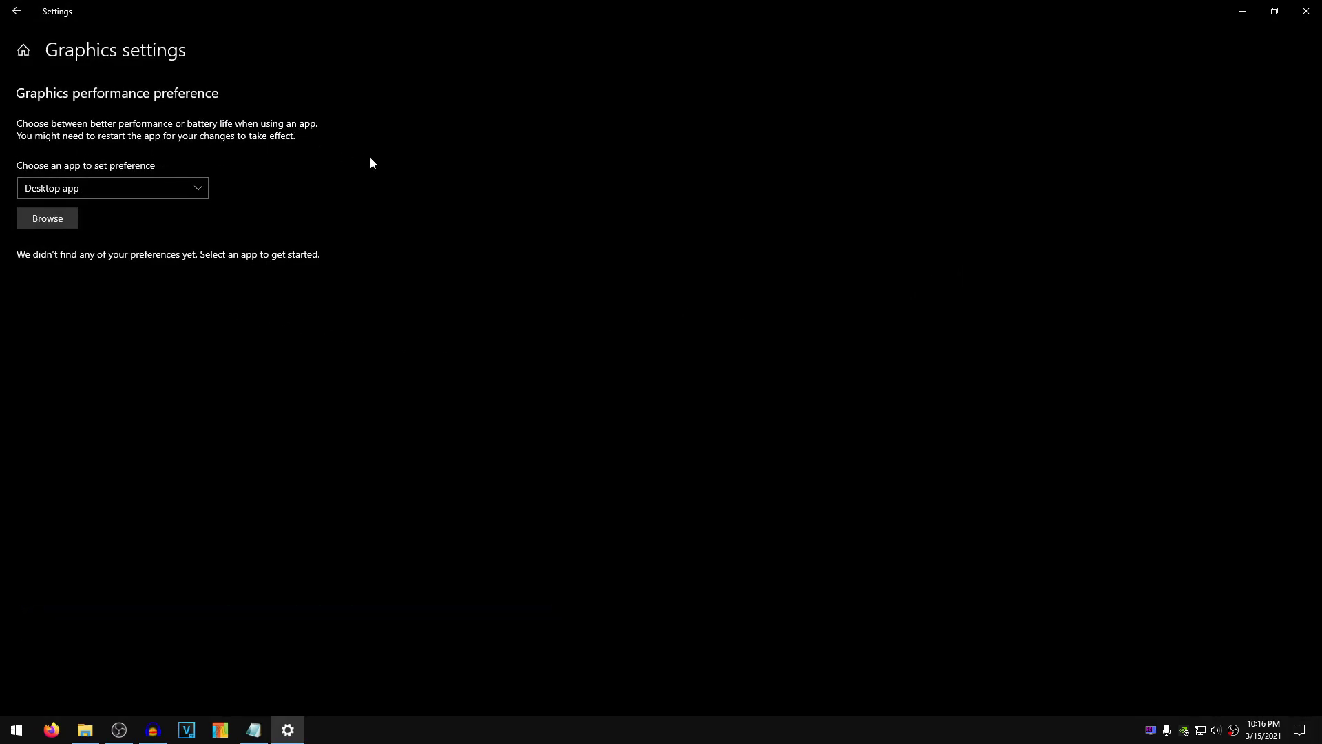
left_click(131, 188)
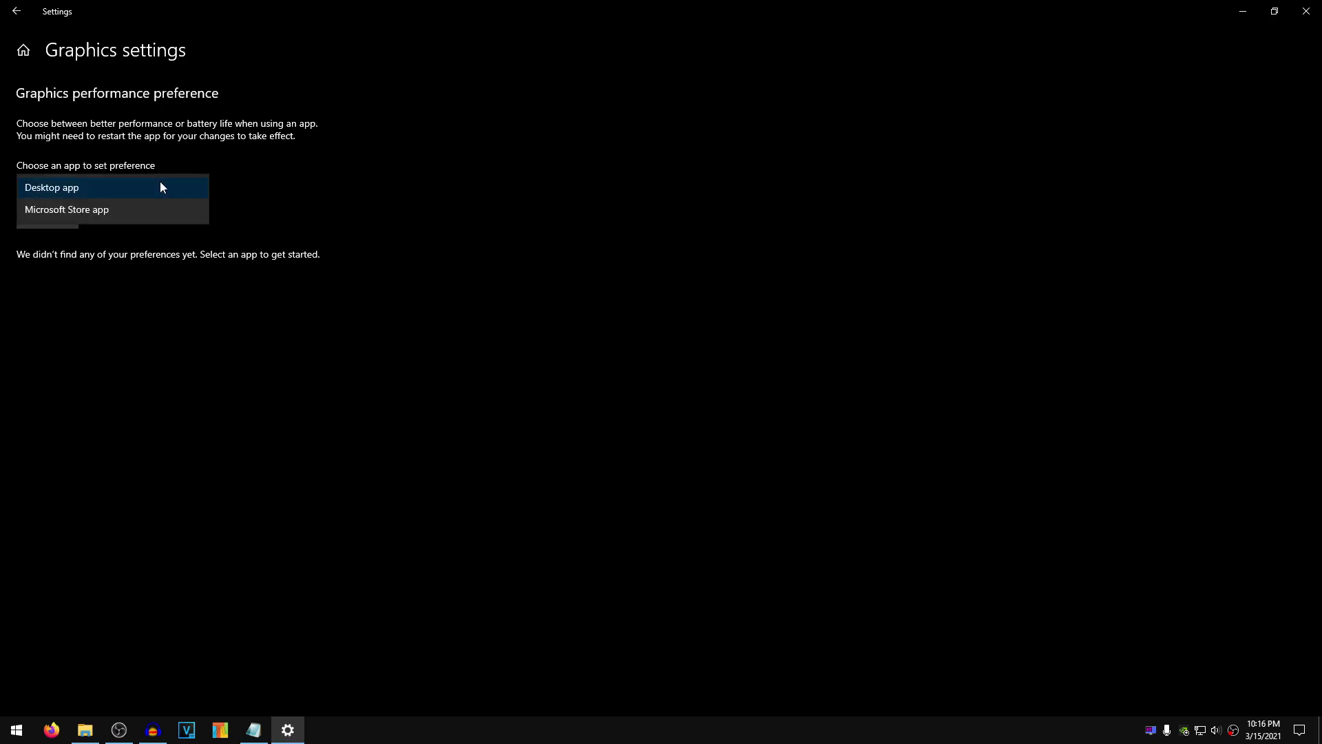
left_click(121, 188)
key("Tab")
key("space")
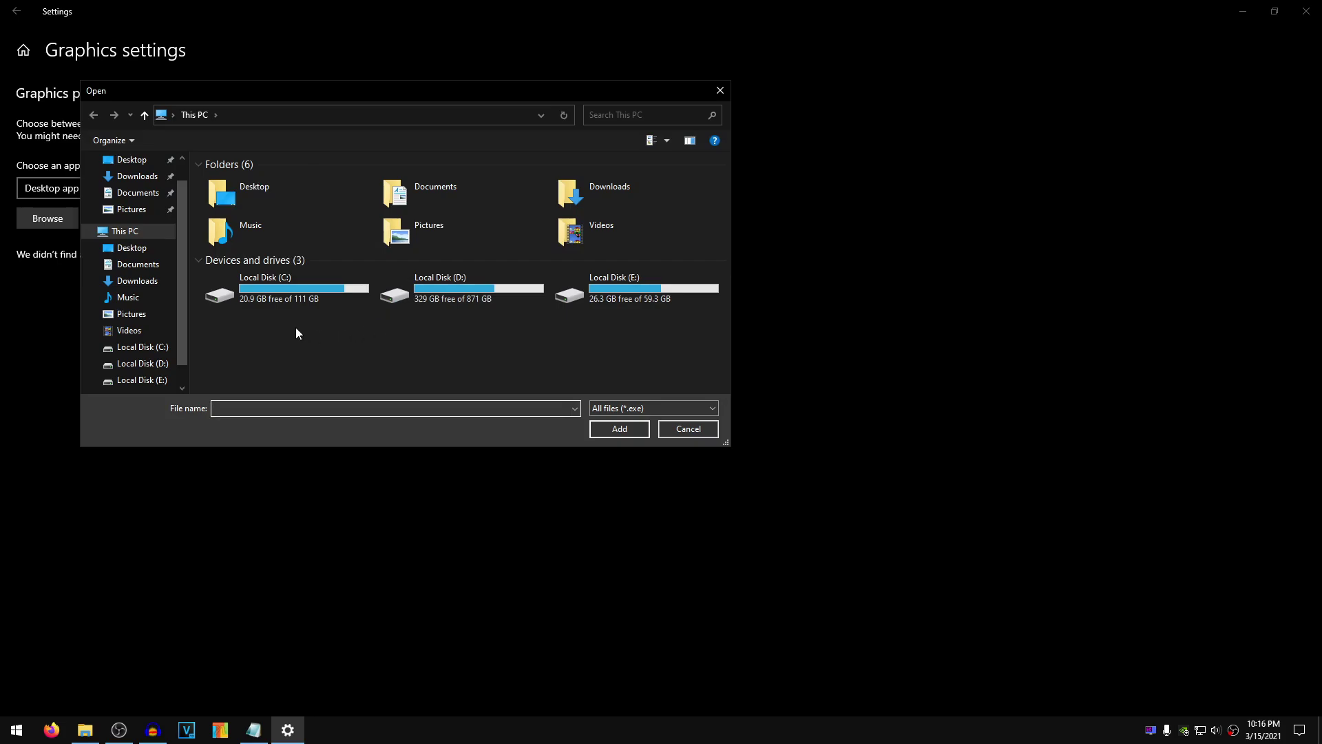
- Add FortniteClient-Win64-Shipping.exe from C:\Program Files\Epic Games\Fortnite\FortniteGame\Binaries\Win64 to the graphics performance preference list
double_click(283, 296)
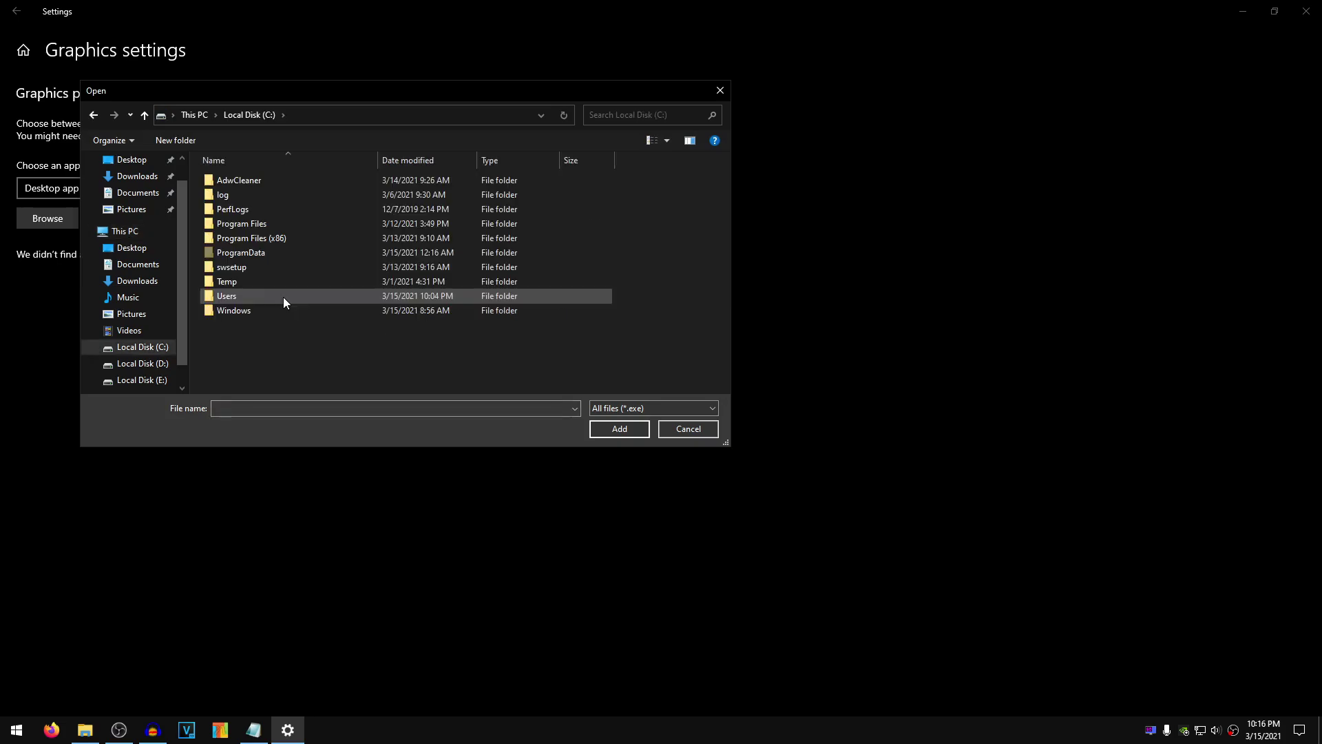
double_click(242, 222)
double_click(242, 238)
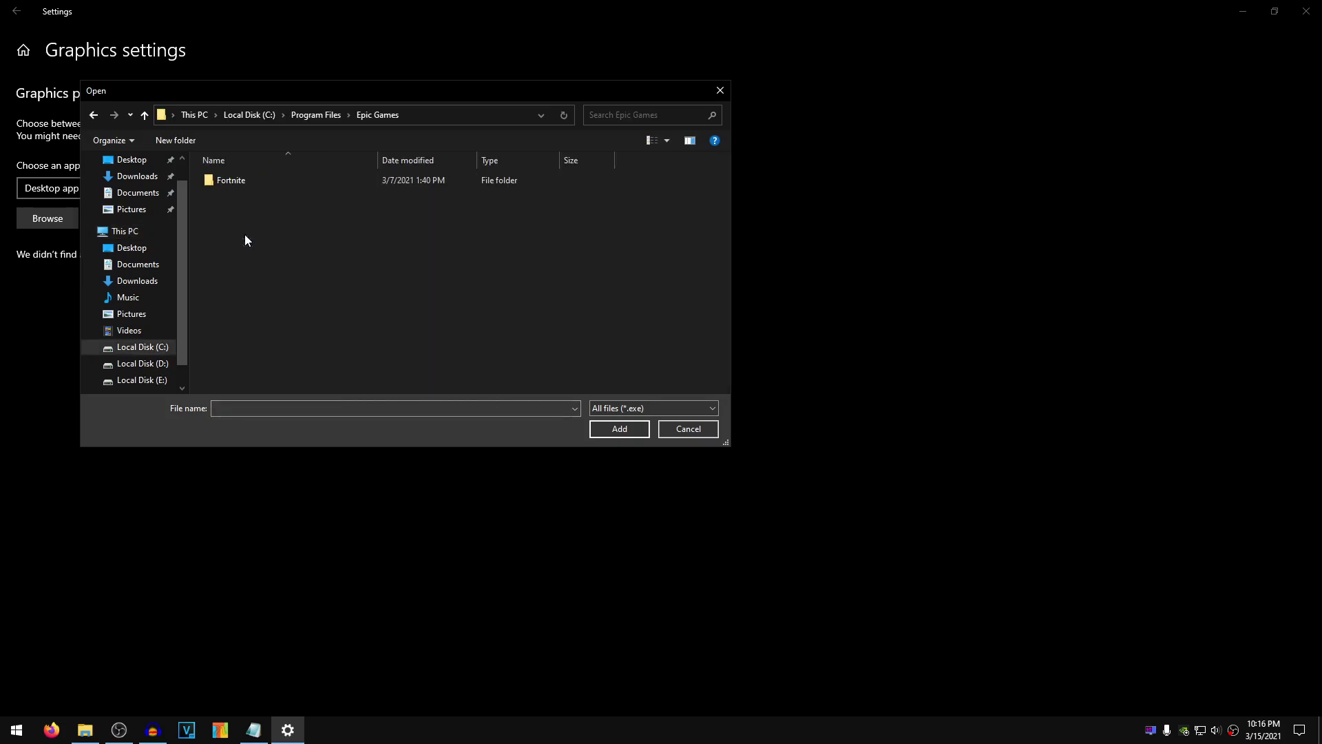
double_click(242, 182)
double_click(258, 205)
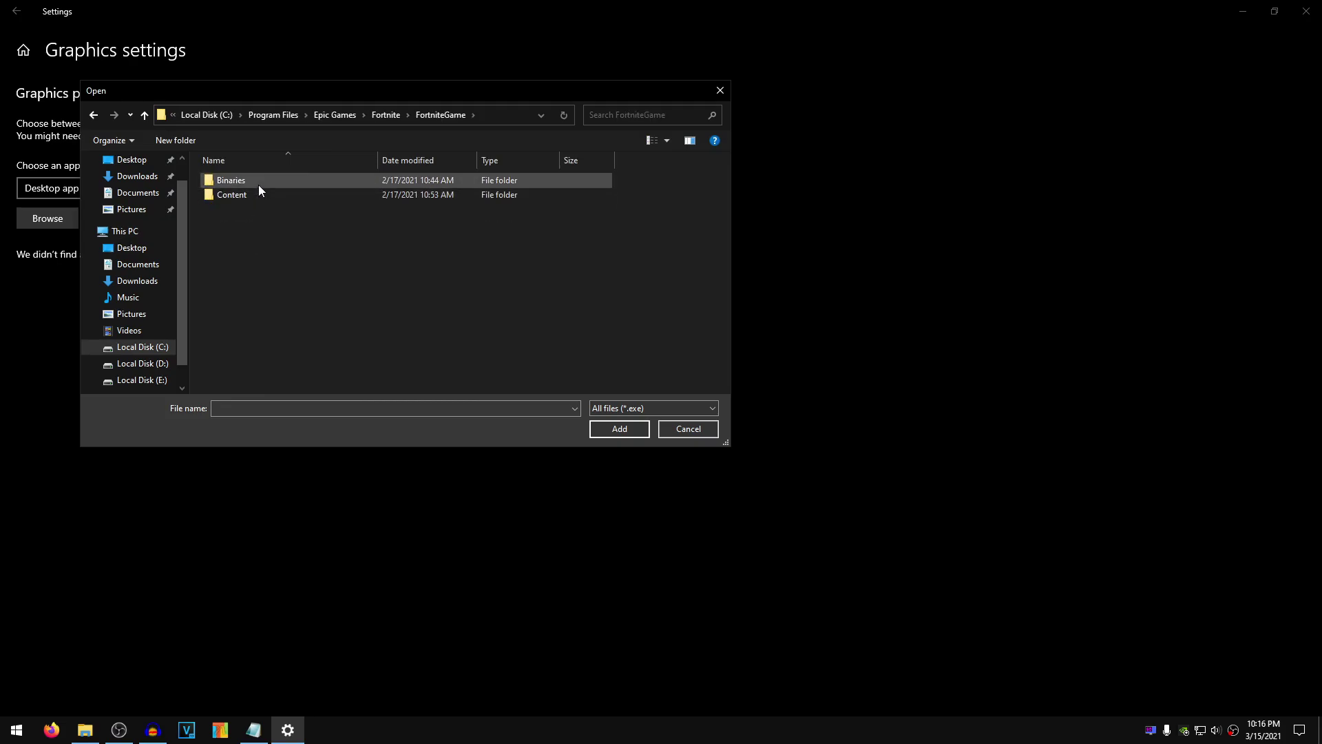
double_click(259, 183)
double_click(262, 193)
left_click(266, 214)
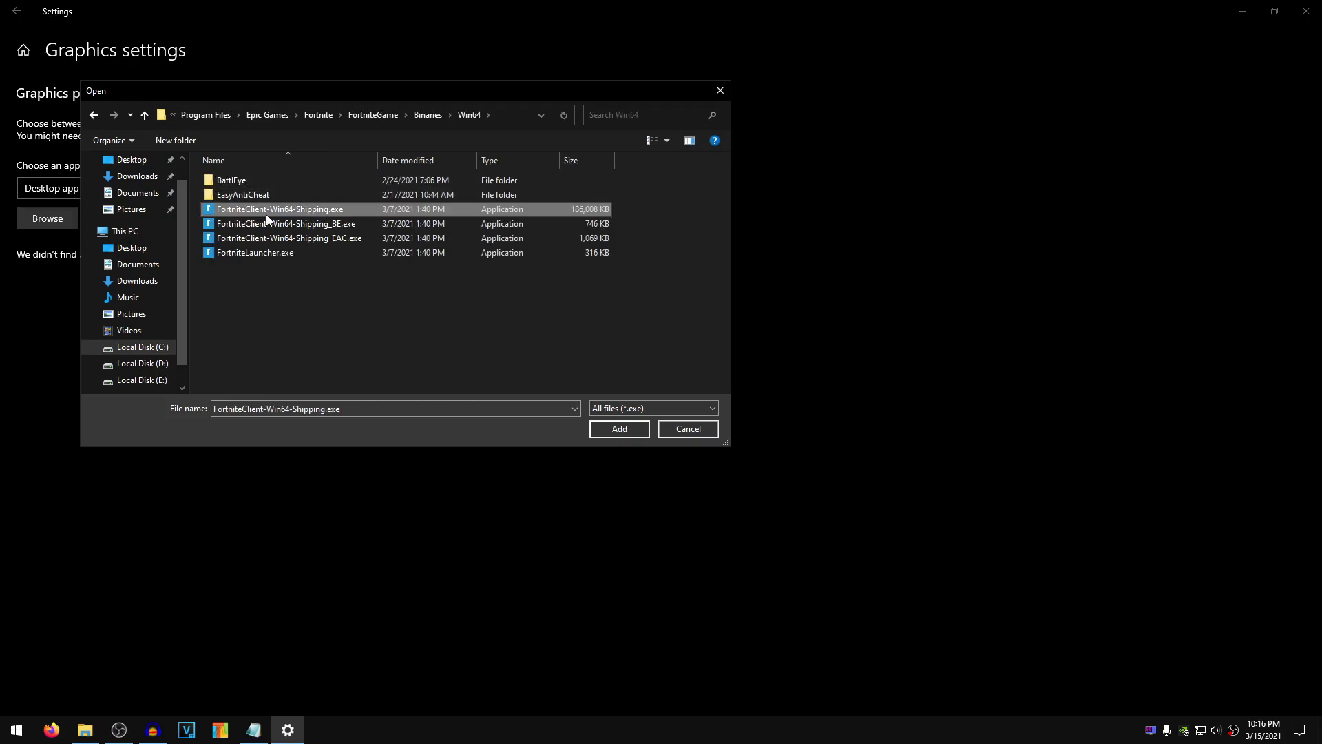
left_click(644, 432)
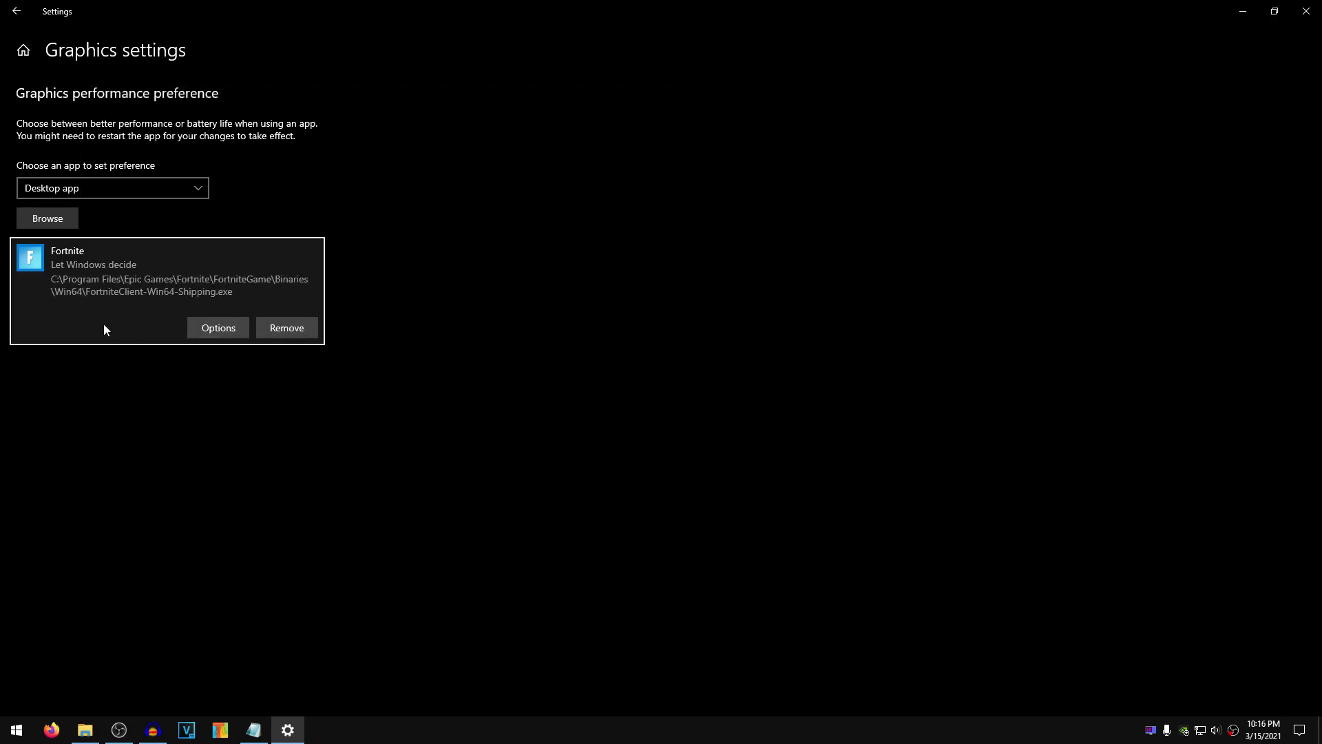
- Set Fortnite's graphics preference to High performance, save it and close the Windows settings
left_click(218, 328)
left_click(590, 389)
left_click(598, 441)
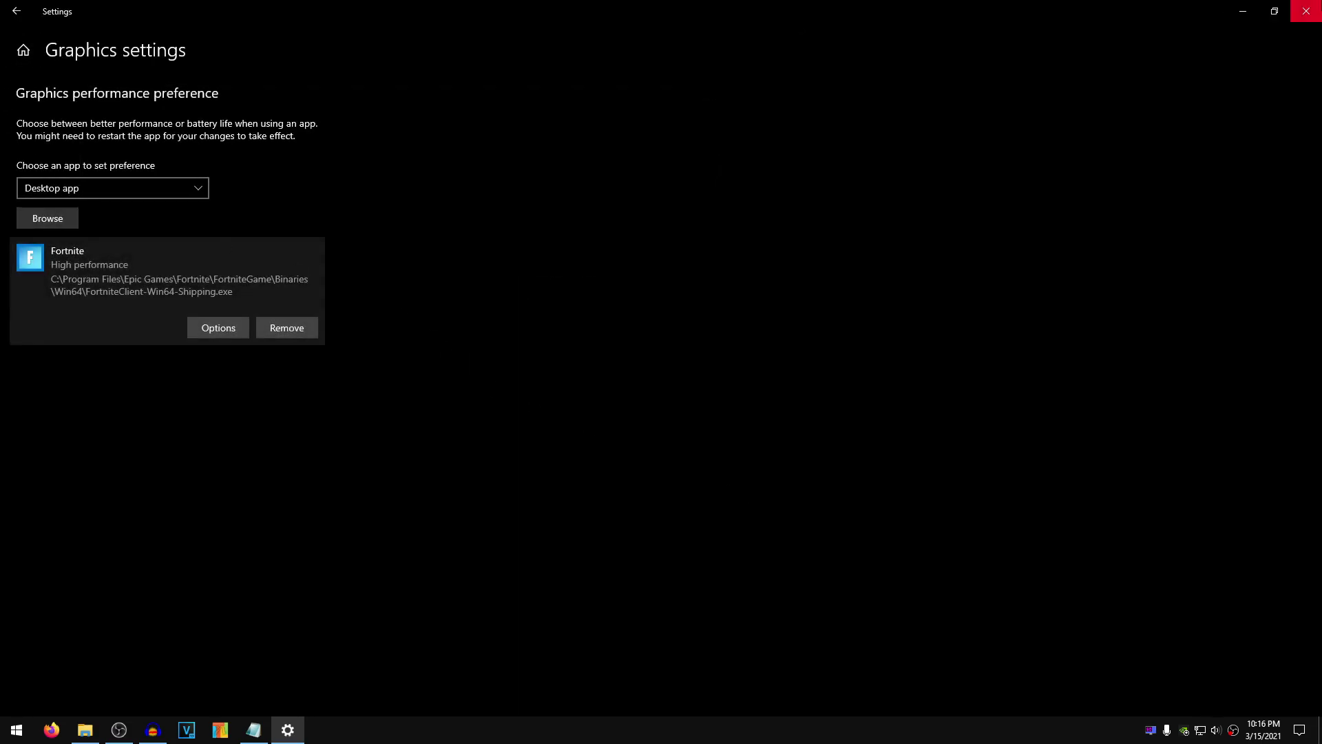
left_click(1306, 11)
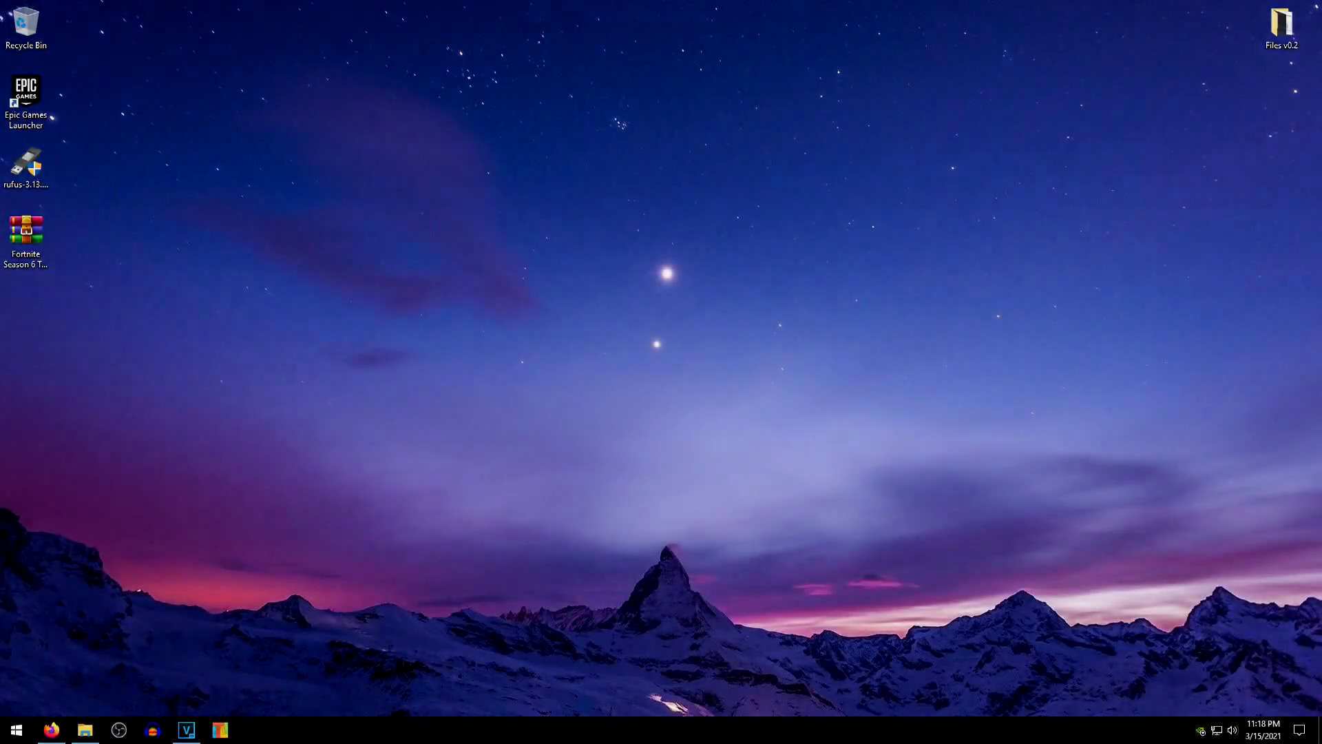